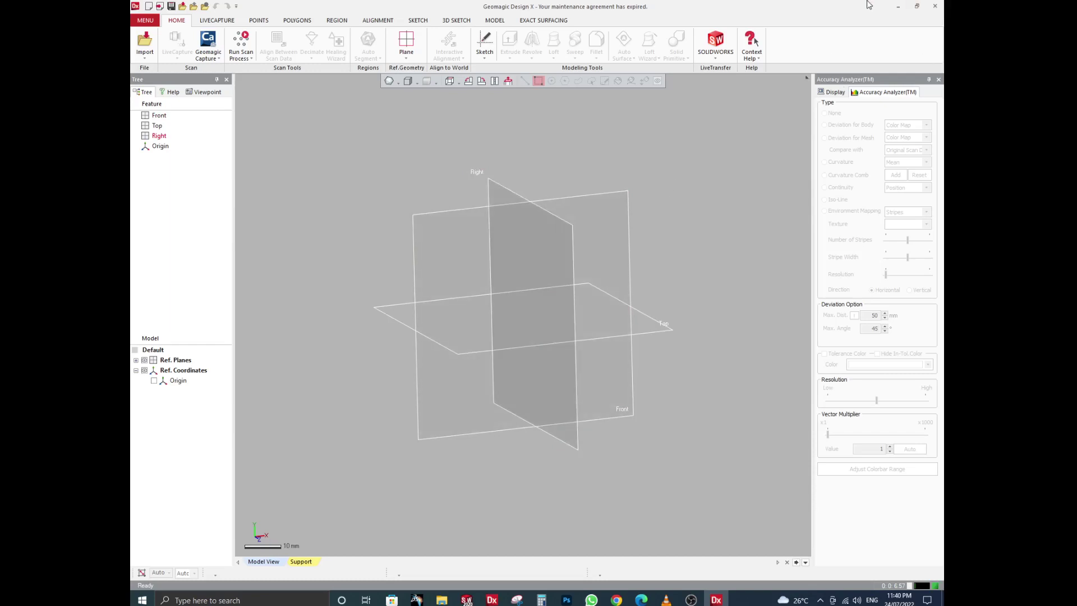
# Step: Import the Align1 scan file from the Scan_Data folder in File Explorer into the Geomagic Design X workspace
pyautogui.click(901, 6)
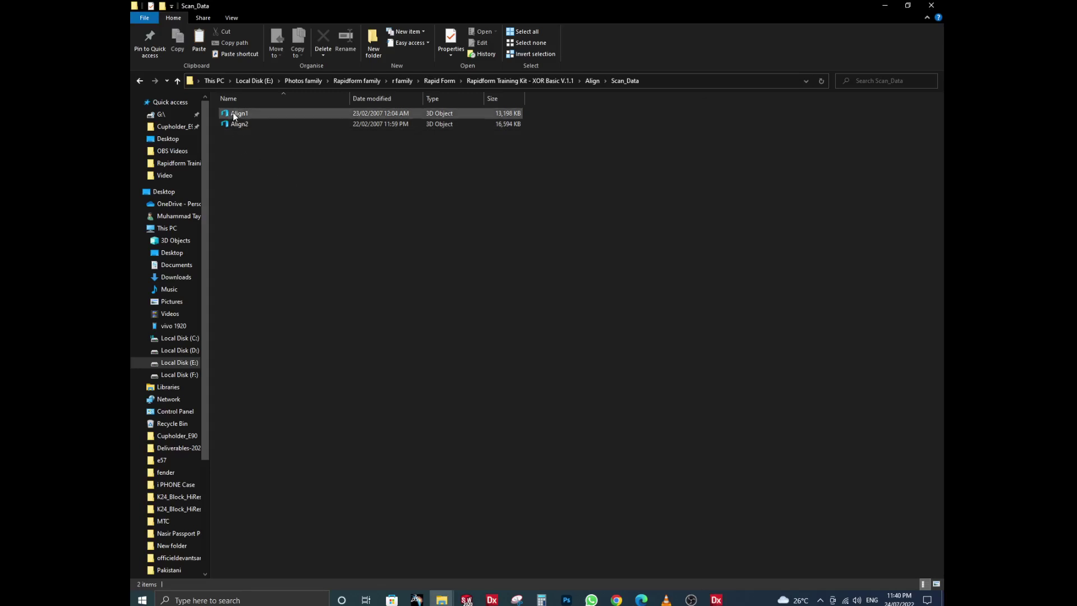
pyautogui.moveTo(224, 113); pyautogui.dragTo(617, 235)
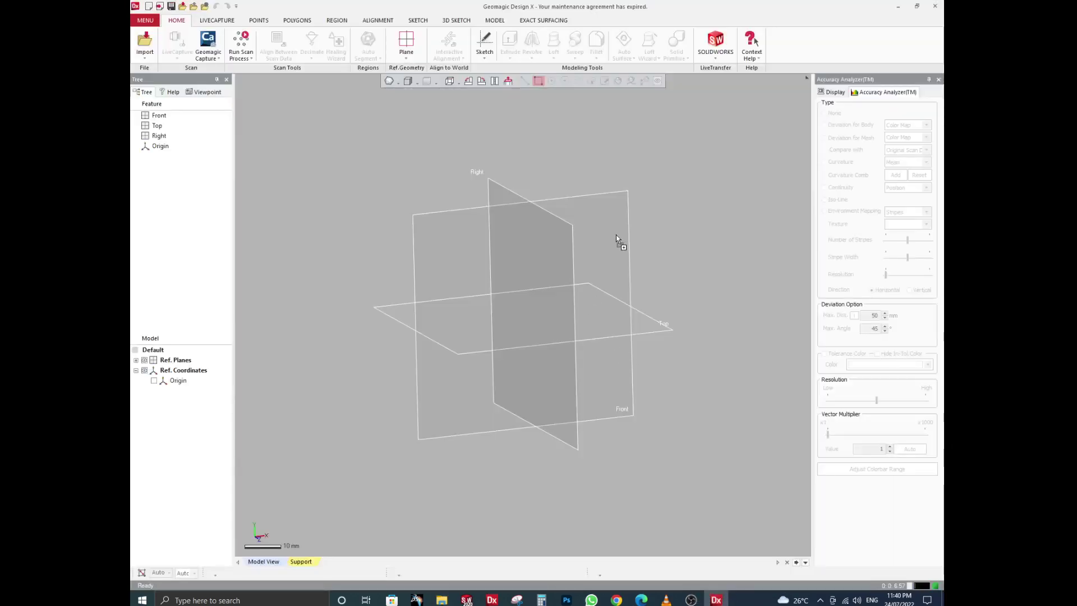
# Step: Examine the imported Align1 mesh from several angles, including its pins, pockets, holes and dome
pyautogui.moveTo(678, 314); pyautogui.dragTo(503, 348, button='right')
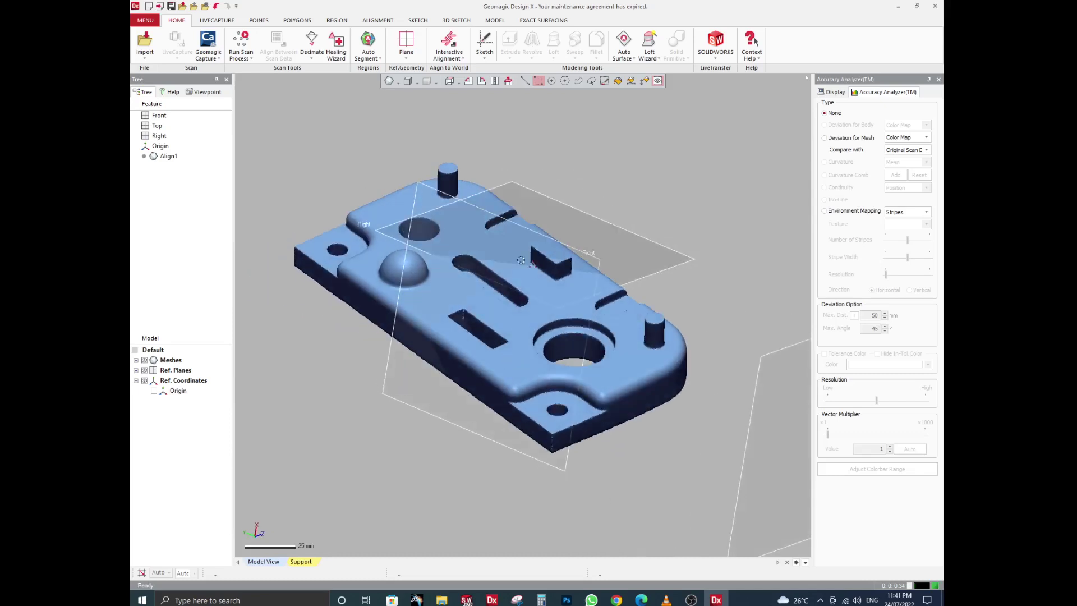
pyautogui.scroll(-3, 610, 336)
pyautogui.scroll(3, 617, 368)
pyautogui.moveTo(594, 349); pyautogui.dragTo(536, 295, button='right')
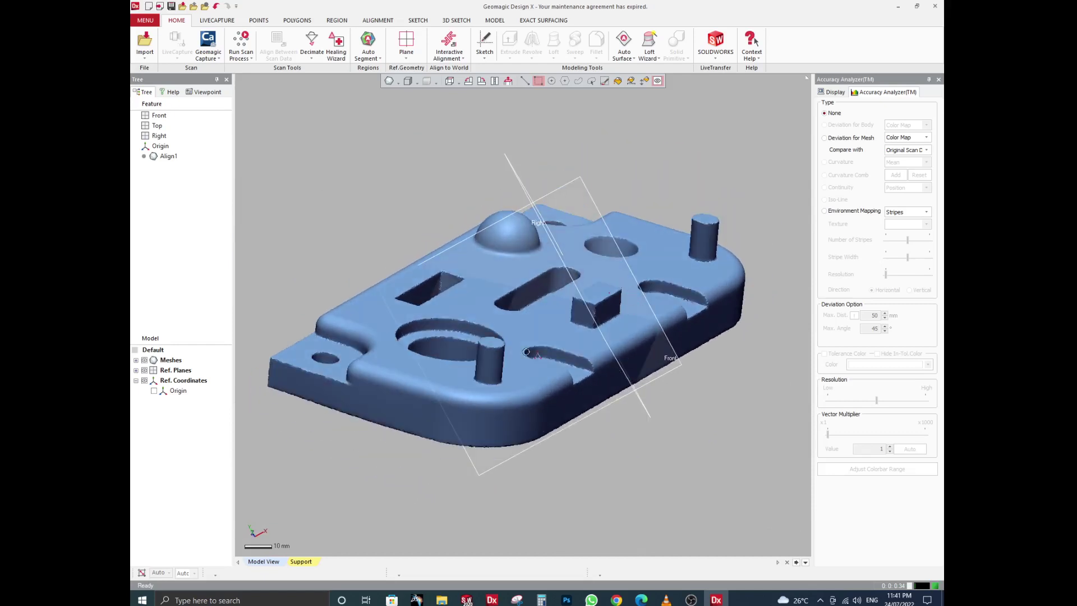
pyautogui.moveTo(526, 352); pyautogui.dragTo(536, 412, button='right')
pyautogui.scroll(-3, 565, 205)
pyautogui.moveTo(565, 206); pyautogui.dragTo(609, 224, button='right')
# Step: Auto-segment the Align1 mesh into geometry regions using the default sensitivity and roughness
pyautogui.click(338, 21)
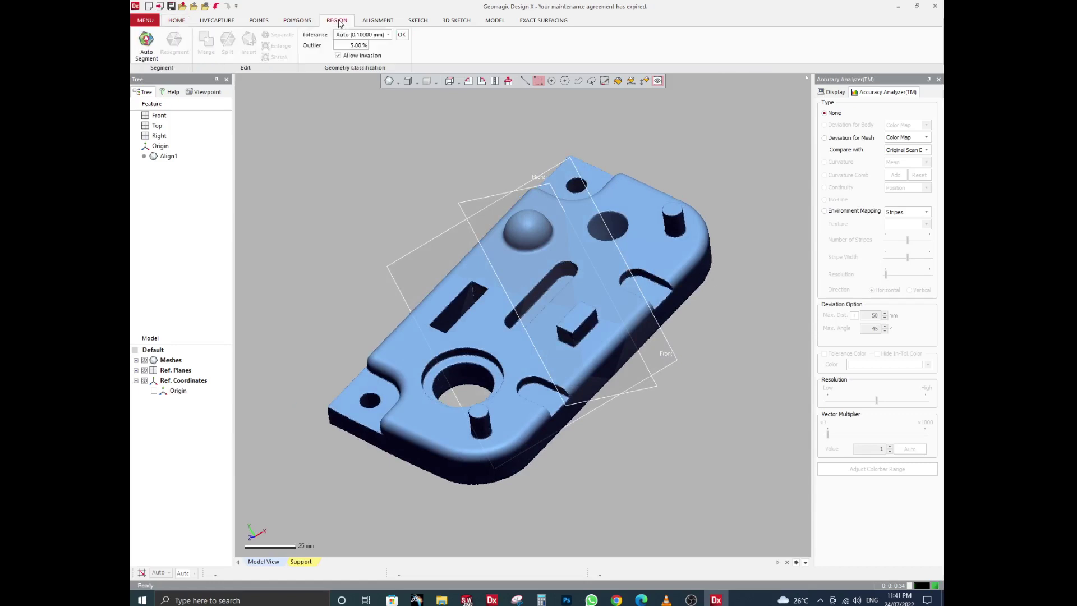
pyautogui.click(146, 39)
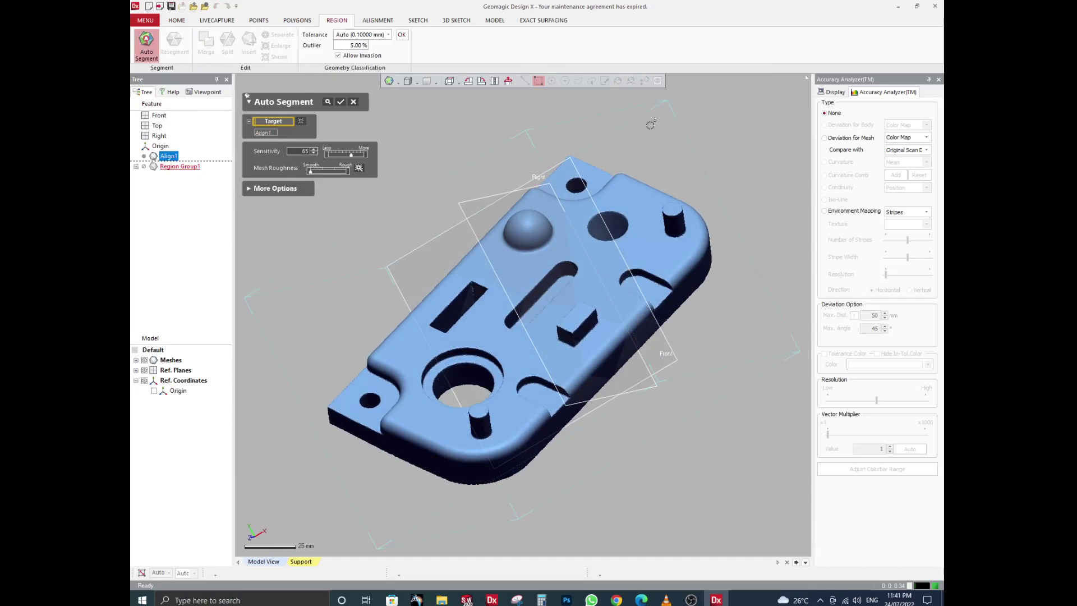
pyautogui.click(340, 103)
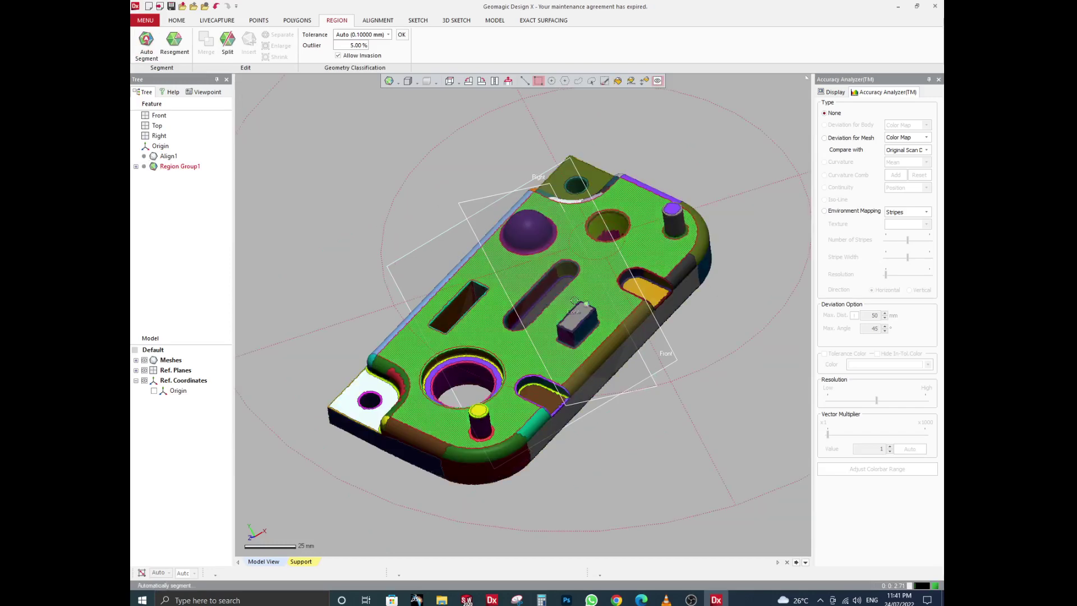
# Step: Inspect the segmented regions on the part's upper features, side walls and underside
pyautogui.moveTo(616, 271); pyautogui.dragTo(575, 373, button='right')
pyautogui.scroll(6, 539, 253)
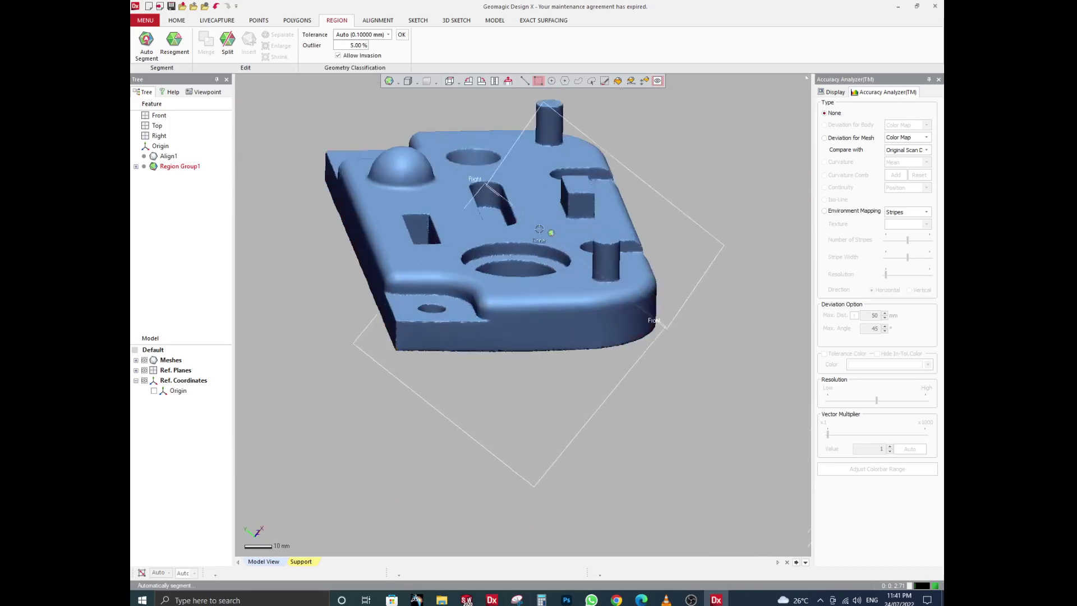
pyautogui.scroll(-5, 525, 285)
pyautogui.moveTo(695, 320); pyautogui.dragTo(634, 243, button='right')
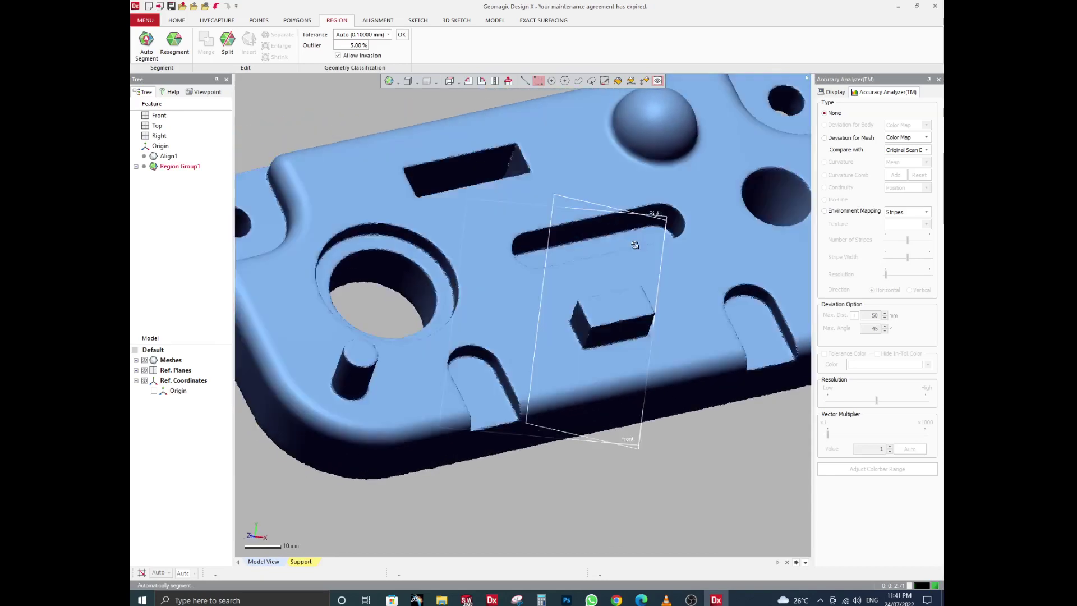
pyautogui.scroll(5, 572, 347)
pyautogui.moveTo(571, 346); pyautogui.dragTo(277, 317, button='right')
pyautogui.scroll(-4, 581, 275)
pyautogui.scroll(4, 764, 294)
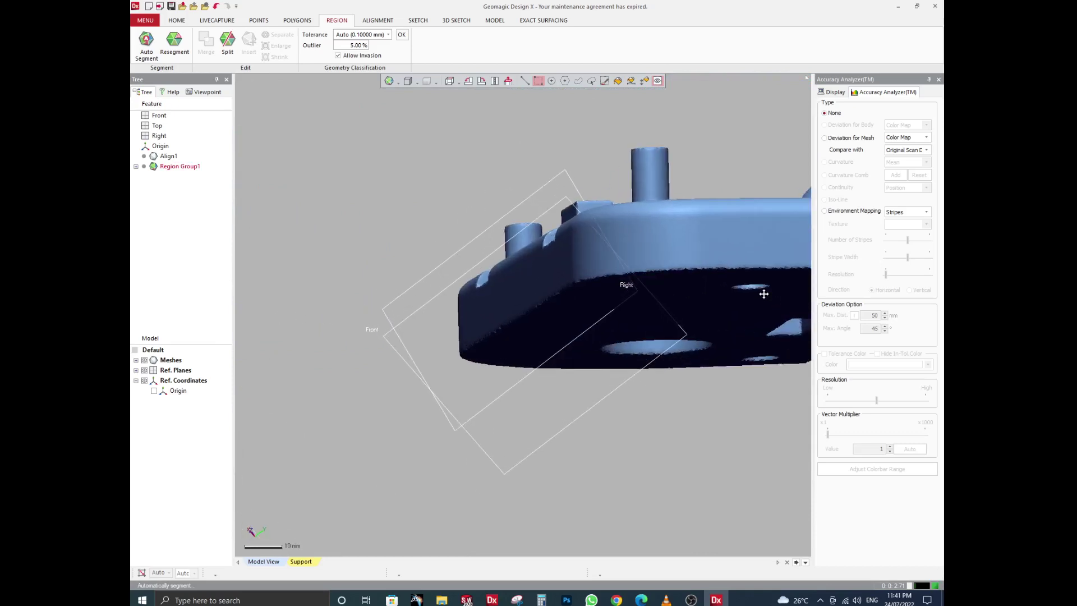
pyautogui.keyDown('ctrl'); pyautogui.moveTo(784, 312); pyautogui.dragTo(552, 289, button='right'); pyautogui.keyUp('ctrl')
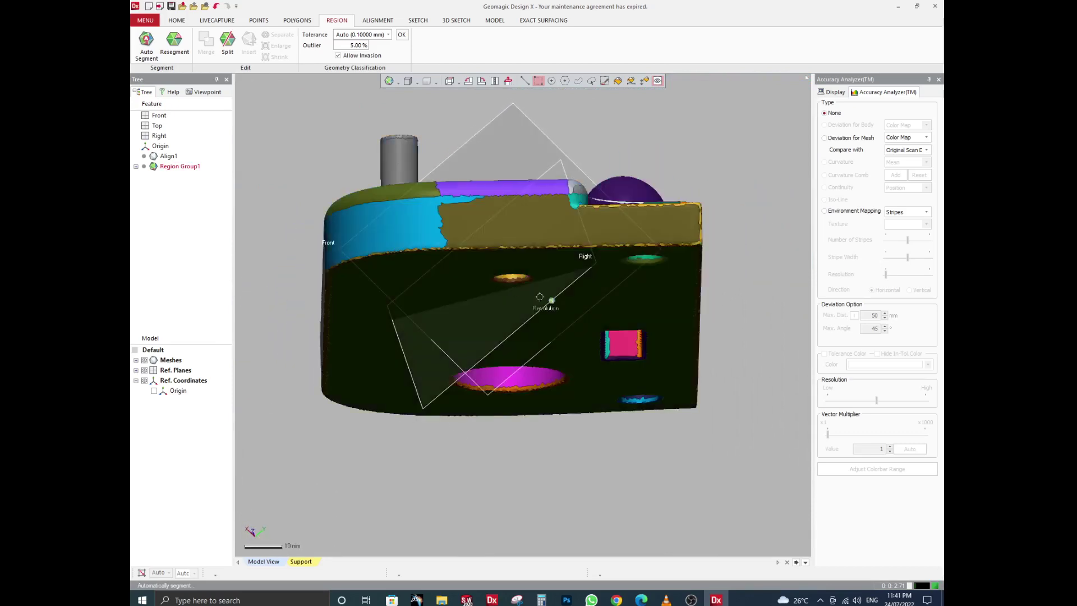
pyautogui.moveTo(607, 230); pyautogui.dragTo(578, 345, button='right')
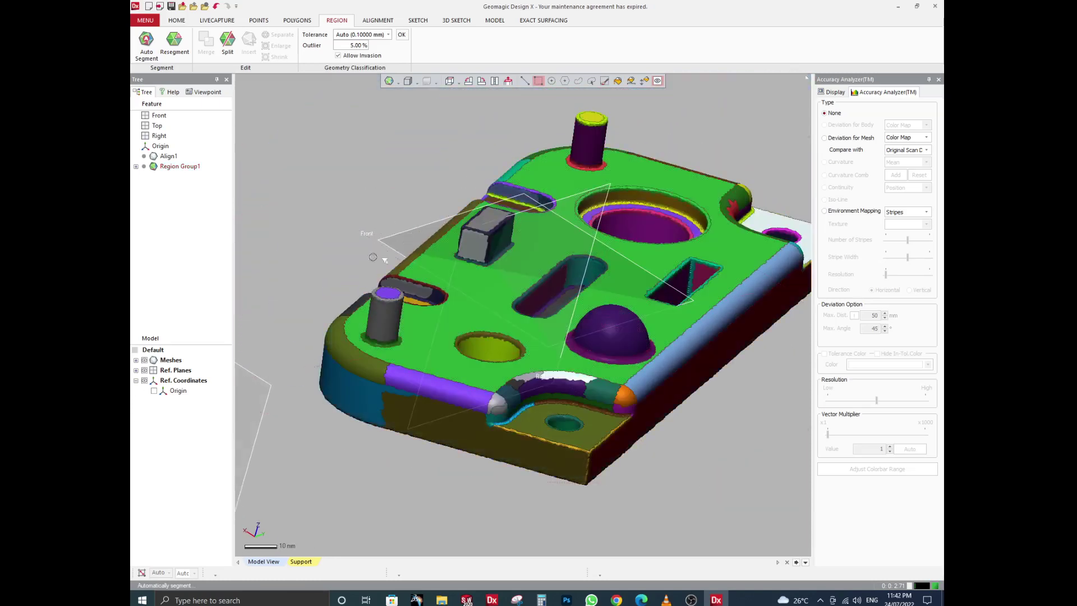
# Step: Hide all the reference planes so only the segmented part is displayed
pyautogui.click(144, 370)
pyautogui.scroll(2, 604, 321)
pyautogui.scroll(-4, 609, 320)
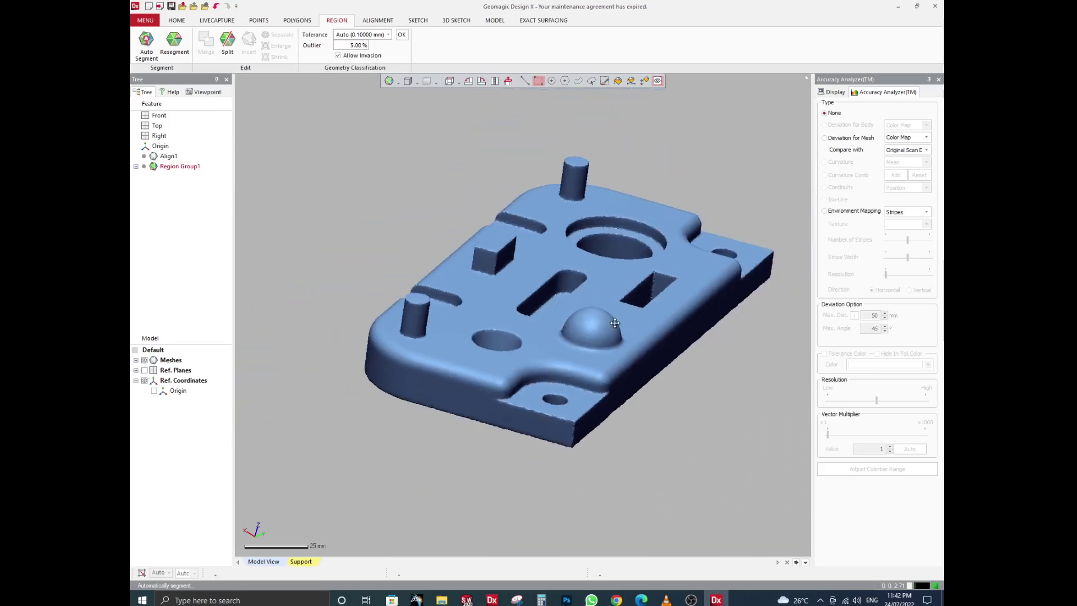
pyautogui.moveTo(668, 375); pyautogui.dragTo(603, 387, button='right')
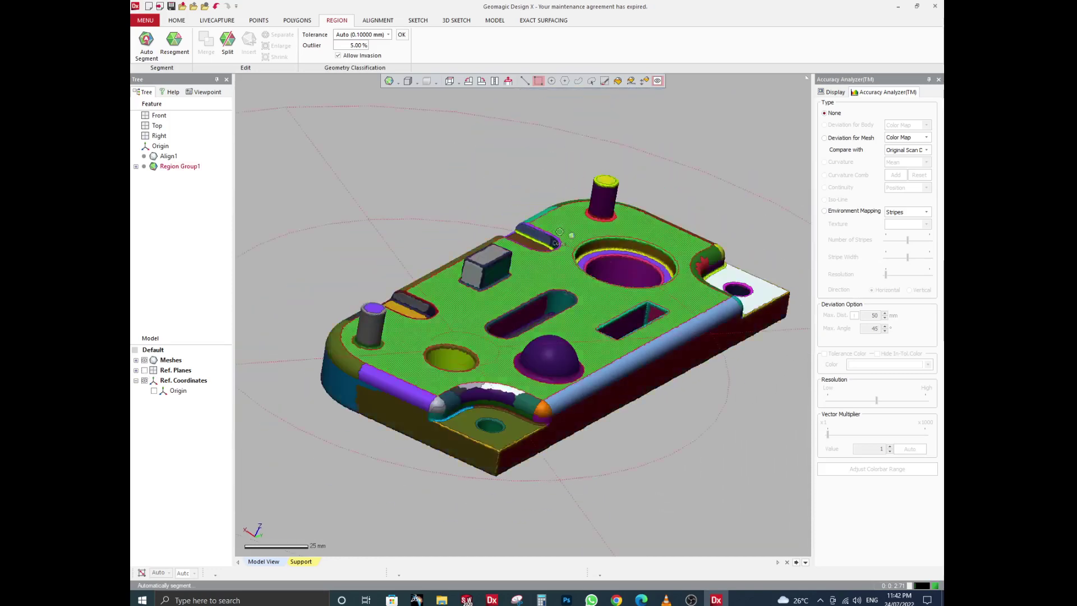
# Step: Add a reference plane extracted with Best Fit from the part's large flat upper face region
pyautogui.click(495, 20)
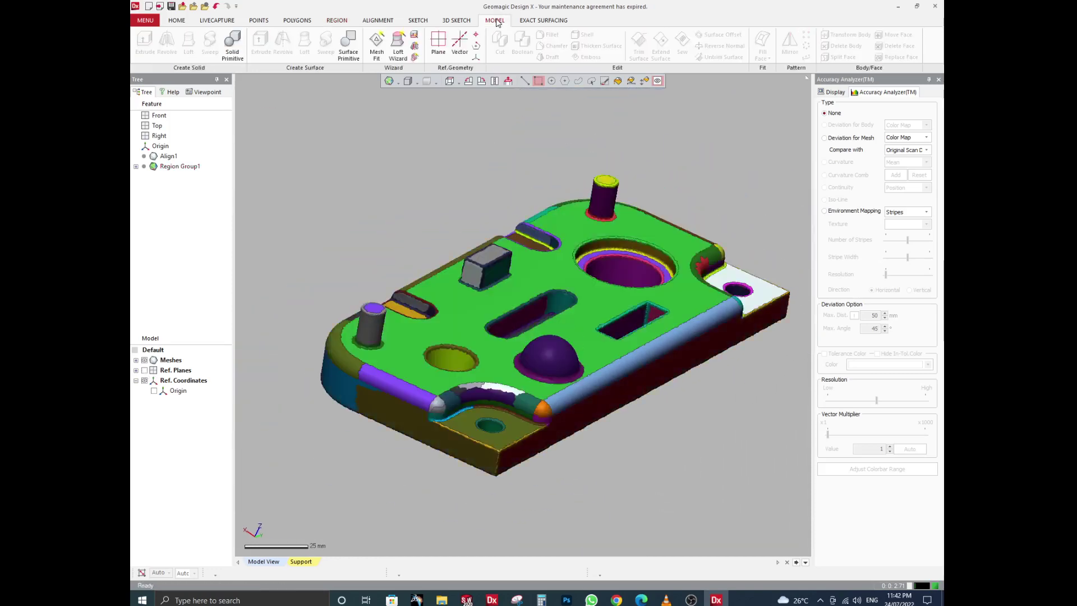
pyautogui.click(436, 45)
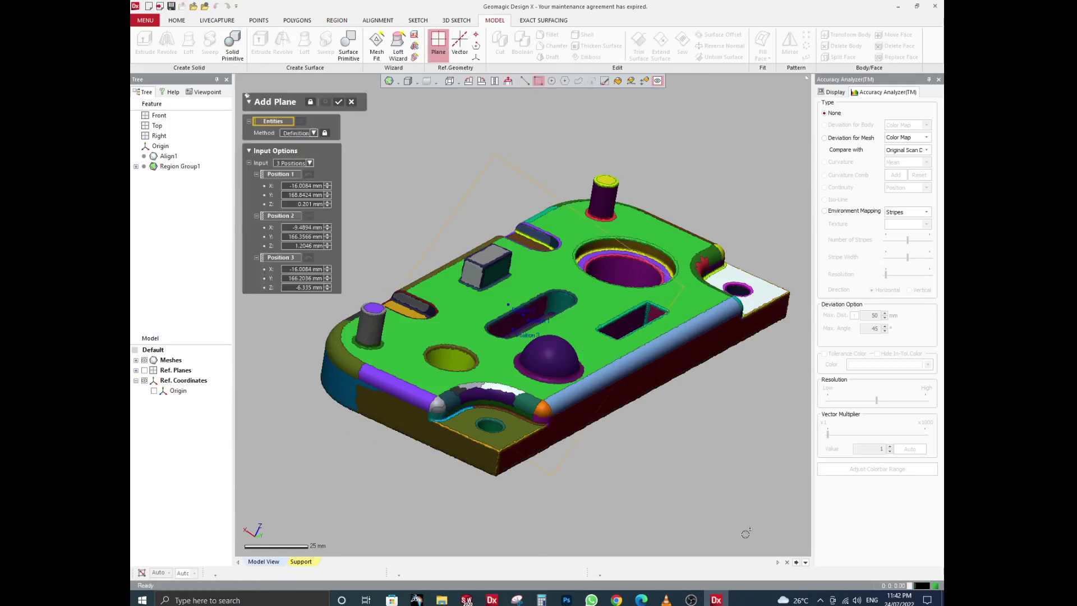
pyautogui.moveTo(471, 209)
pyautogui.mouseDown(button='right')
pyautogui.moveTo(486, 211)
pyautogui.moveTo(426, 407)
pyautogui.mouseUp(button='right')
pyautogui.moveTo(553, 221); pyautogui.dragTo(546, 342, button='right')
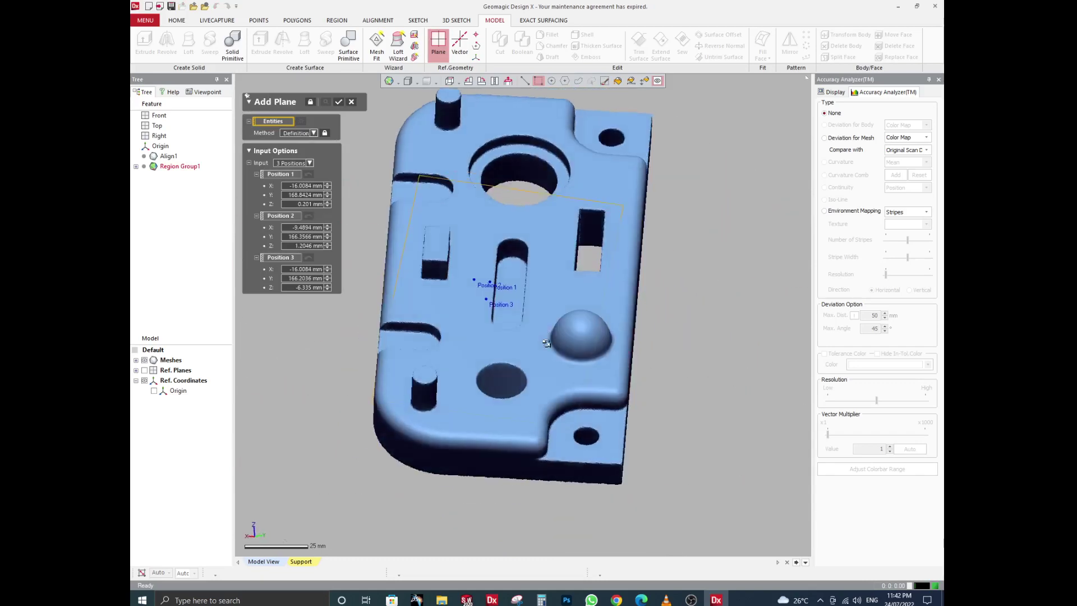
pyautogui.scroll(3, 477, 300)
pyautogui.moveTo(477, 300); pyautogui.dragTo(524, 301, button='right')
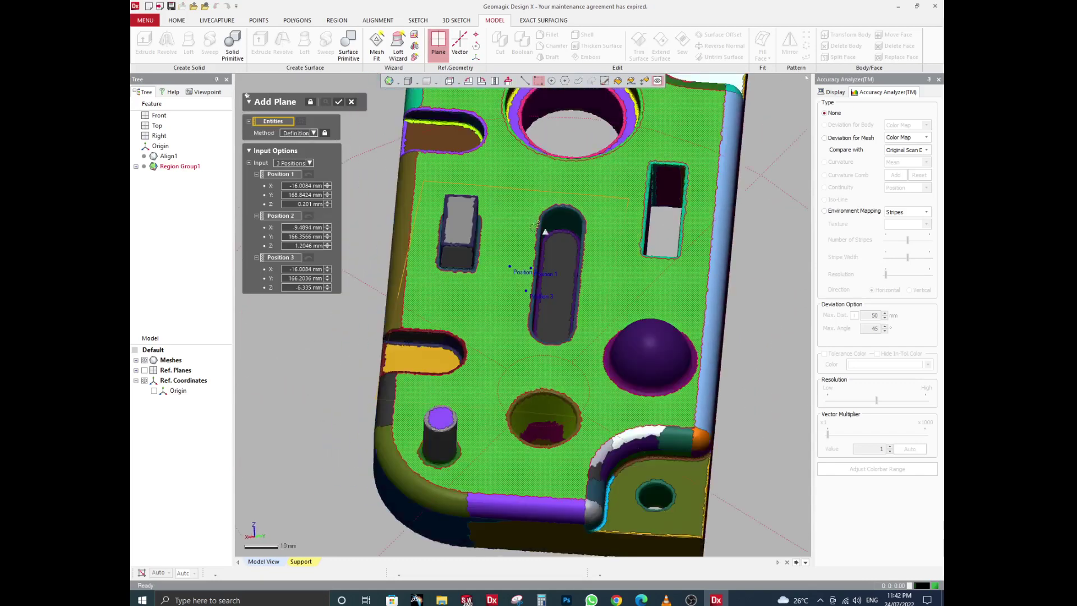
pyautogui.scroll(2, 544, 289)
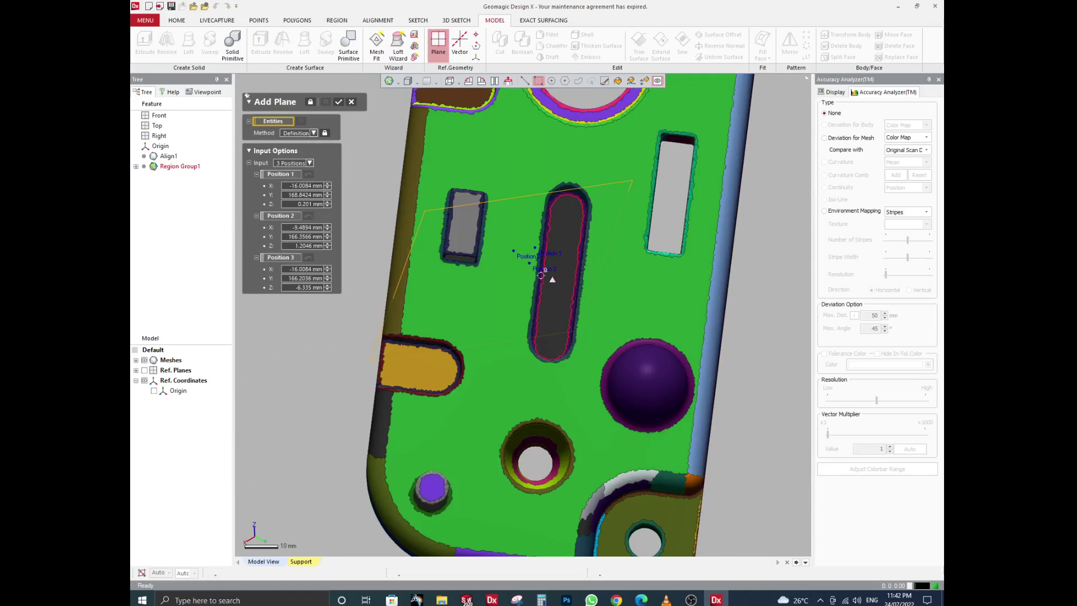
pyautogui.scroll(-3, 542, 292)
pyautogui.moveTo(541, 293); pyautogui.dragTo(528, 284, button='right')
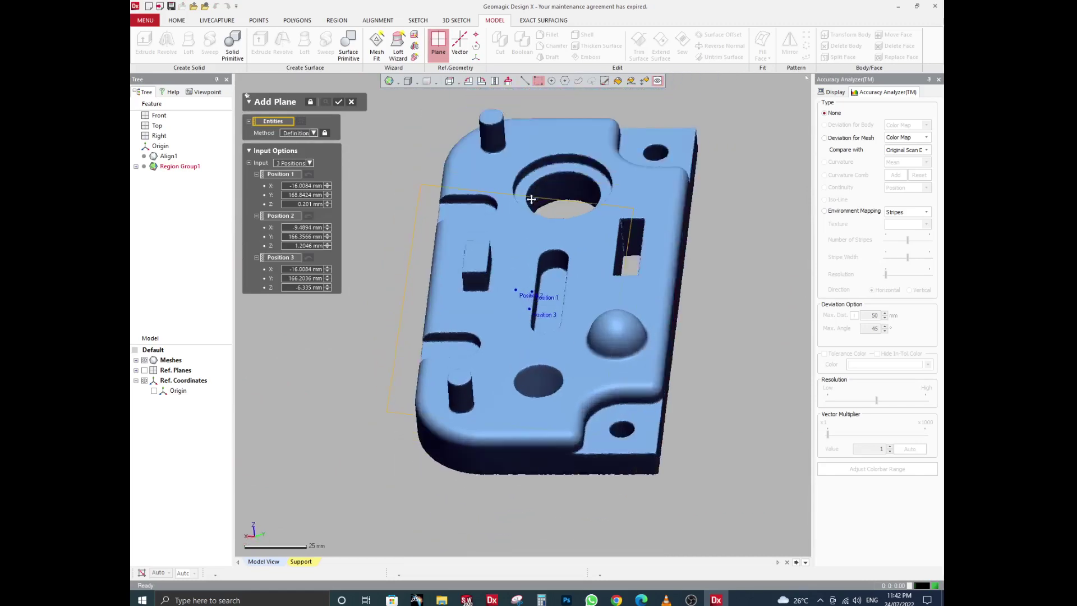
pyautogui.scroll(3, 528, 282)
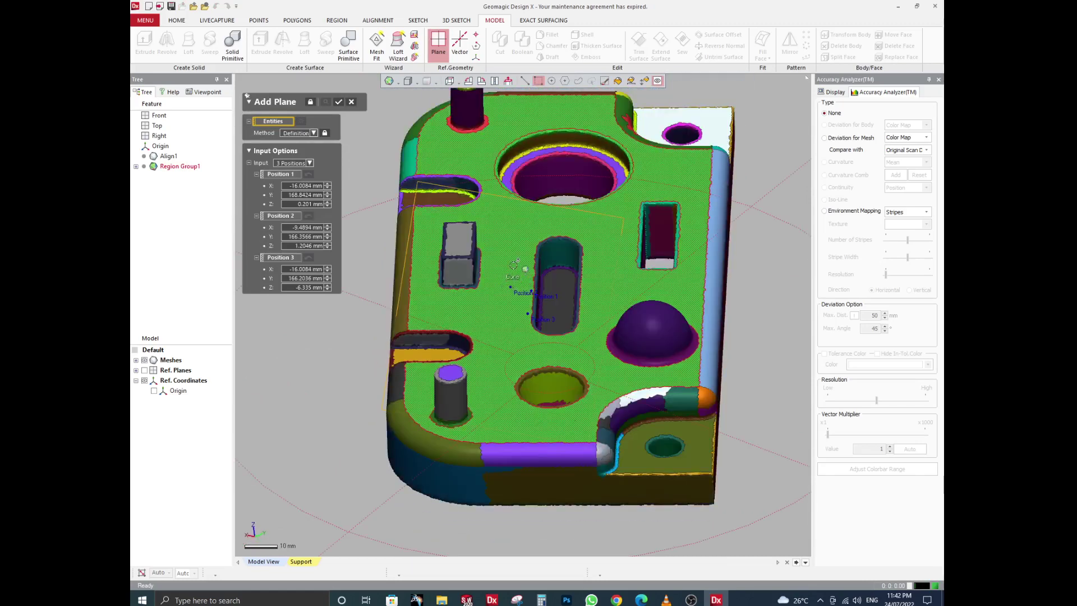
pyautogui.moveTo(621, 242); pyautogui.dragTo(533, 308, button='right')
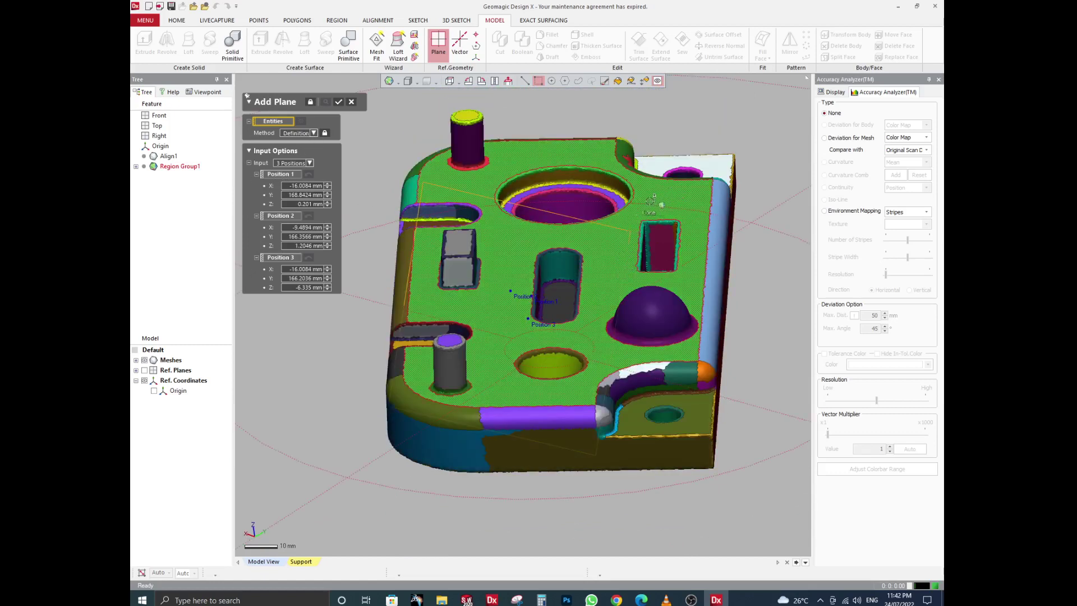
pyautogui.click(668, 194)
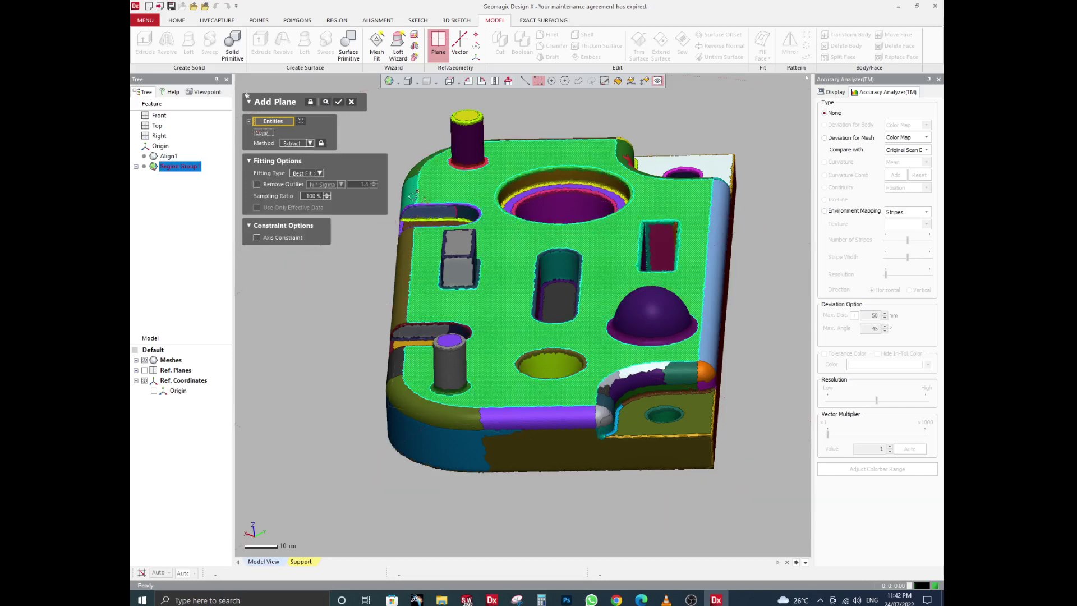
pyautogui.click(338, 103)
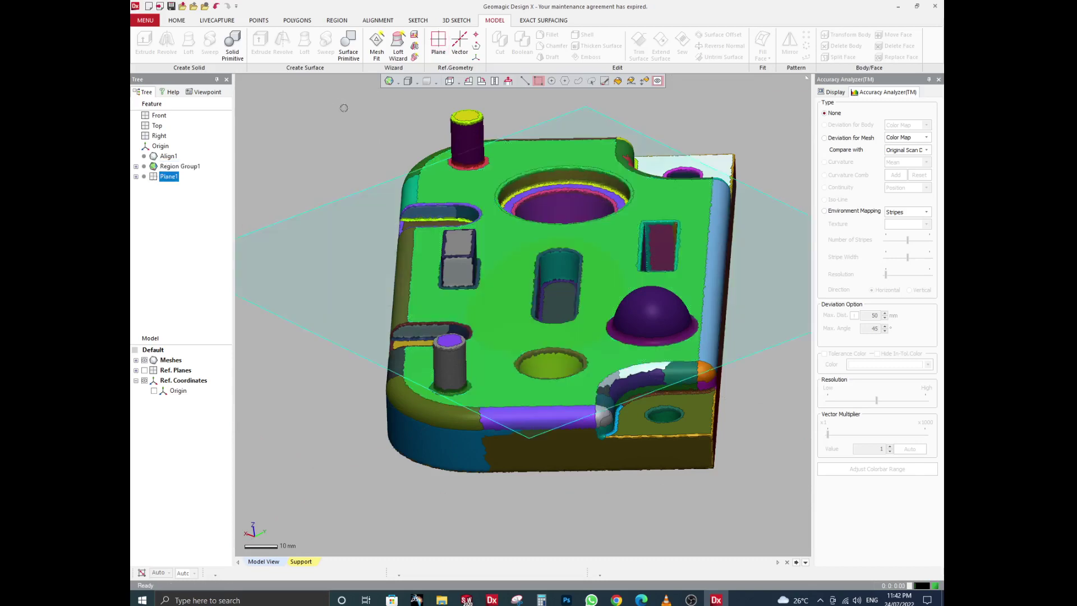
# Step: Check how the new plane lies on the part's upper face and clear its selection
pyautogui.moveTo(561, 253); pyautogui.dragTo(485, 341, button='right')
pyautogui.hotkey('ctrl', '2')
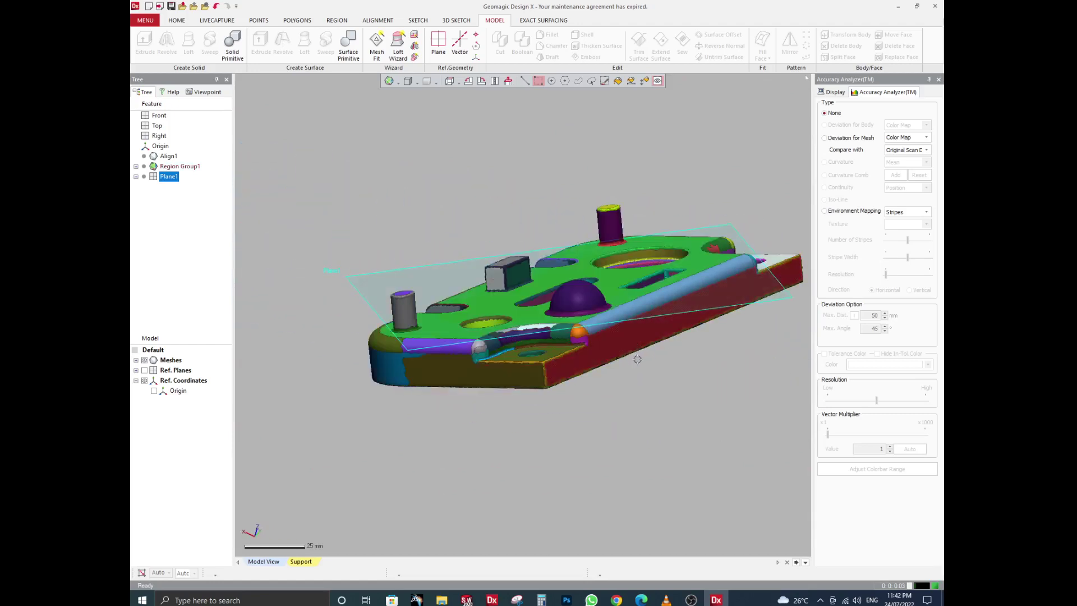
pyautogui.keyDown('ctrl'); pyautogui.moveTo(628, 356); pyautogui.dragTo(600, 336, button='right'); pyautogui.keyUp('ctrl')
pyautogui.moveTo(474, 215); pyautogui.dragTo(553, 229, button='right')
pyautogui.moveTo(480, 249); pyautogui.dragTo(494, 264, button='right')
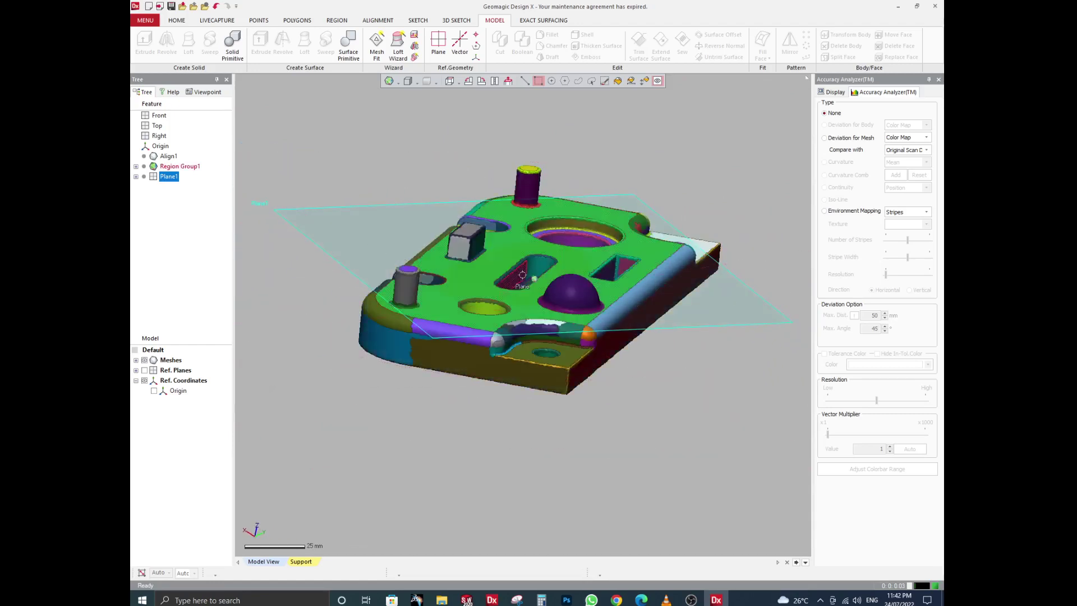
pyautogui.scroll(2, 518, 277)
pyautogui.click(409, 138)
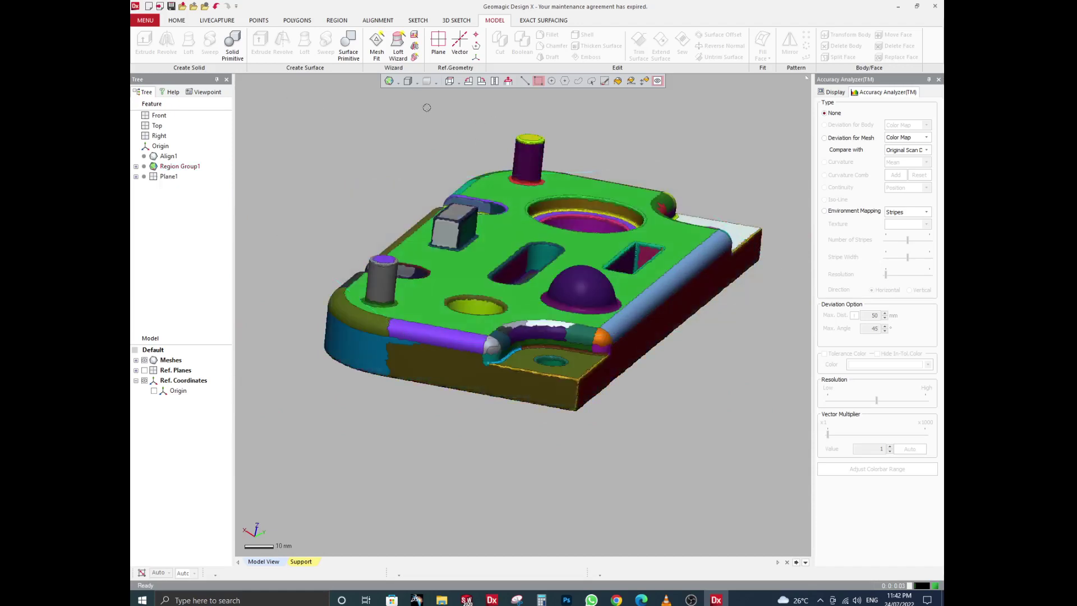
# Step: Add a second reference plane extracted with Best Fit from the part's long straight side face region
pyautogui.click(441, 41)
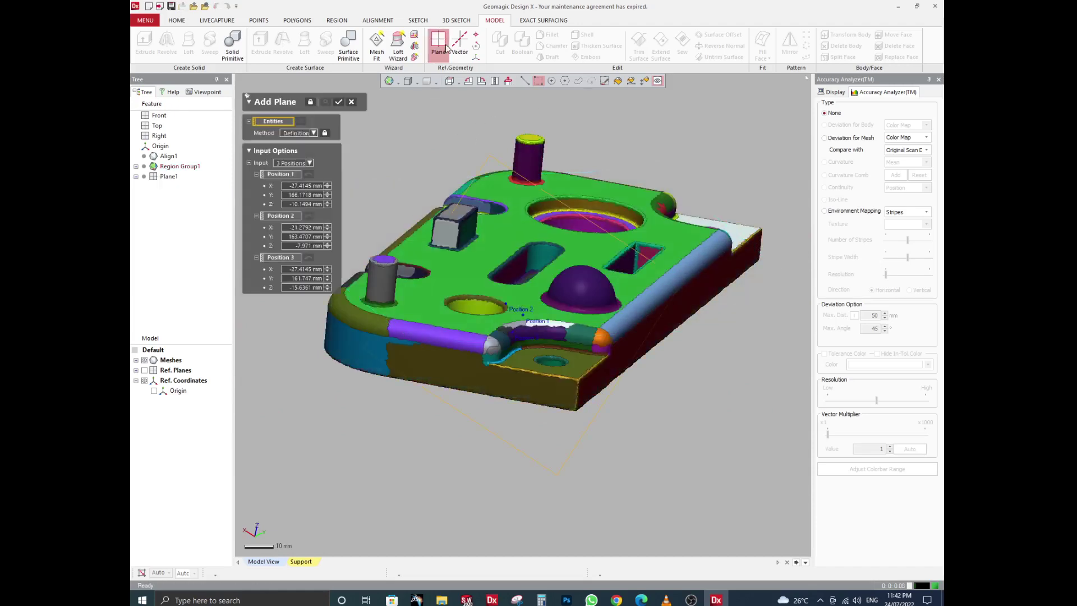
pyautogui.moveTo(640, 303); pyautogui.dragTo(541, 264, button='right')
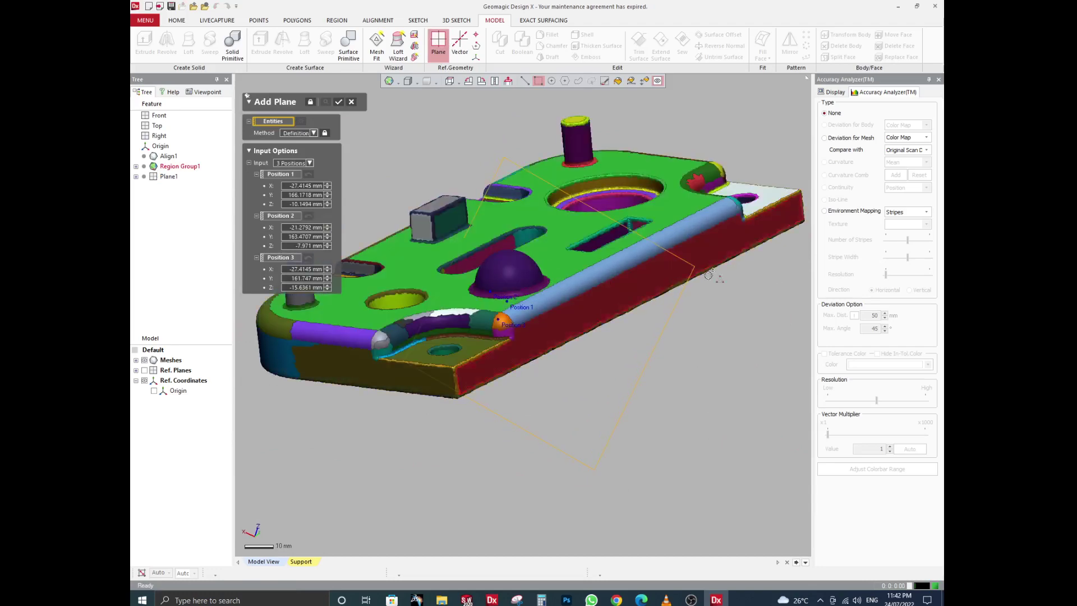
pyautogui.scroll(-2, 711, 274)
pyautogui.scroll(5, 708, 275)
pyautogui.keyDown('ctrl'); pyautogui.moveTo(651, 314); pyautogui.dragTo(598, 319, button='right'); pyautogui.keyUp('ctrl')
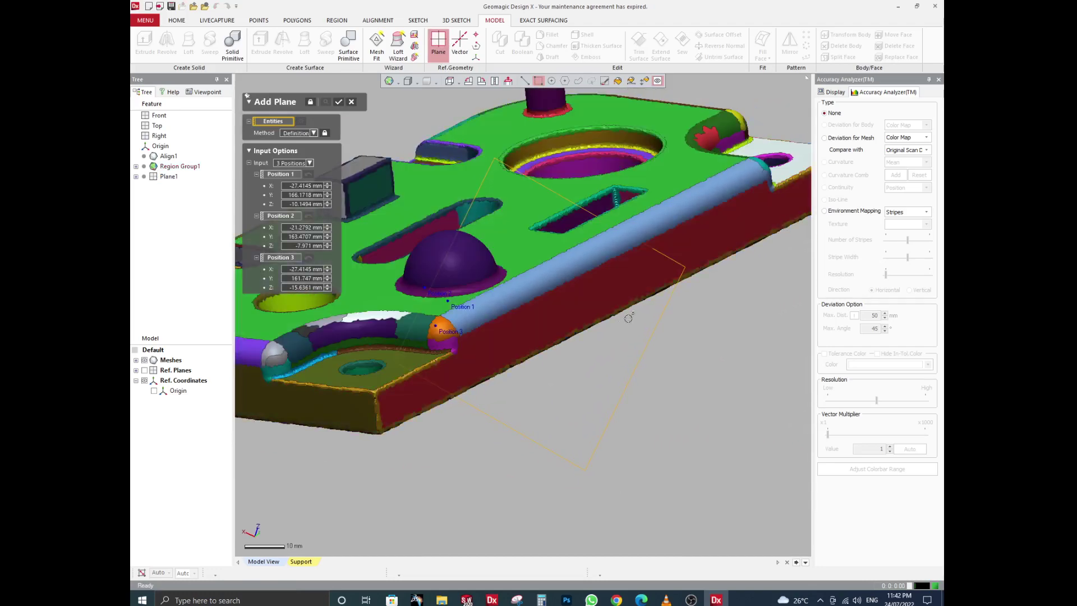
pyautogui.click(633, 282)
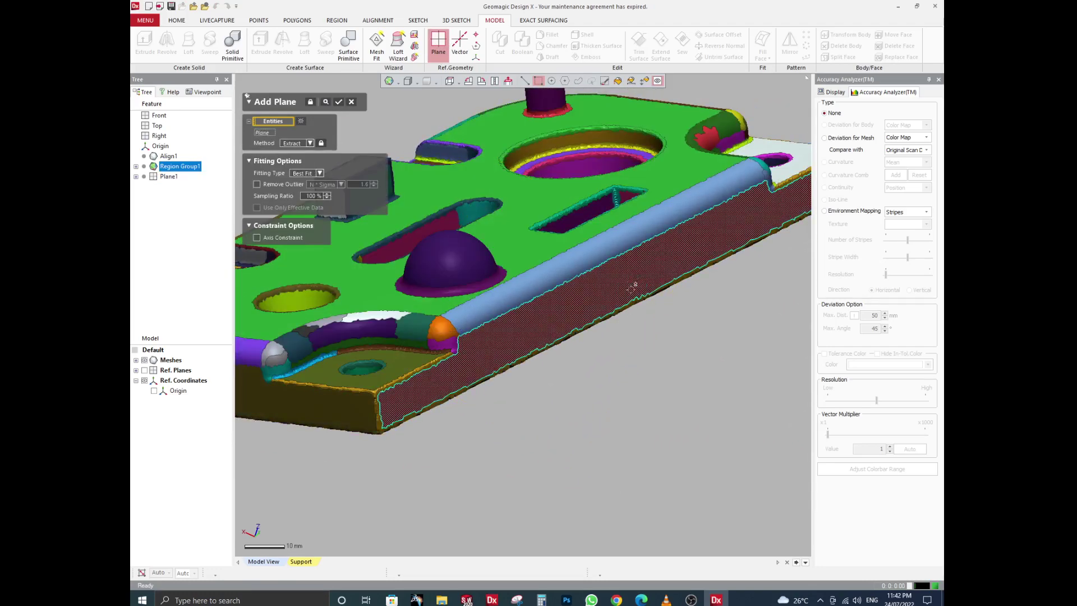
pyautogui.click(338, 102)
# Step: Show the reference planes again, but hide Front, Top and Right so only Plane1 and Plane2 are displayed
pyautogui.scroll(2, 628, 368)
pyautogui.scroll(-4, 623, 367)
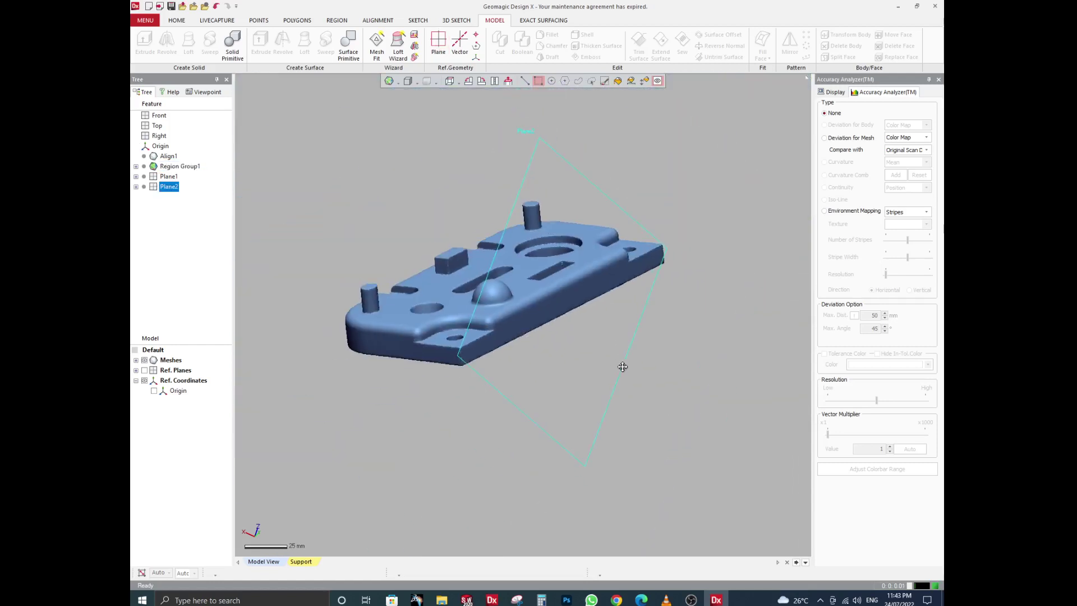
pyautogui.moveTo(623, 366); pyautogui.dragTo(530, 272, button='right')
pyautogui.click(144, 371)
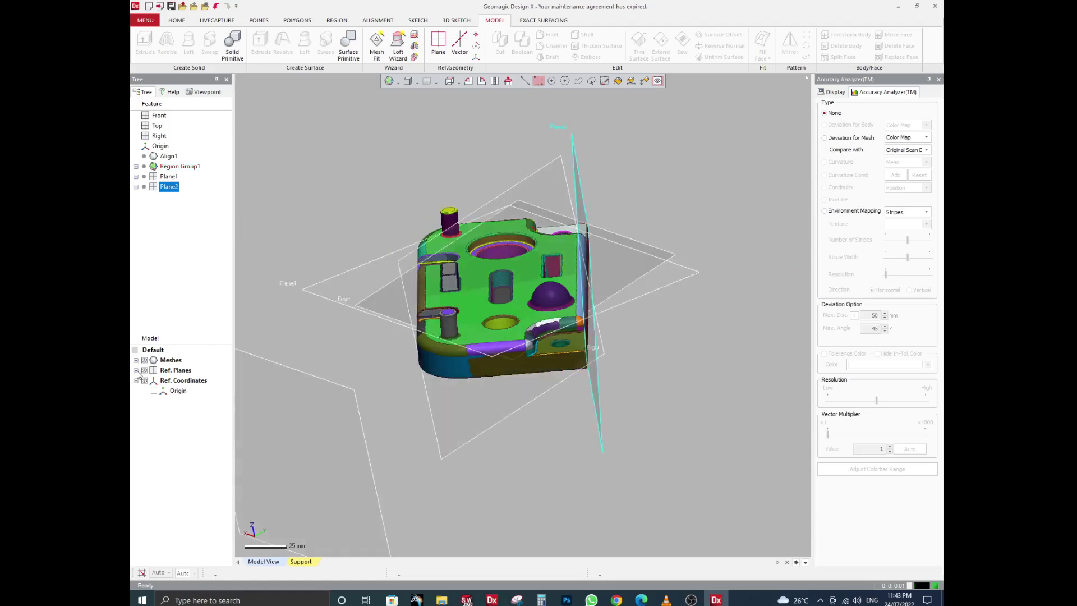
pyautogui.click(135, 370)
pyautogui.click(154, 382)
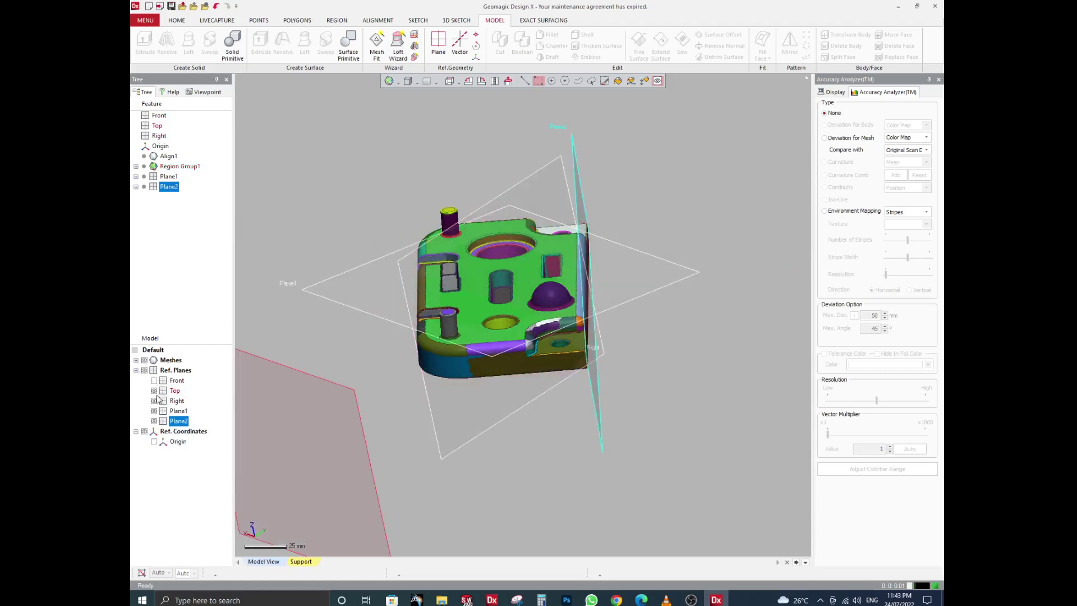
pyautogui.click(155, 391)
pyautogui.click(154, 401)
pyautogui.scroll(5, 476, 330)
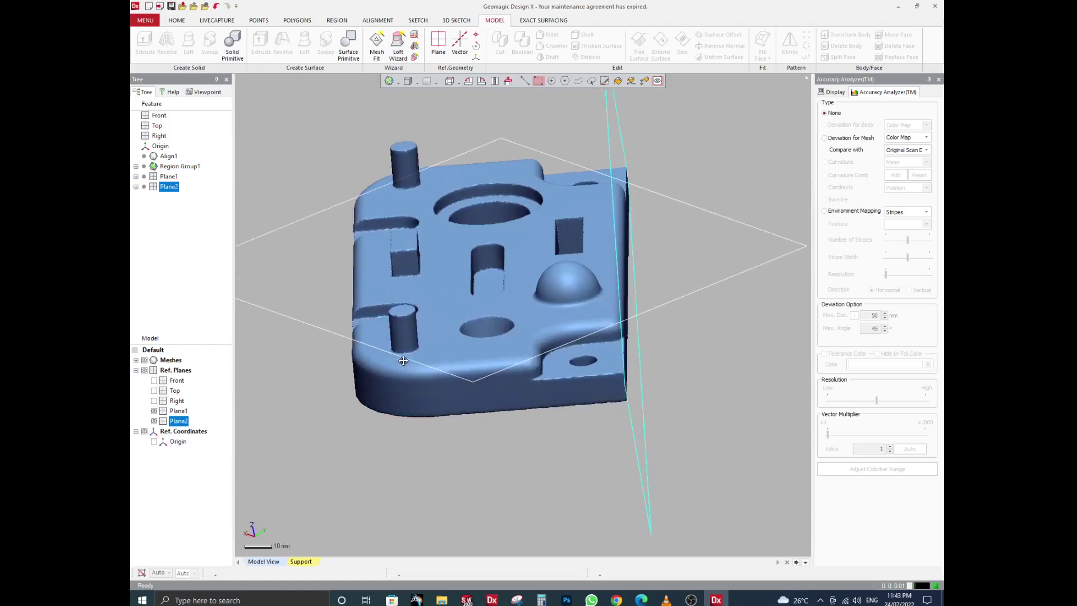
pyautogui.scroll(-1, 476, 330)
pyautogui.moveTo(476, 330); pyautogui.dragTo(564, 317, button='right')
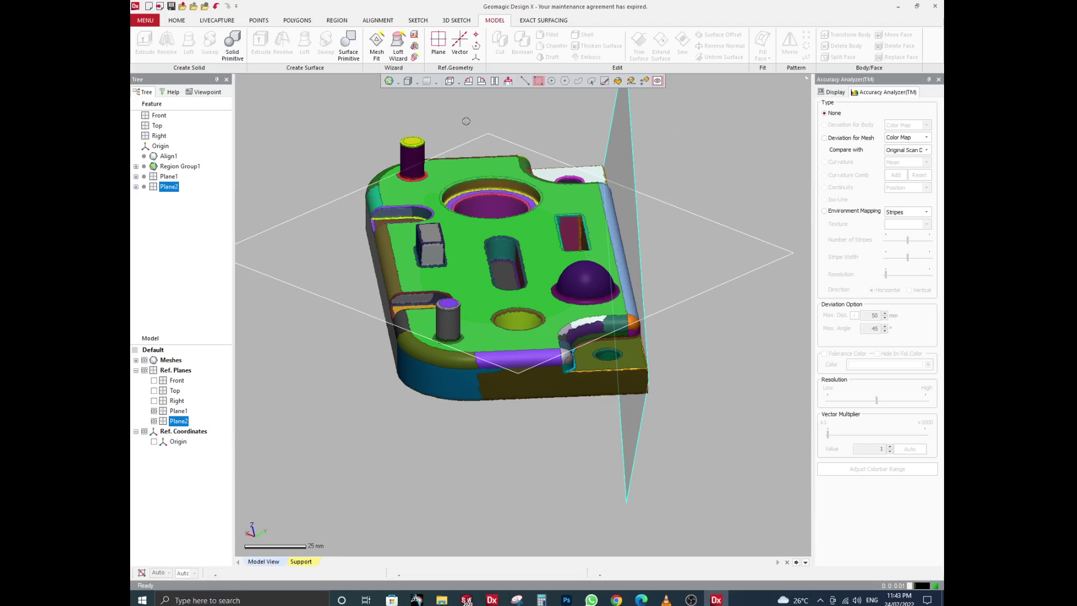
pyautogui.click(438, 42)
pyautogui.scroll(-1, 623, 483)
pyautogui.moveTo(580, 392); pyautogui.dragTo(548, 373, button='right')
pyautogui.scroll(3, 569, 351)
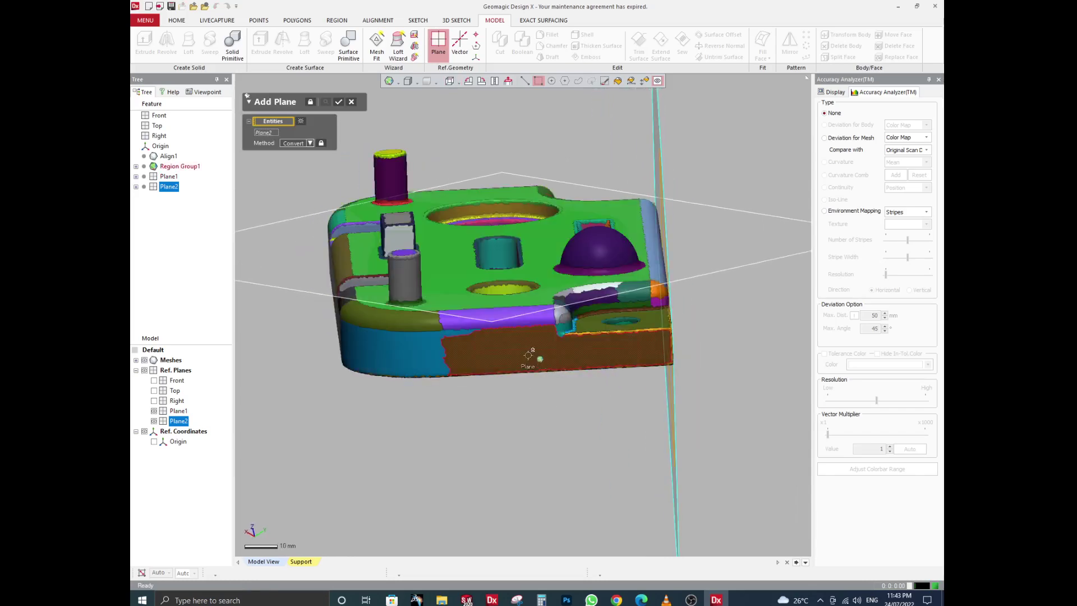
pyautogui.moveTo(580, 490)
pyautogui.mouseDown(button='right')
pyautogui.moveTo(569, 347)
pyautogui.moveTo(517, 248)
pyautogui.moveTo(717, 151)
pyautogui.moveTo(470, 338)
pyautogui.moveTo(534, 320)
pyautogui.moveTo(488, 356)
pyautogui.moveTo(517, 352)
pyautogui.mouseUp(button='right')
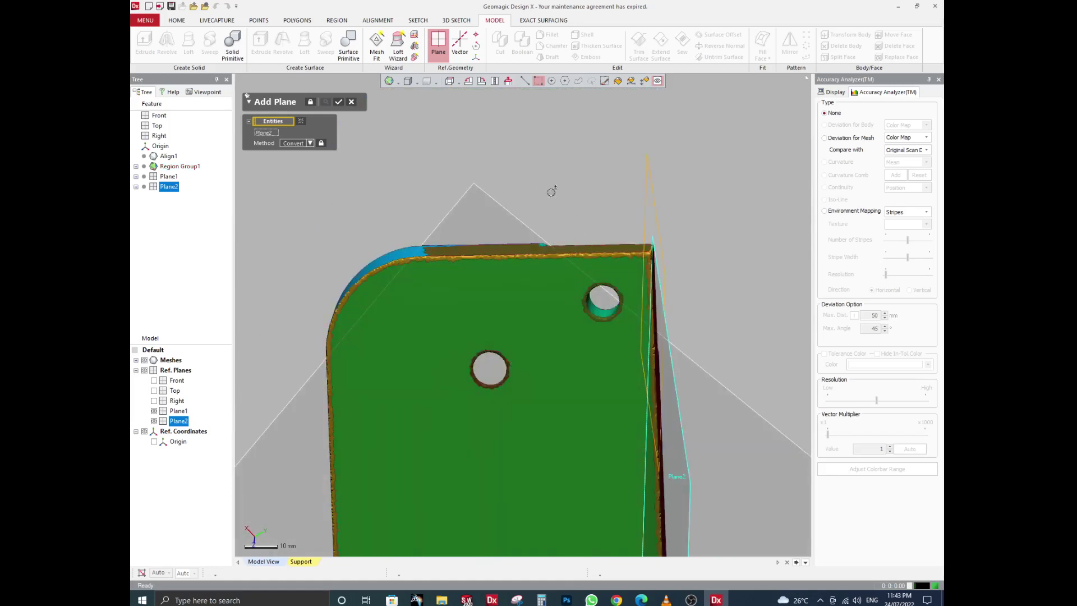
pyautogui.moveTo(551, 192)
pyautogui.mouseDown(button='right')
pyautogui.moveTo(552, 142)
pyautogui.moveTo(542, 257)
pyautogui.moveTo(474, 267)
pyautogui.moveTo(476, 296)
pyautogui.moveTo(488, 276)
pyautogui.moveTo(509, 378)
pyautogui.moveTo(493, 378)
pyautogui.moveTo(510, 236)
pyautogui.moveTo(627, 409)
pyautogui.mouseUp(button='right')
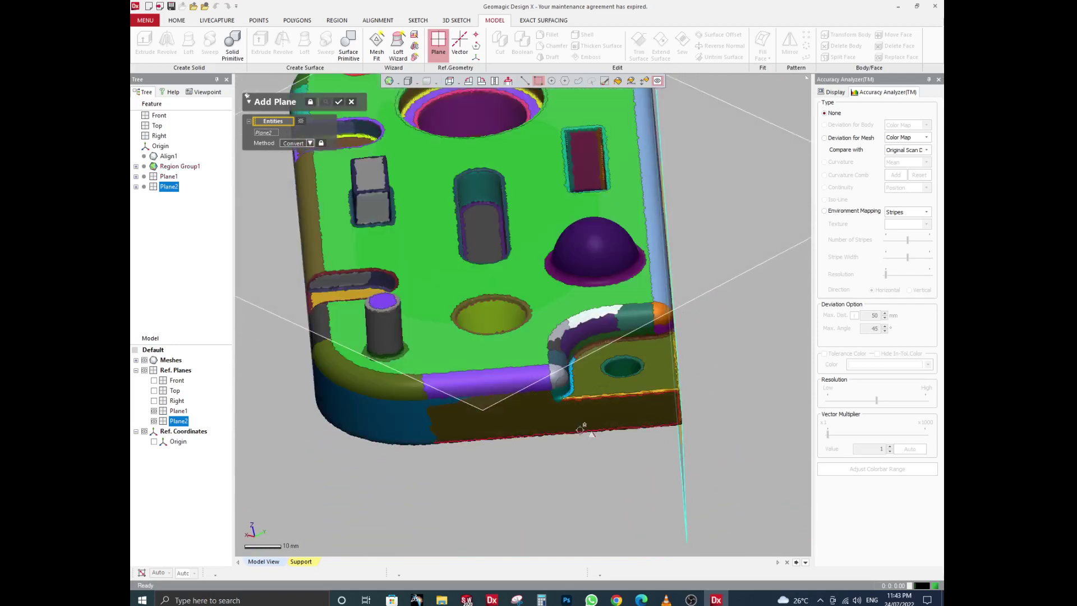
pyautogui.moveTo(570, 452); pyautogui.dragTo(542, 371, button='right')
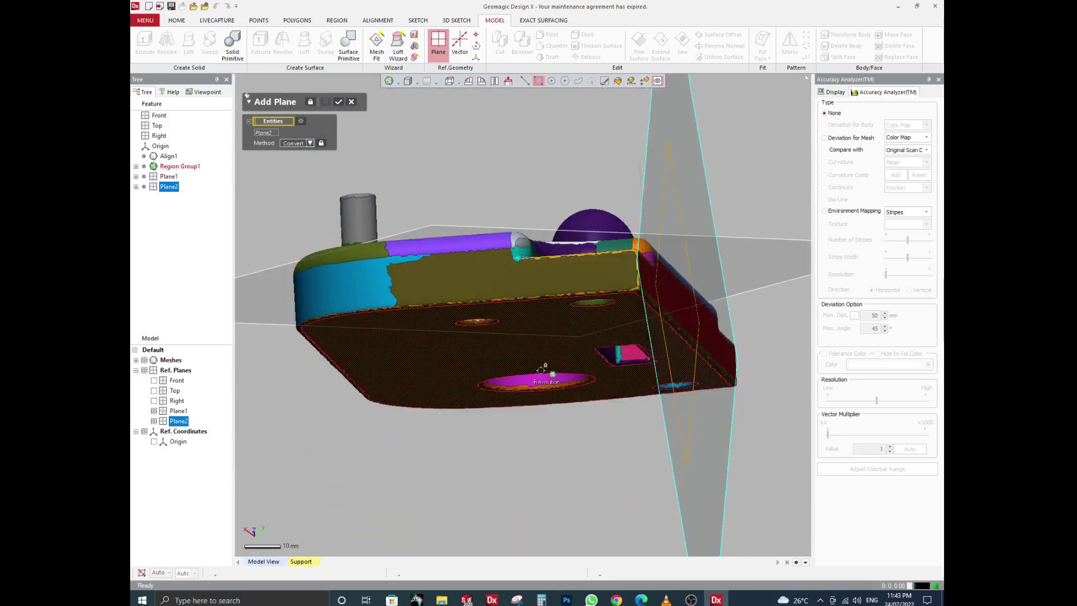
pyautogui.scroll(8, 561, 282)
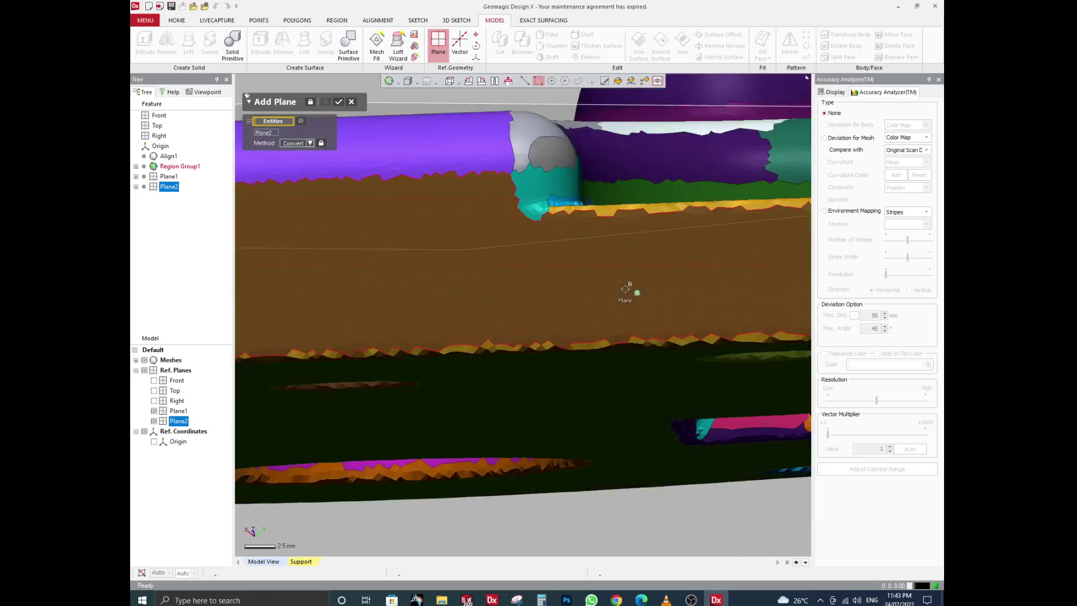
pyautogui.moveTo(562, 232); pyautogui.dragTo(583, 258, button='right')
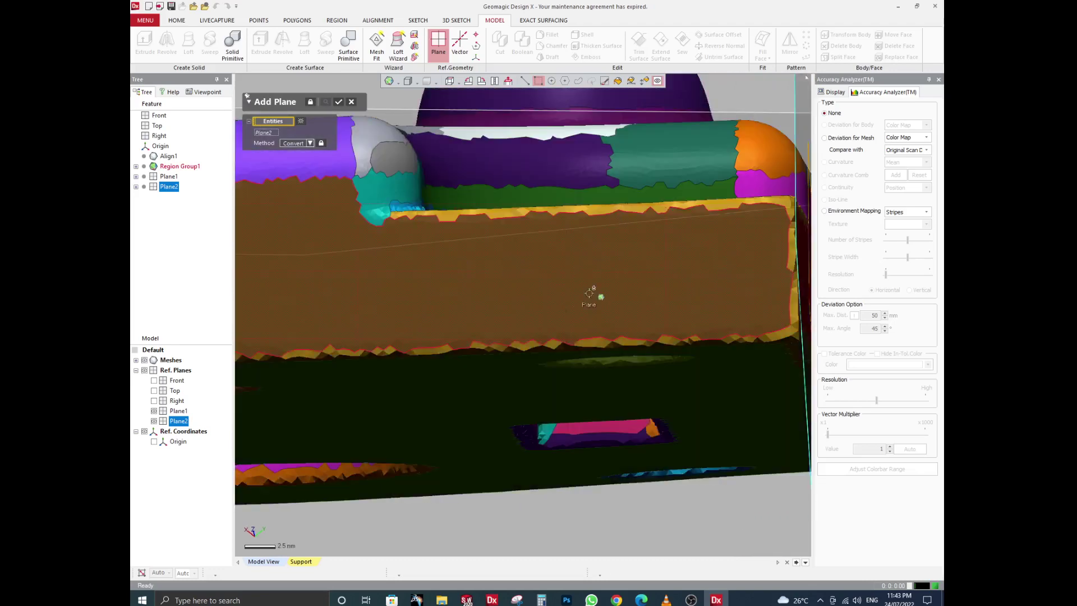
pyautogui.scroll(3, 545, 270)
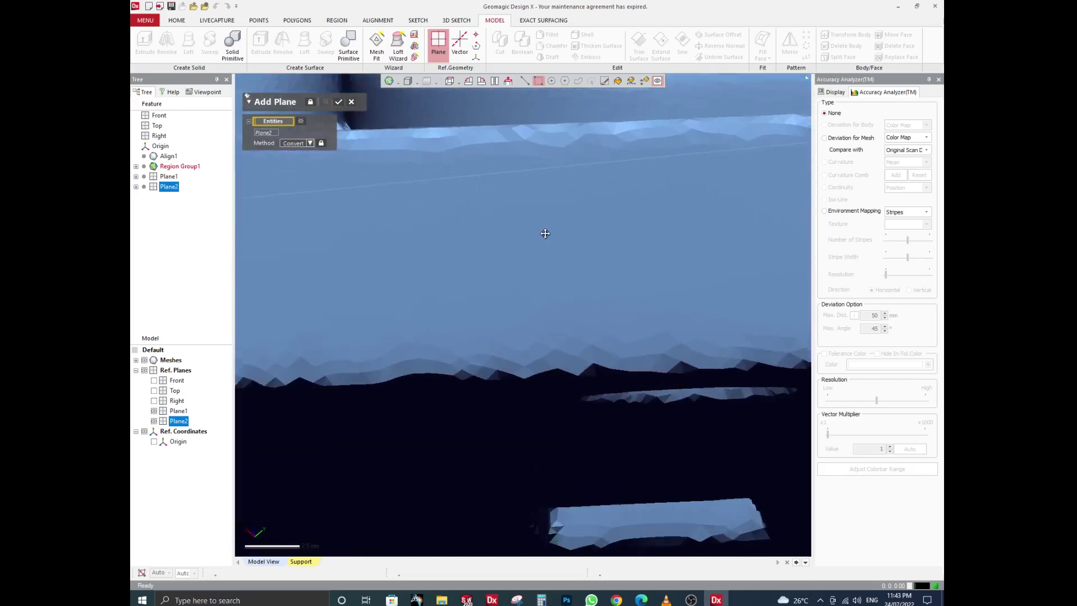
pyautogui.moveTo(546, 235); pyautogui.dragTo(606, 264, button='right')
pyautogui.scroll(-5, 618, 286)
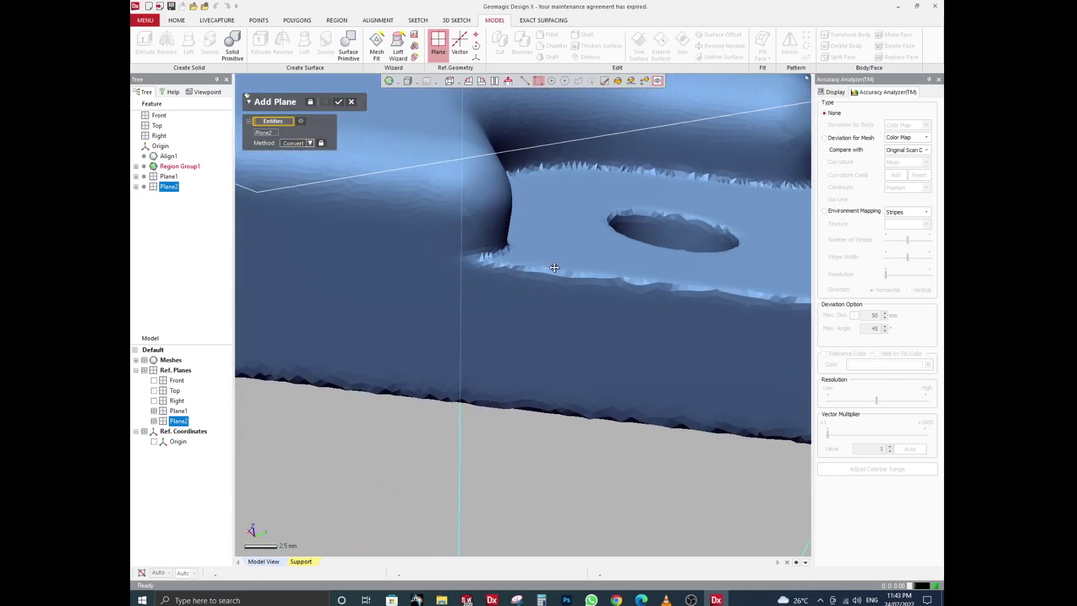
pyautogui.moveTo(539, 290); pyautogui.dragTo(486, 283, button='right')
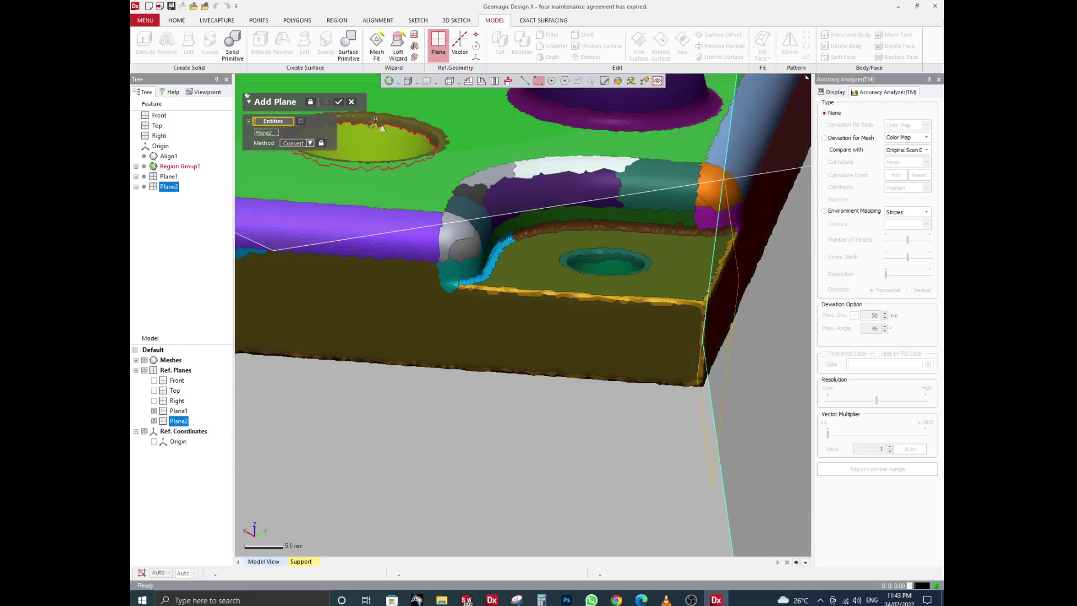
pyautogui.click(352, 103)
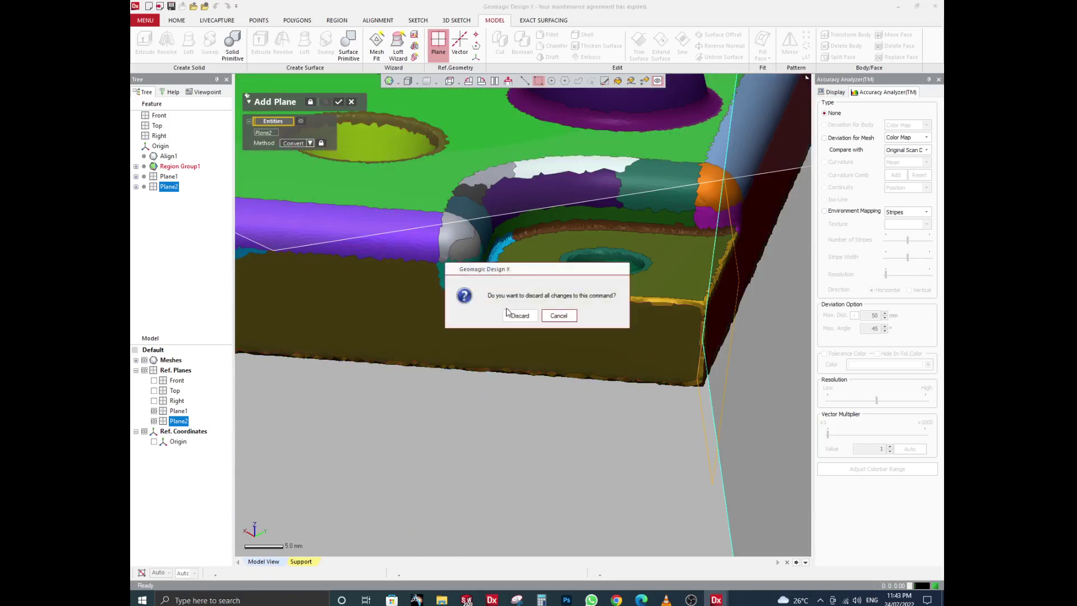
pyautogui.click(515, 313)
# Step: Shrink the planar region on the part's short straight end face, next to the corner step with the small hole
pyautogui.moveTo(452, 401)
pyautogui.mouseDown(button='right')
pyautogui.moveTo(529, 399)
pyautogui.moveTo(486, 399)
pyautogui.mouseUp(button='right')
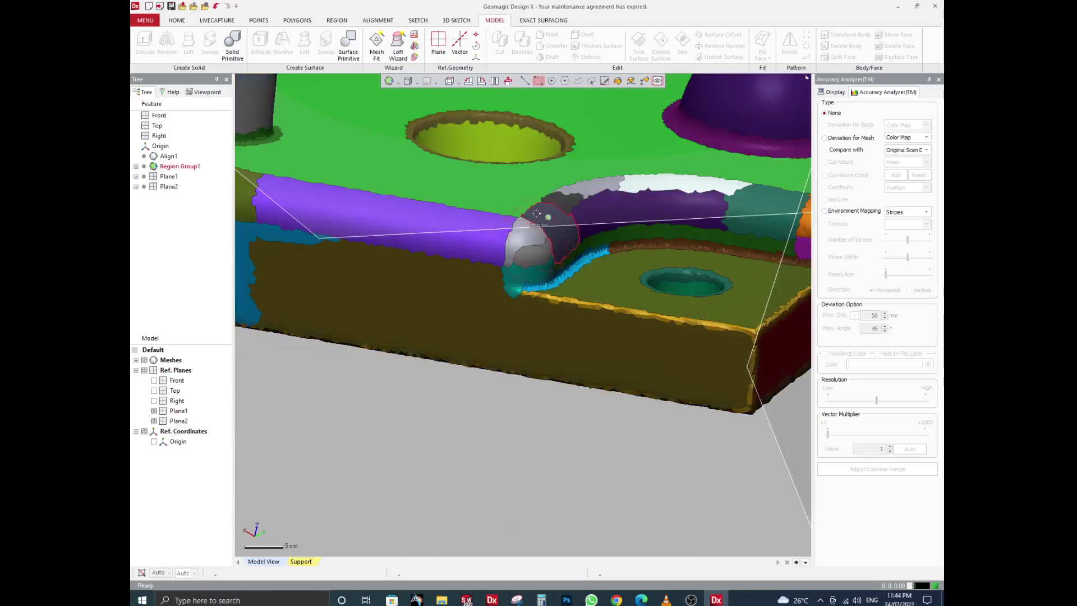
pyautogui.moveTo(548, 217); pyautogui.dragTo(531, 215, button='right')
pyautogui.scroll(-2, 531, 214)
pyautogui.moveTo(512, 278); pyautogui.dragTo(466, 264, button='right')
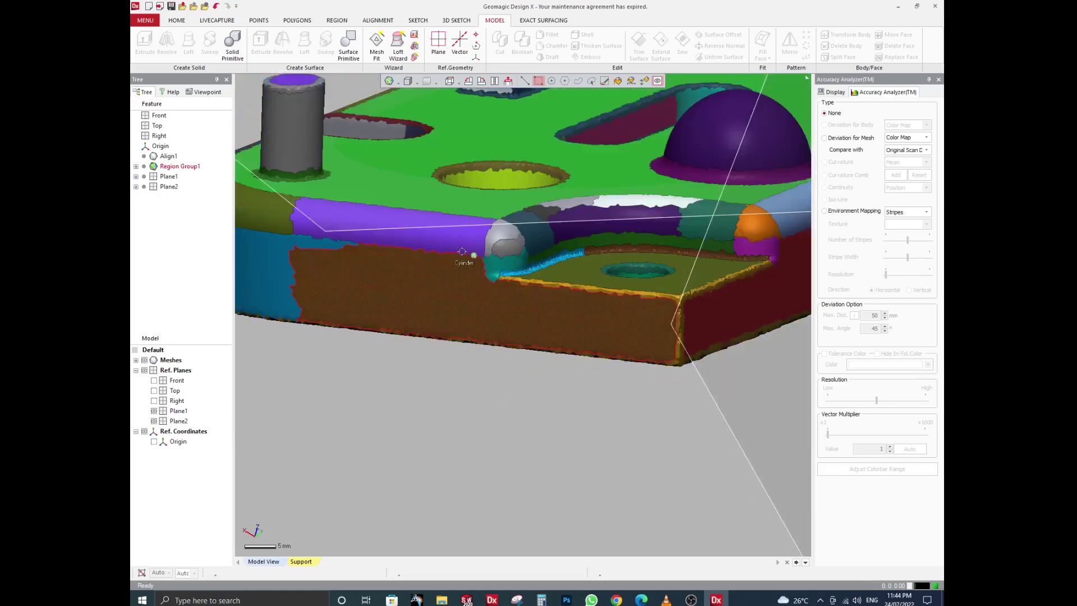
pyautogui.click(336, 22)
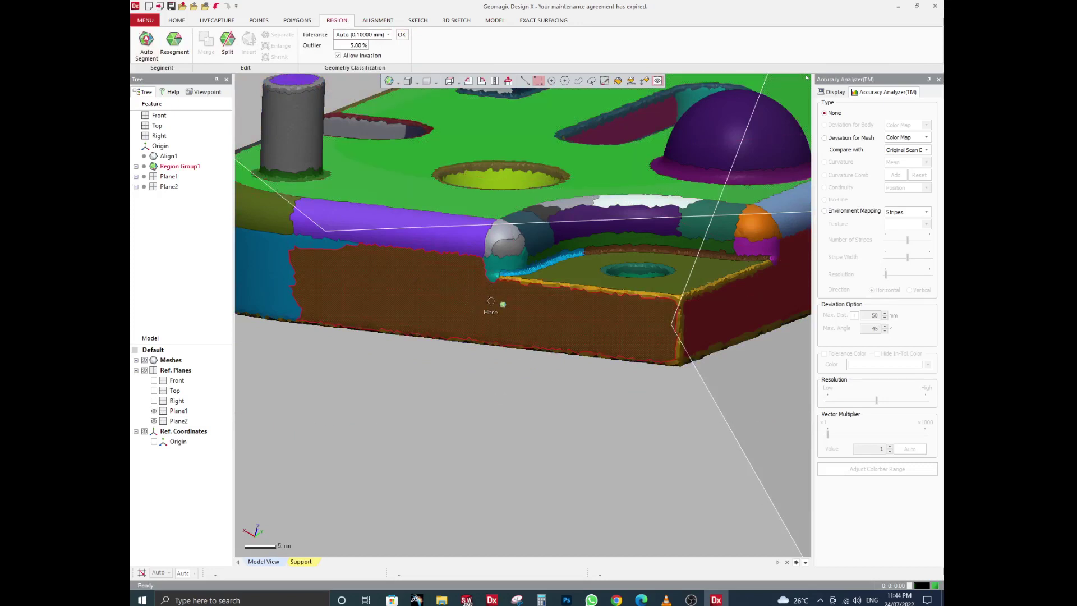
pyautogui.click(451, 283)
pyautogui.scroll(3, 392, 297)
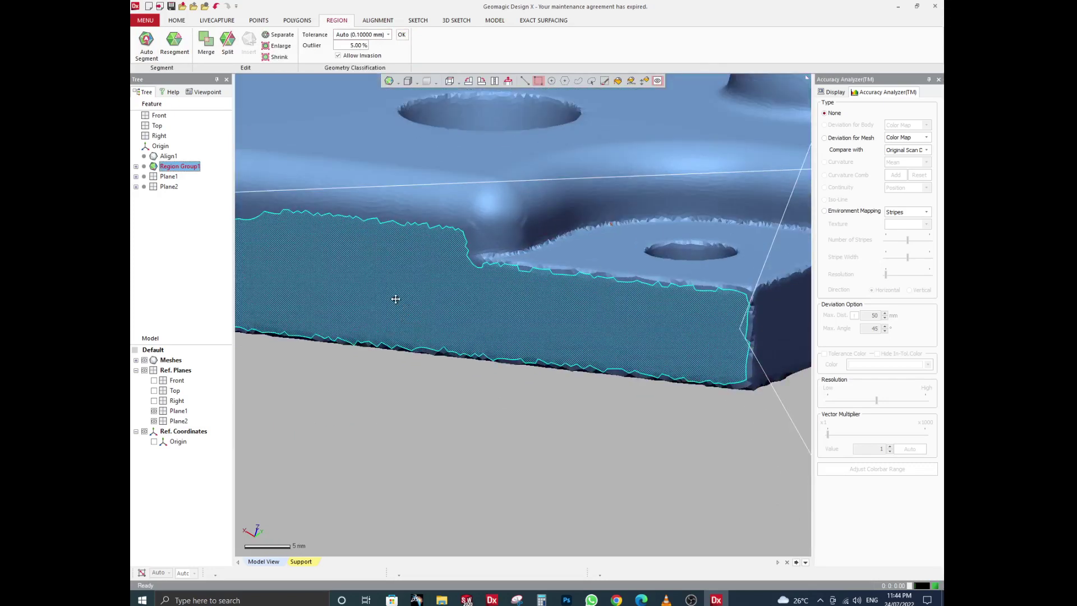
pyautogui.scroll(-3, 473, 293)
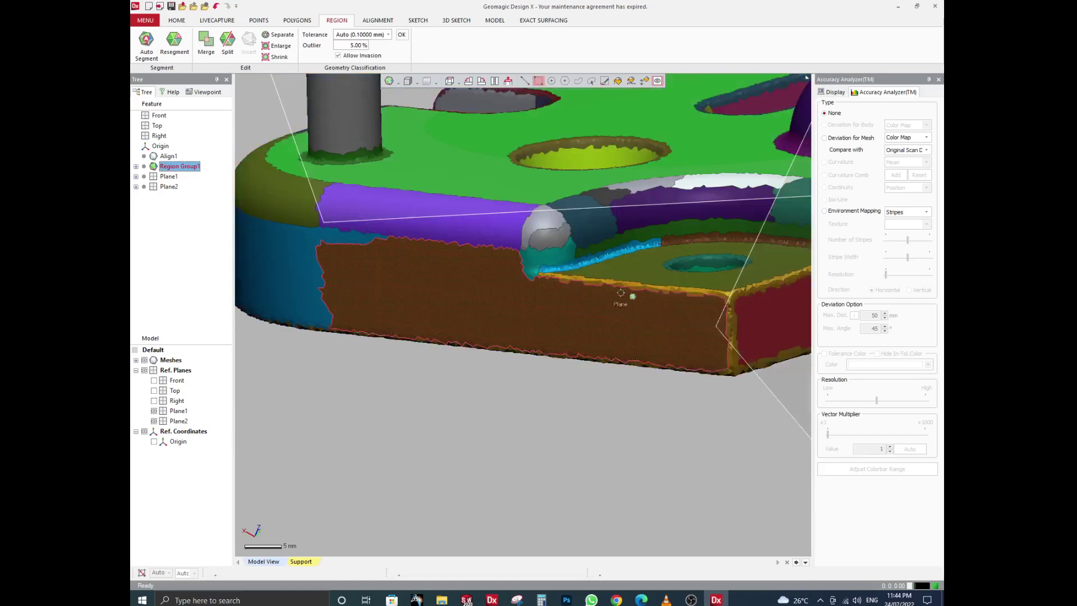
pyautogui.scroll(5, 629, 299)
pyautogui.scroll(4, 626, 256)
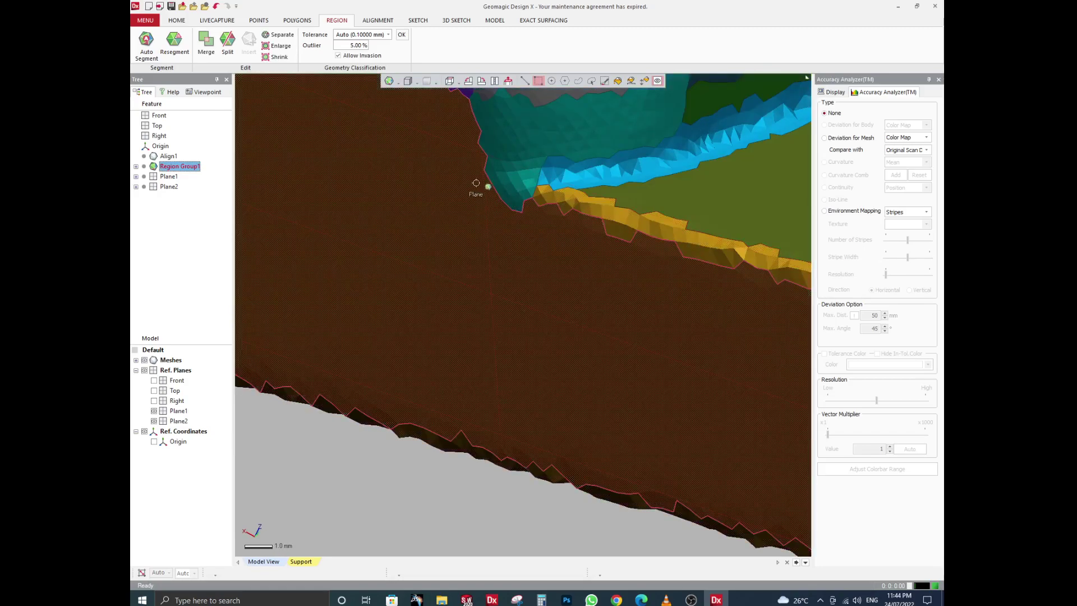
pyautogui.scroll(-6, 561, 230)
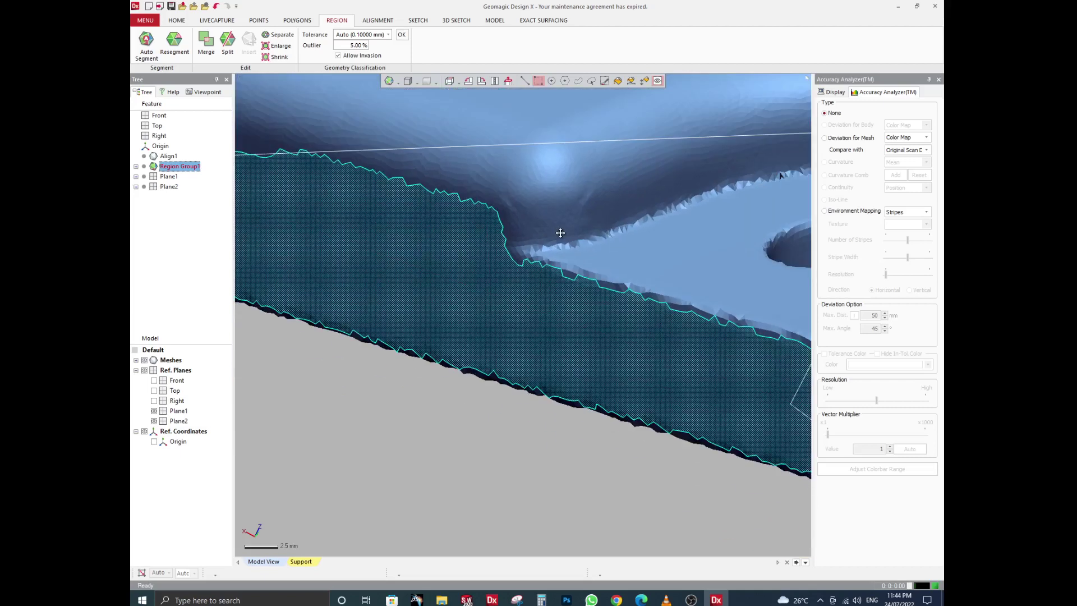
pyautogui.click(276, 58)
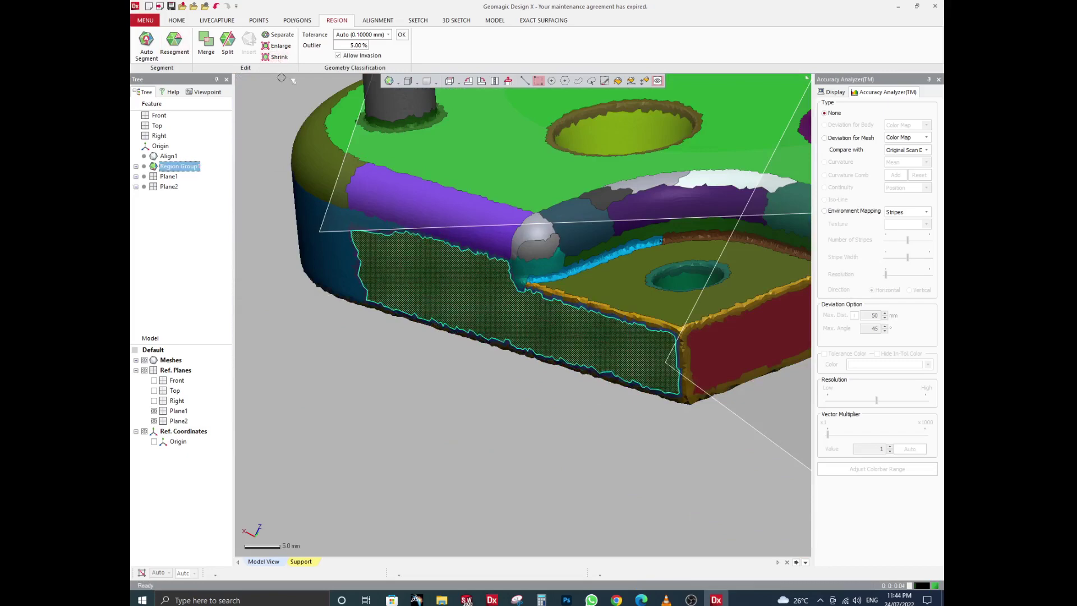
# Step: Shrink the end face region further inside the face edges, trying Enlarge once in between, and clear its selection
pyautogui.scroll(5, 529, 313)
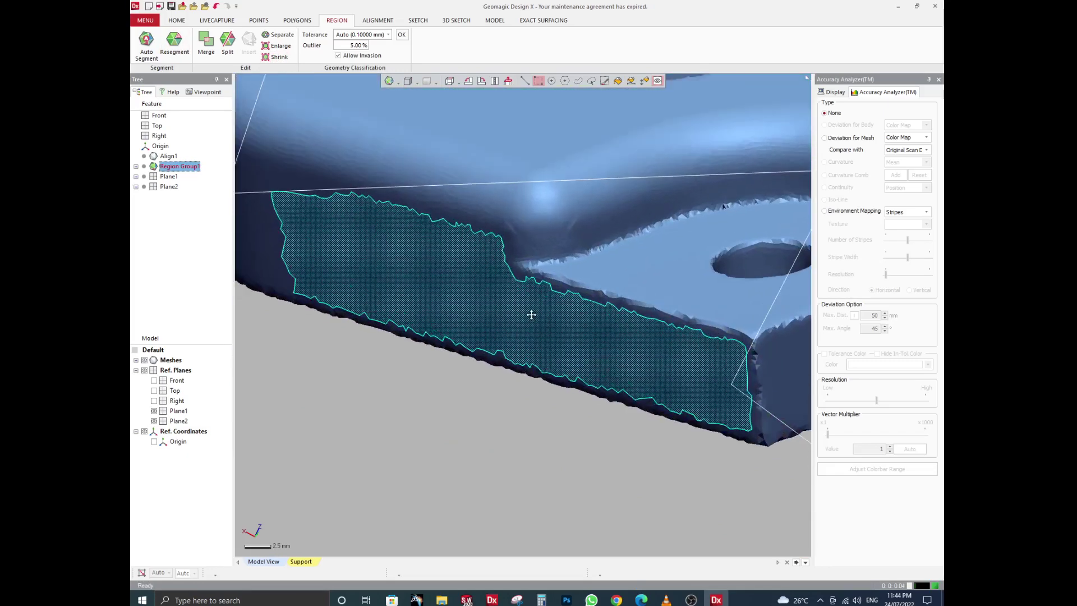
pyautogui.scroll(-3, 470, 236)
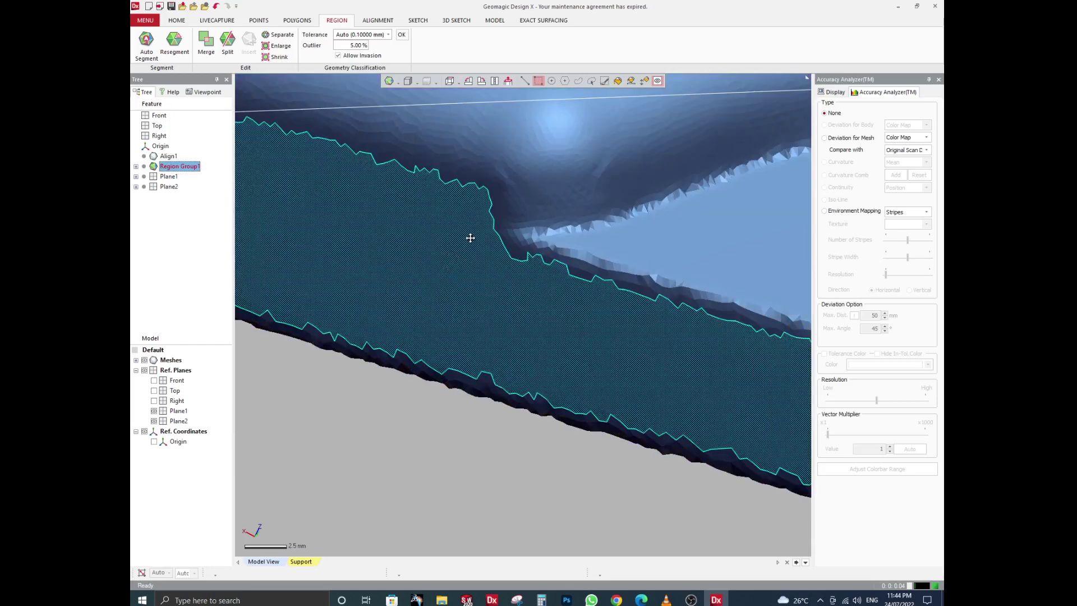
pyautogui.click(279, 57)
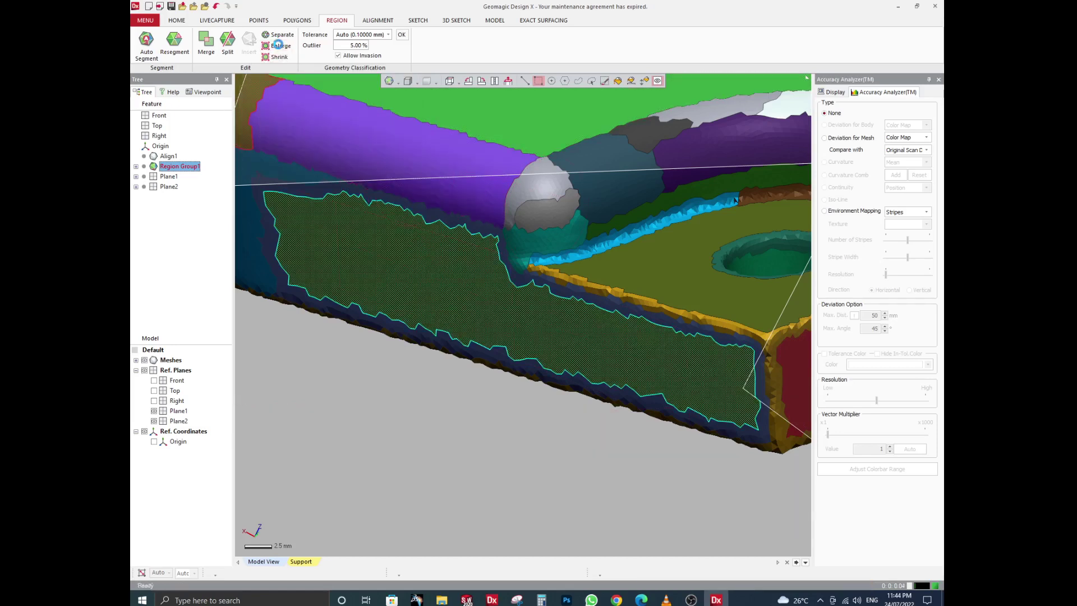
pyautogui.click(278, 47)
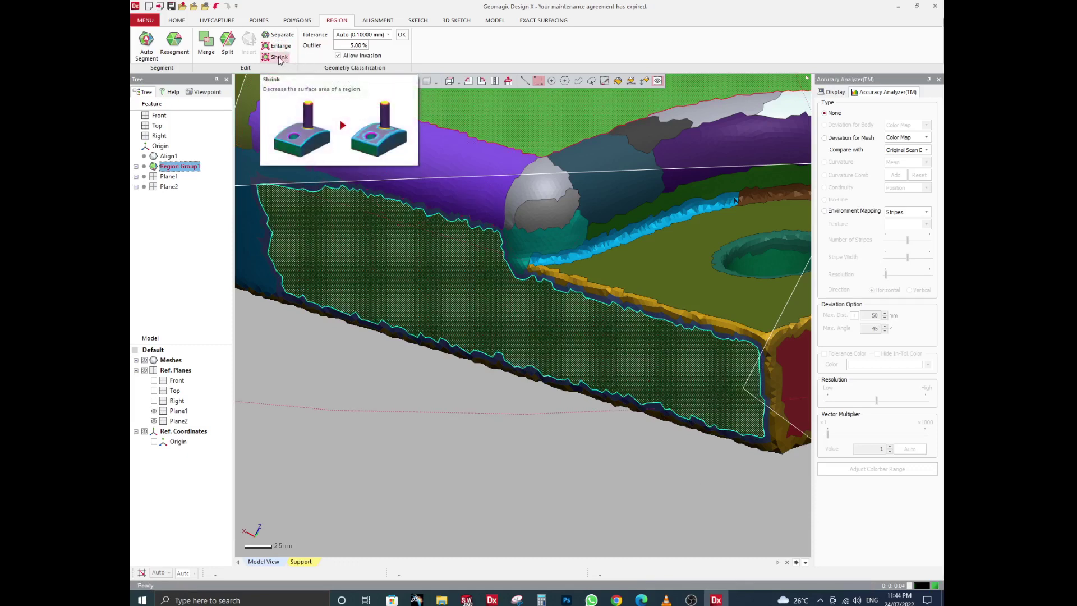
pyautogui.click(279, 58)
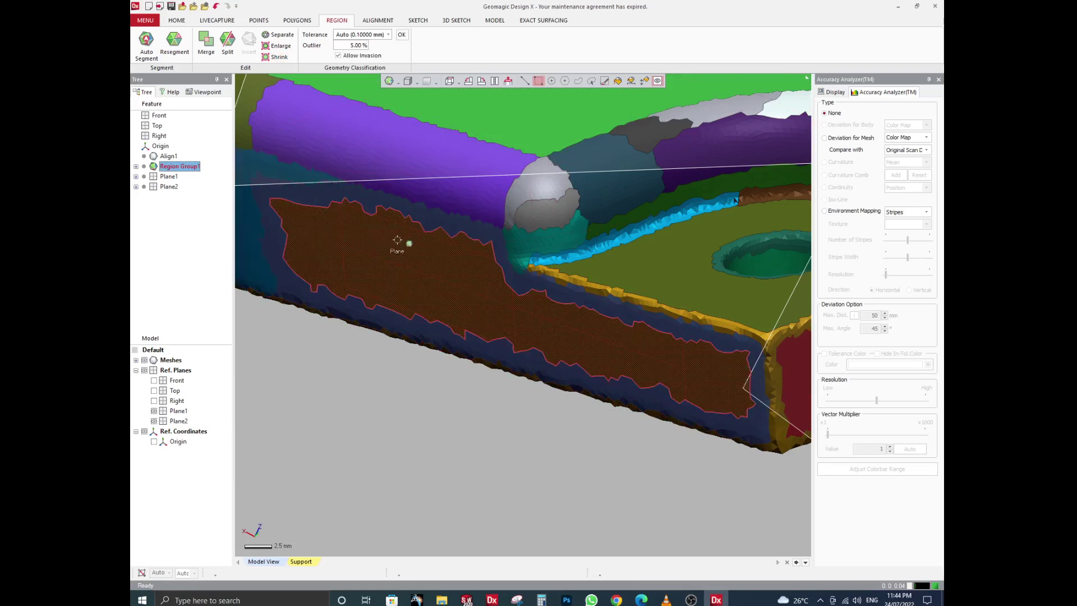
pyautogui.click(404, 241)
pyautogui.scroll(-4, 560, 401)
pyautogui.click(525, 419)
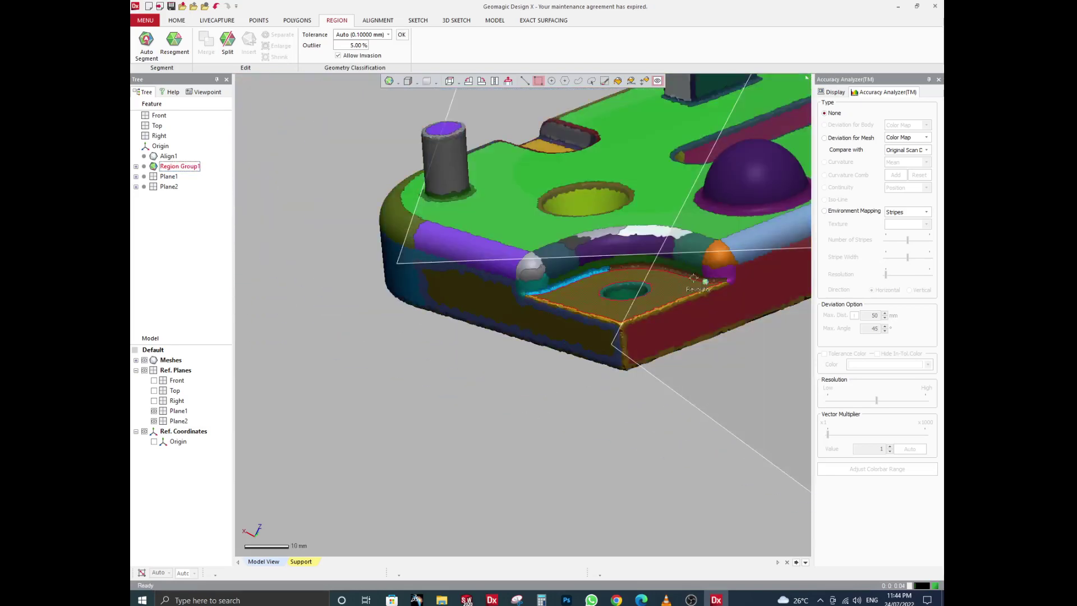
# Step: Add a third reference plane extracted with Best Fit from the shrunken short end face region and clear its selection
pyautogui.keyDown('ctrl'); pyautogui.moveTo(627, 260); pyautogui.dragTo(567, 339, button='right'); pyautogui.keyUp('ctrl')
pyautogui.moveTo(494, 392); pyautogui.dragTo(512, 393, button='right')
pyautogui.scroll(3, 494, 252)
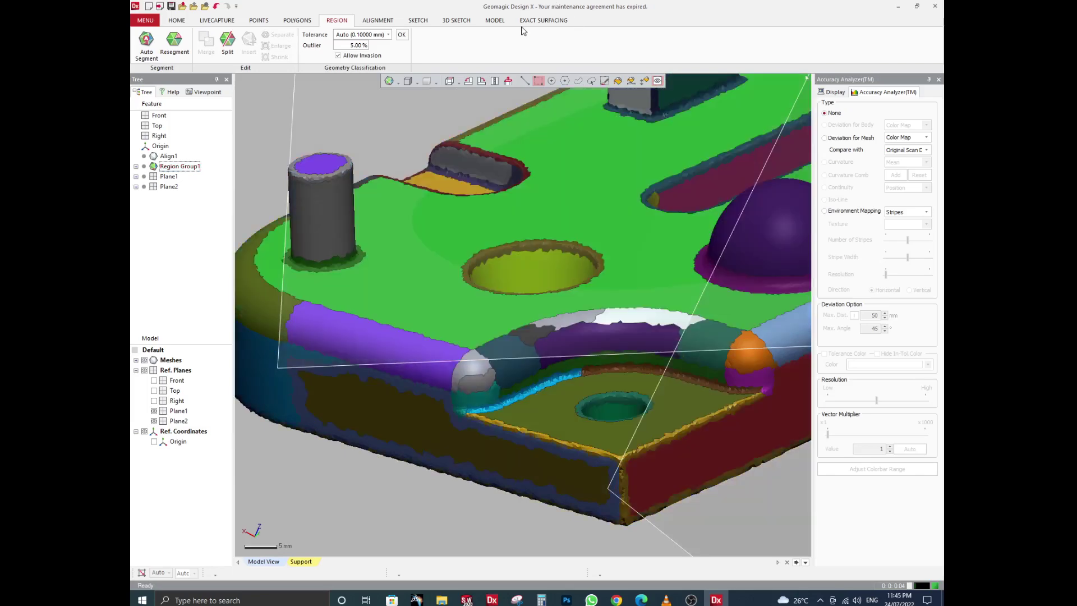
pyautogui.click(495, 20)
pyautogui.moveTo(524, 258); pyautogui.dragTo(534, 220, button='right')
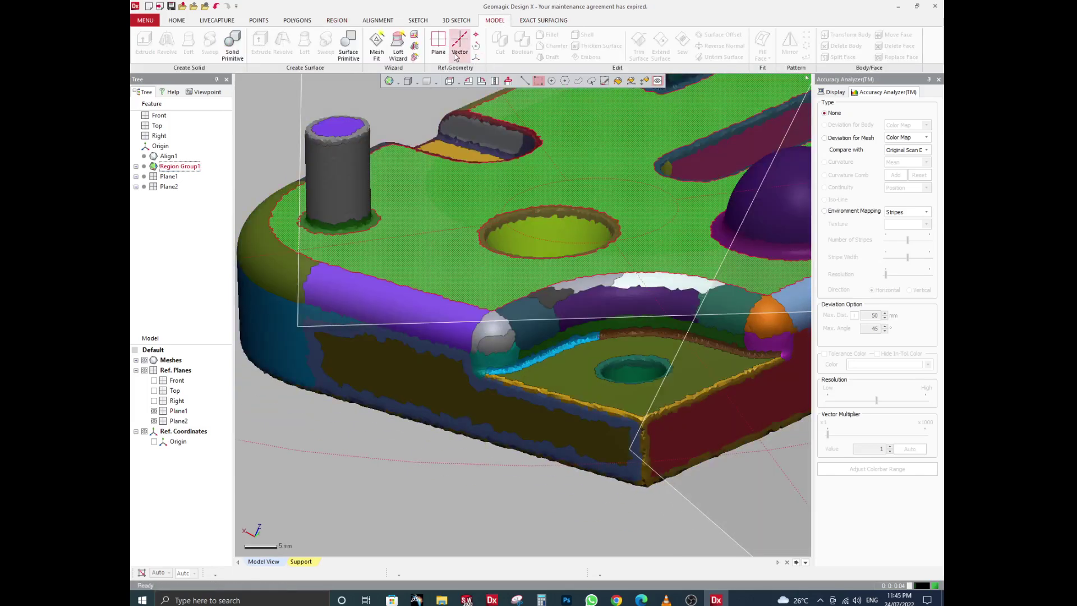
pyautogui.click(438, 42)
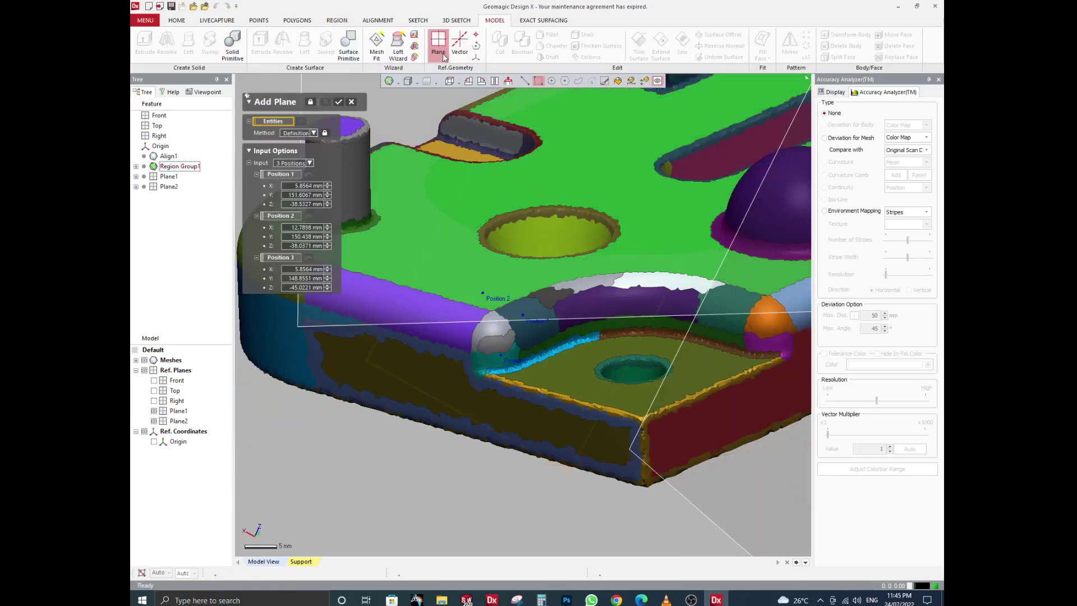
pyautogui.click(432, 369)
pyautogui.scroll(2, 490, 378)
pyautogui.scroll(-4, 480, 378)
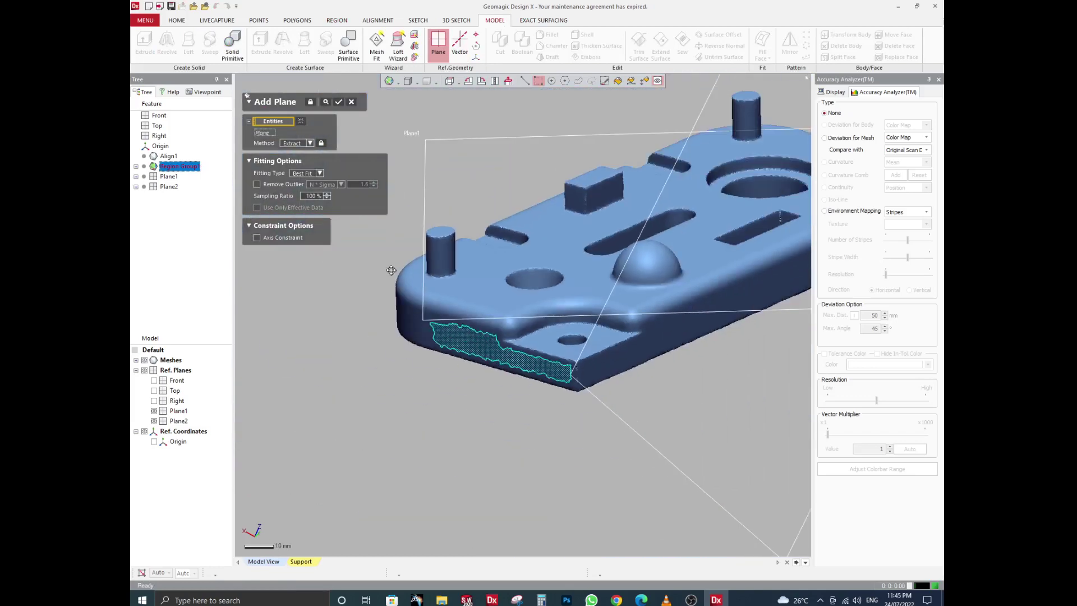
pyautogui.click(338, 103)
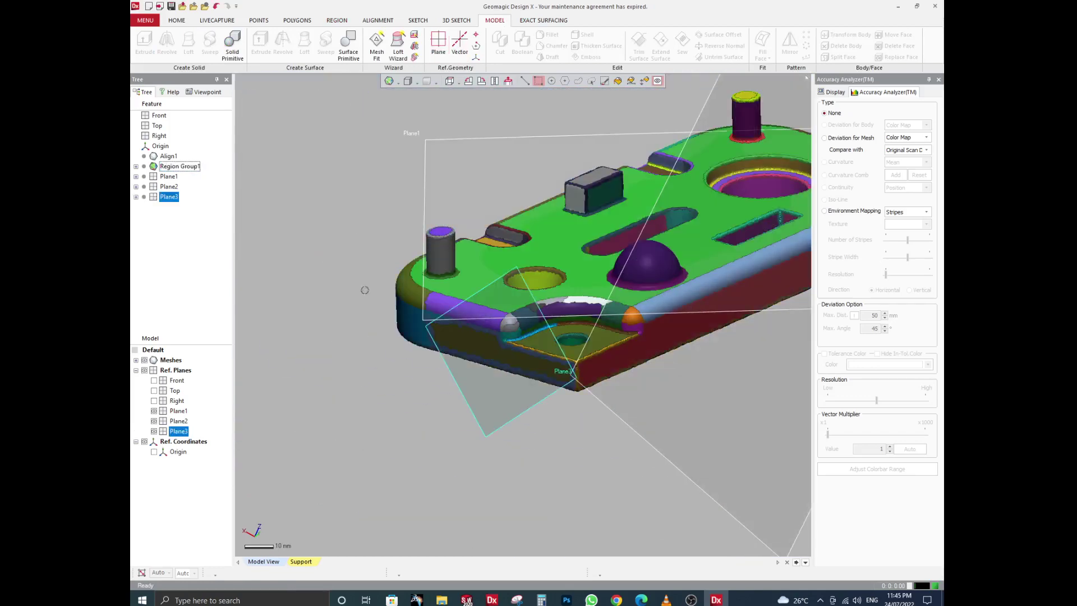
pyautogui.click(351, 388)
# Step: Start an Interactive Alignment of Align1, keeping the pre-alignment with the global origin, and advance to the 3-2-1 moving and target settings
pyautogui.moveTo(350, 388); pyautogui.dragTo(600, 329, button='right')
pyautogui.scroll(-3, 538, 364)
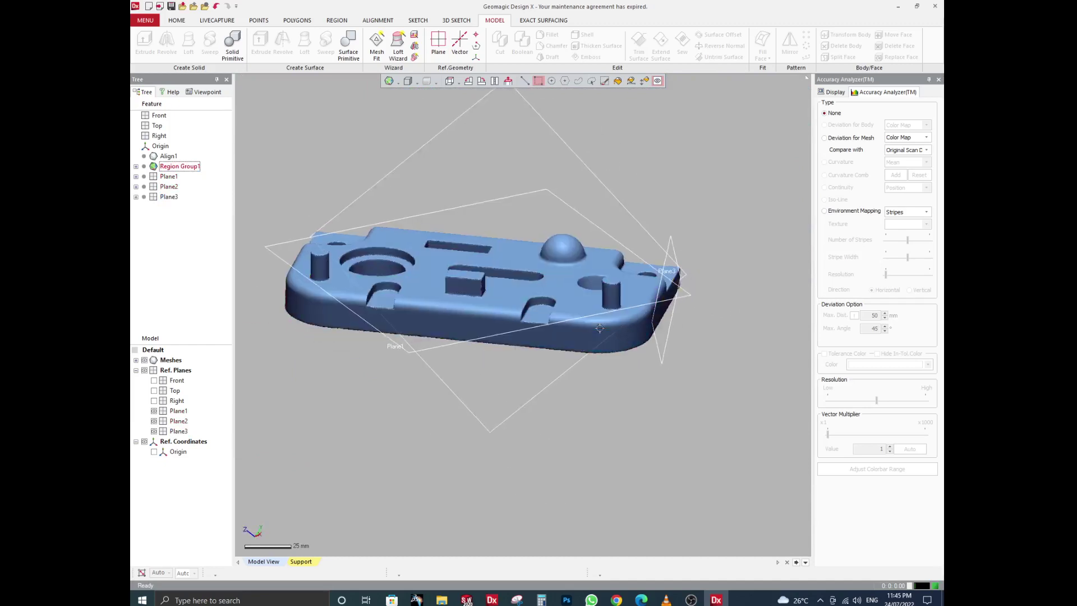
pyautogui.moveTo(693, 395); pyautogui.dragTo(524, 403, button='right')
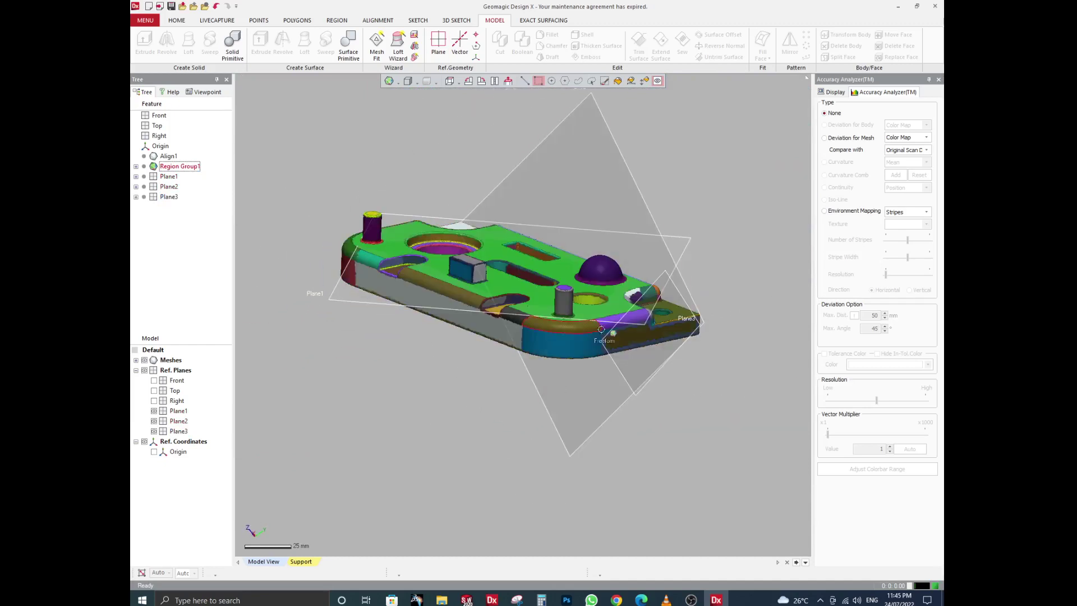
pyautogui.moveTo(600, 329); pyautogui.dragTo(477, 256, button='right')
pyautogui.scroll(3, 589, 309)
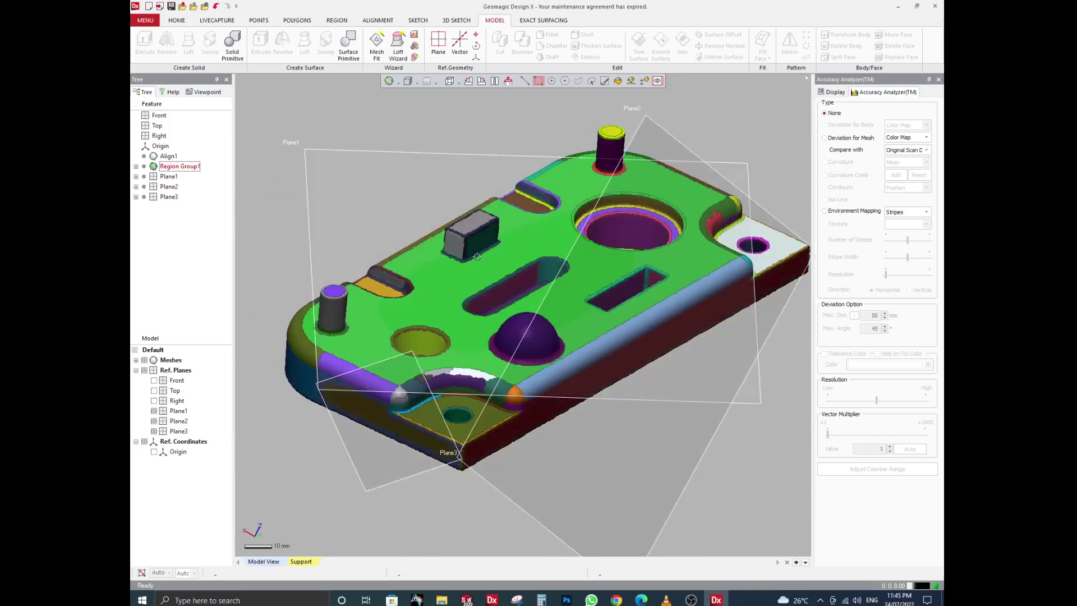
pyautogui.scroll(-3, 477, 256)
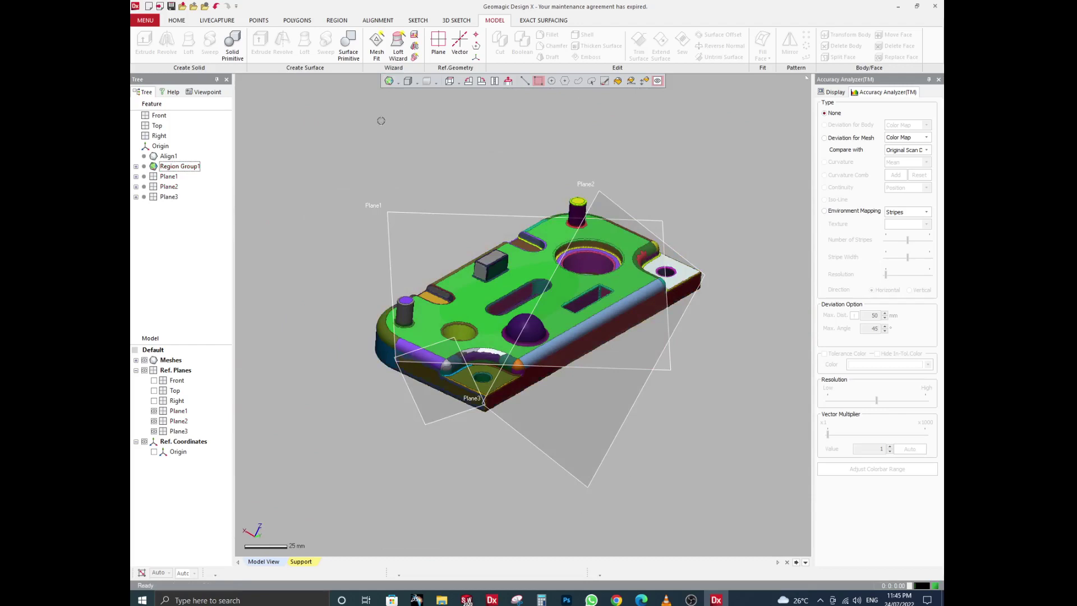
pyautogui.click(377, 21)
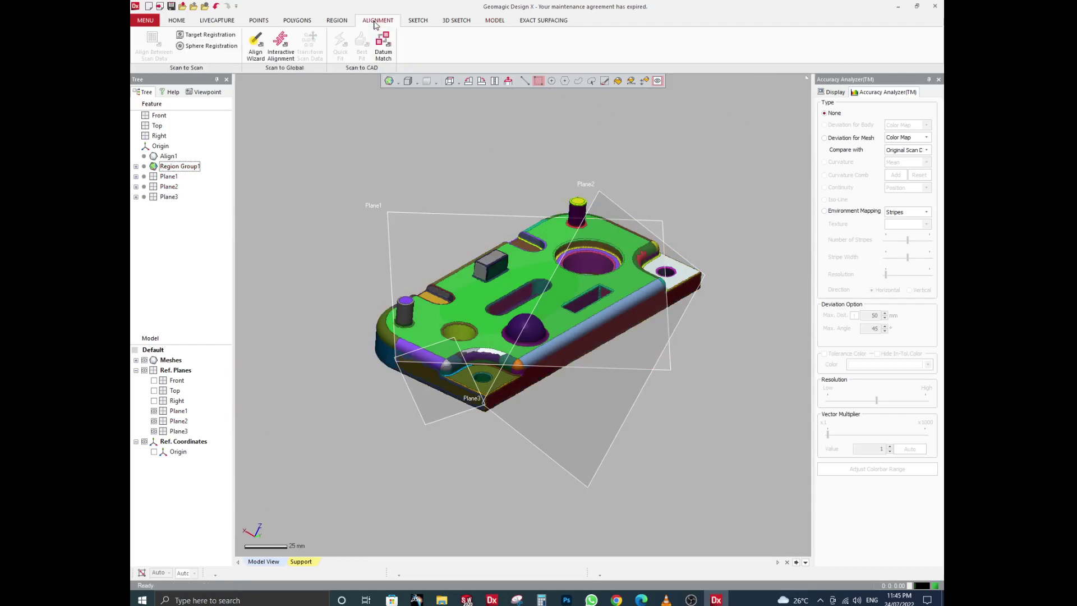
pyautogui.click(284, 46)
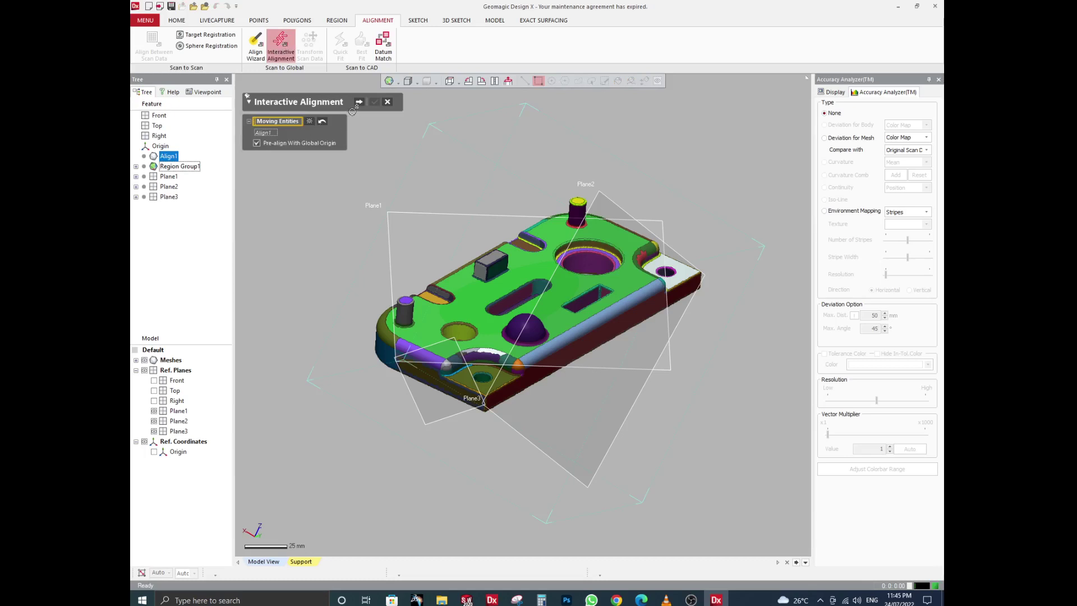
pyautogui.click(359, 103)
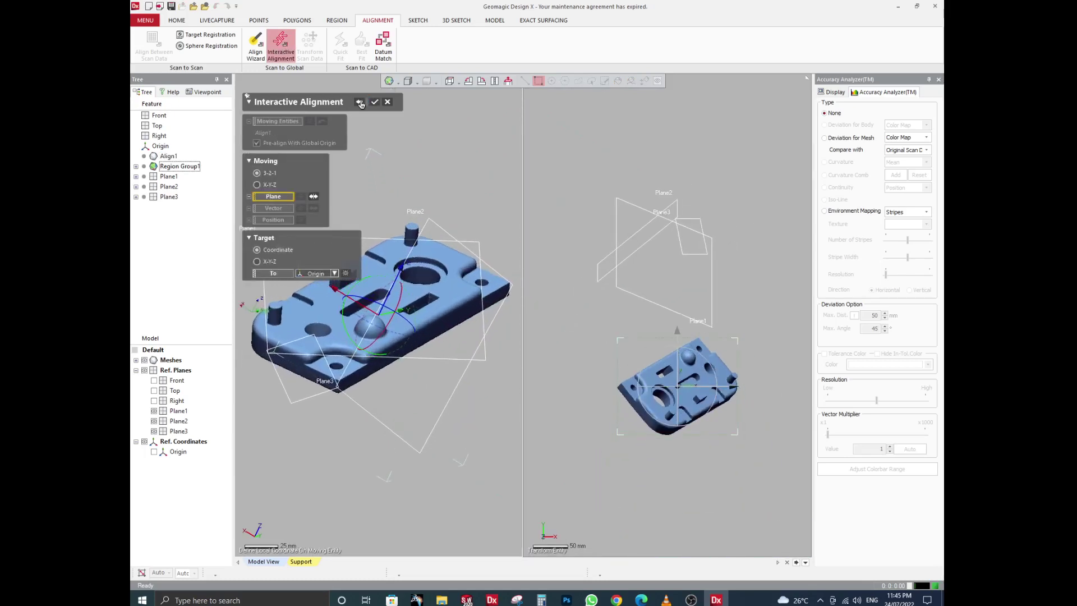
# Step: Assign Plane1 from the part's upper face as the plane reference of the 3-2-1 alignment
pyautogui.moveTo(343, 396)
pyautogui.mouseDown(button='right')
pyautogui.moveTo(434, 412)
pyautogui.moveTo(307, 437)
pyautogui.mouseUp(button='right')
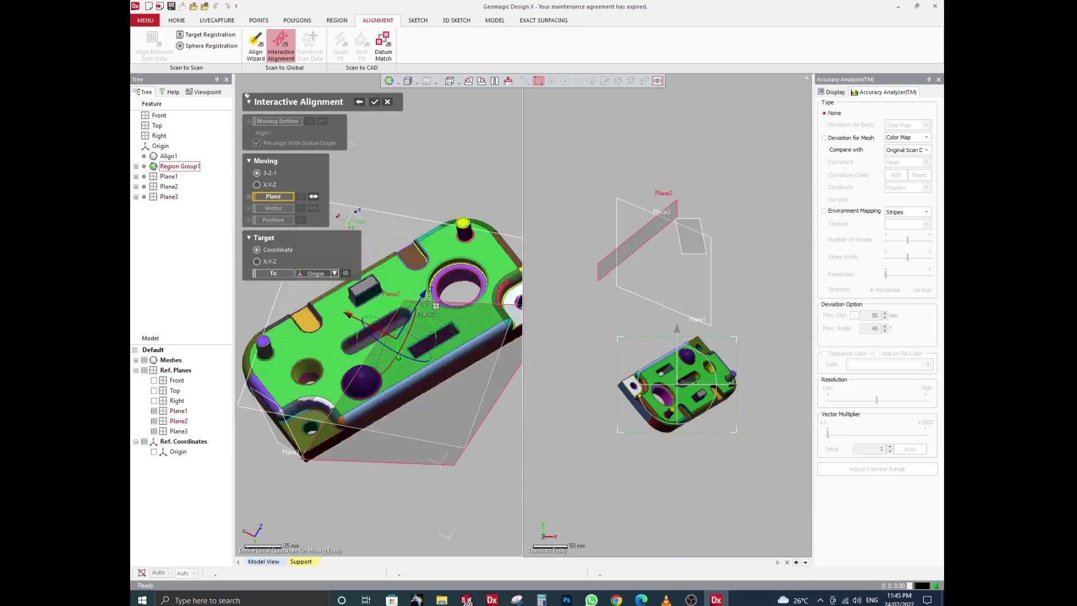
pyautogui.keyDown('ctrl'); pyautogui.moveTo(420, 242); pyautogui.dragTo(411, 282, button='right'); pyautogui.keyUp('ctrl')
pyautogui.keyDown('ctrl'); pyautogui.moveTo(678, 347); pyautogui.dragTo(697, 300, button='right'); pyautogui.keyUp('ctrl')
pyautogui.scroll(5, 677, 282)
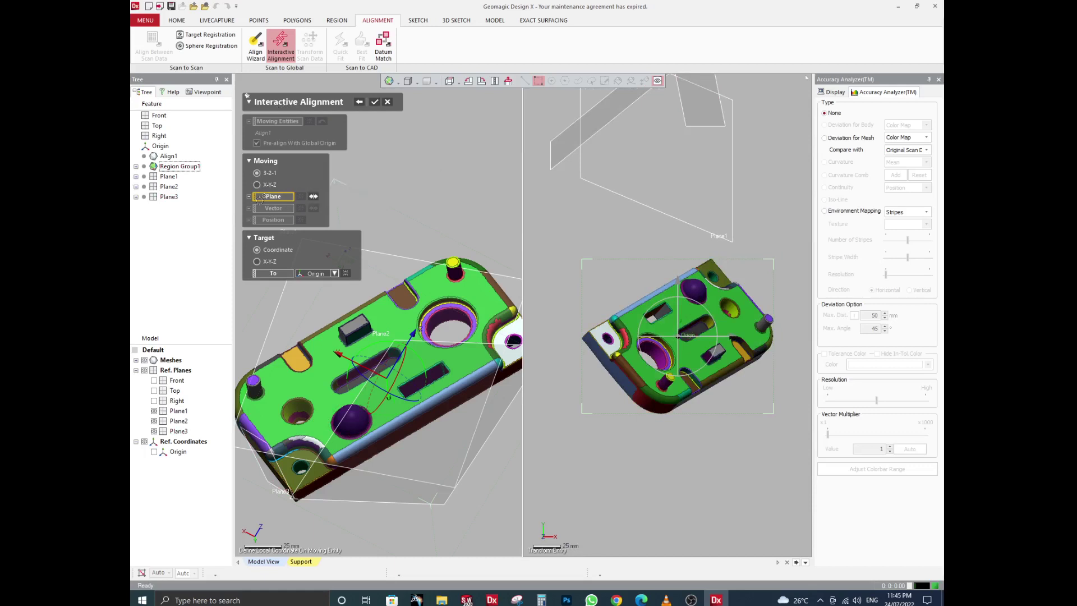
pyautogui.moveTo(375, 332); pyautogui.dragTo(389, 256, button='right')
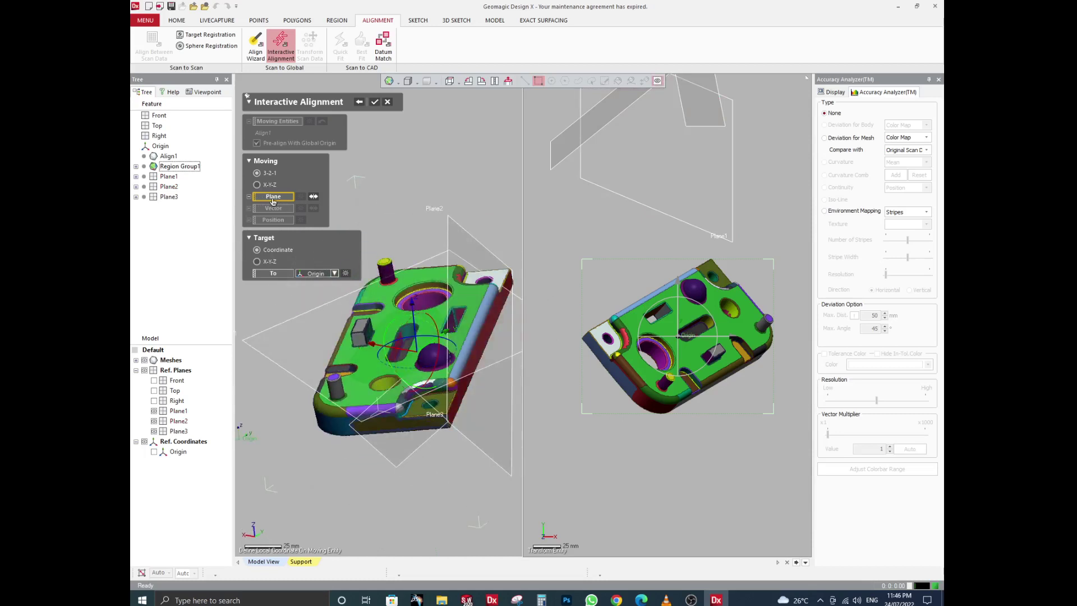
pyautogui.click(278, 341)
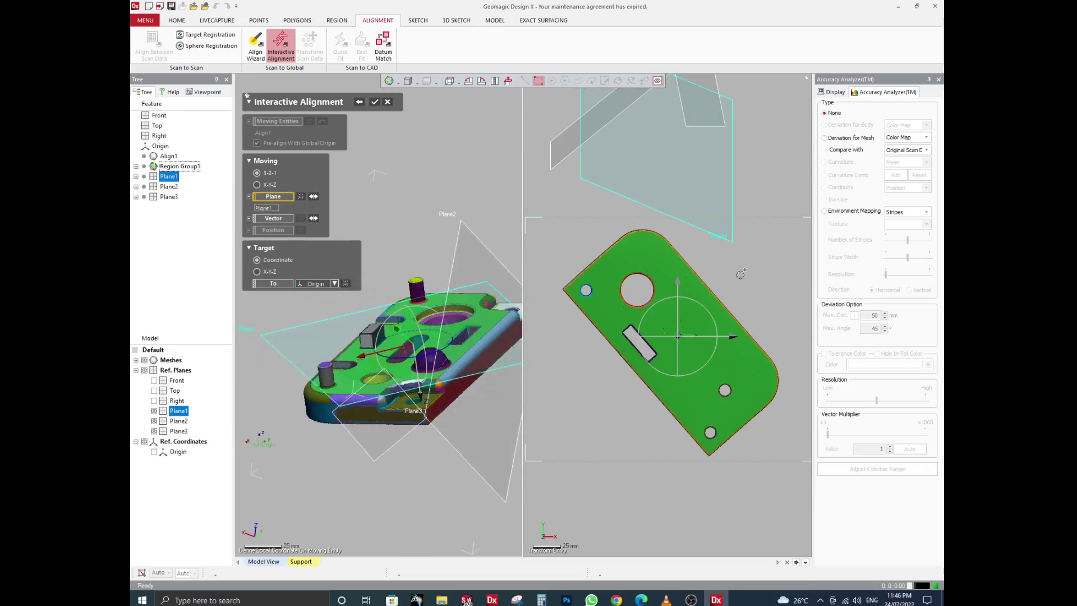
# Step: Assign Plane2 on the part's long side face as the vector reference of the 3-2-1 alignment
pyautogui.moveTo(412, 303)
pyautogui.mouseDown(button='right')
pyautogui.moveTo(381, 348)
pyautogui.moveTo(413, 319)
pyautogui.mouseUp(button='right')
pyautogui.scroll(2, 396, 331)
pyautogui.moveTo(339, 345); pyautogui.dragTo(369, 353, button='right')
pyautogui.click(266, 219)
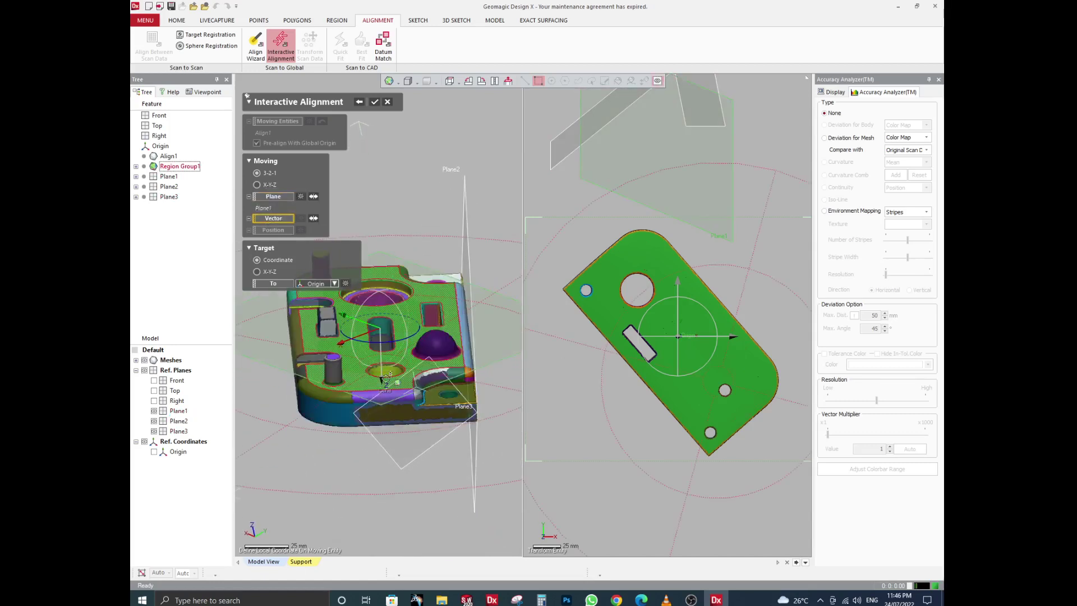
pyautogui.moveTo(390, 230); pyautogui.dragTo(418, 235, button='right')
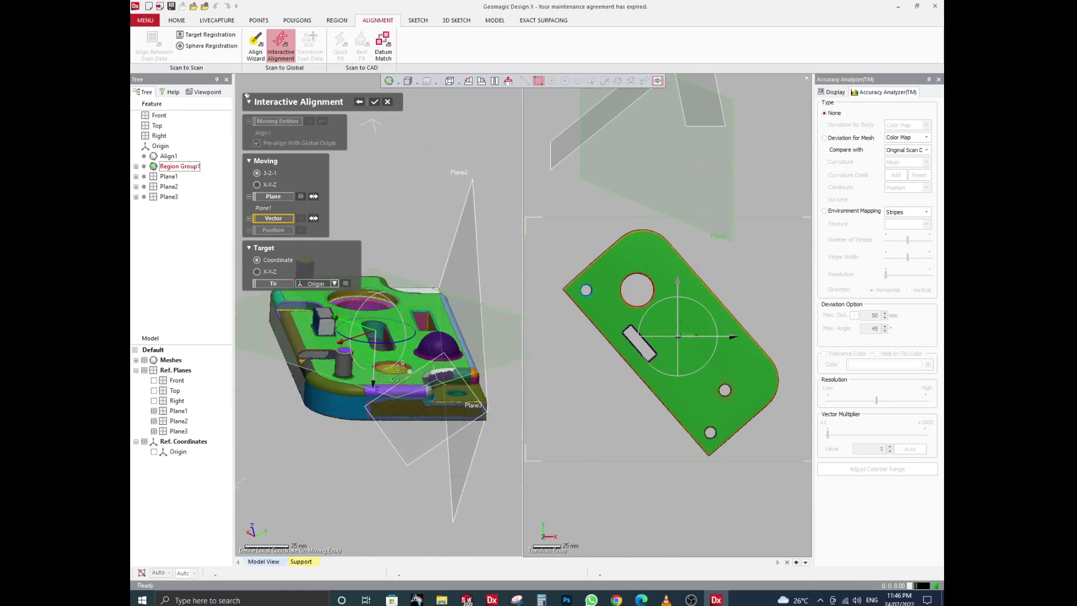
pyautogui.click(469, 221)
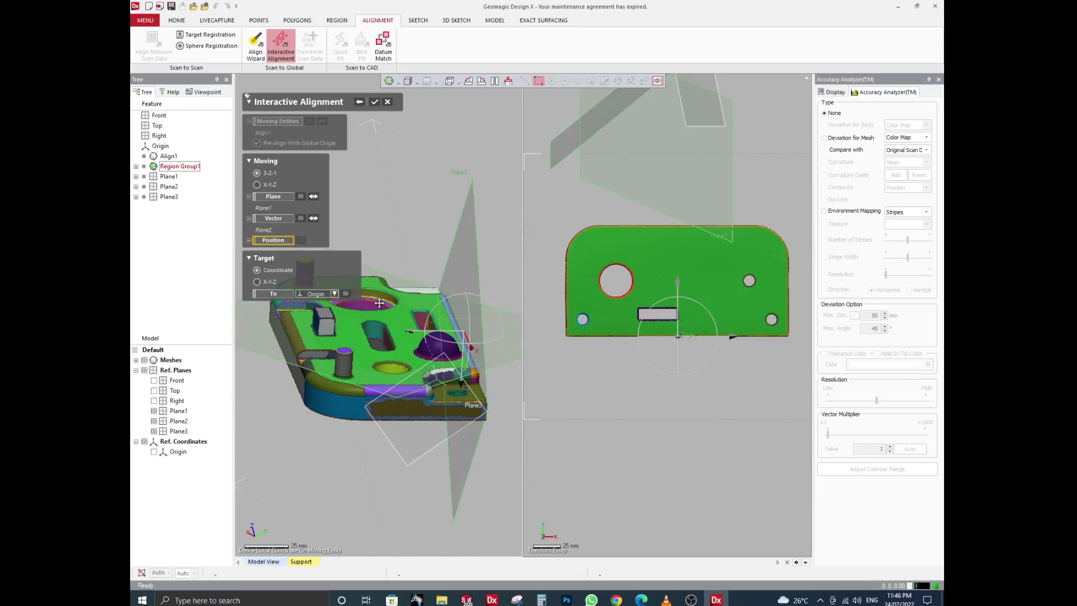
# Step: Assign Plane3 on the short end face as the position reference of the 3-2-1 alignment
pyautogui.moveTo(366, 418); pyautogui.dragTo(164, 366, button='right')
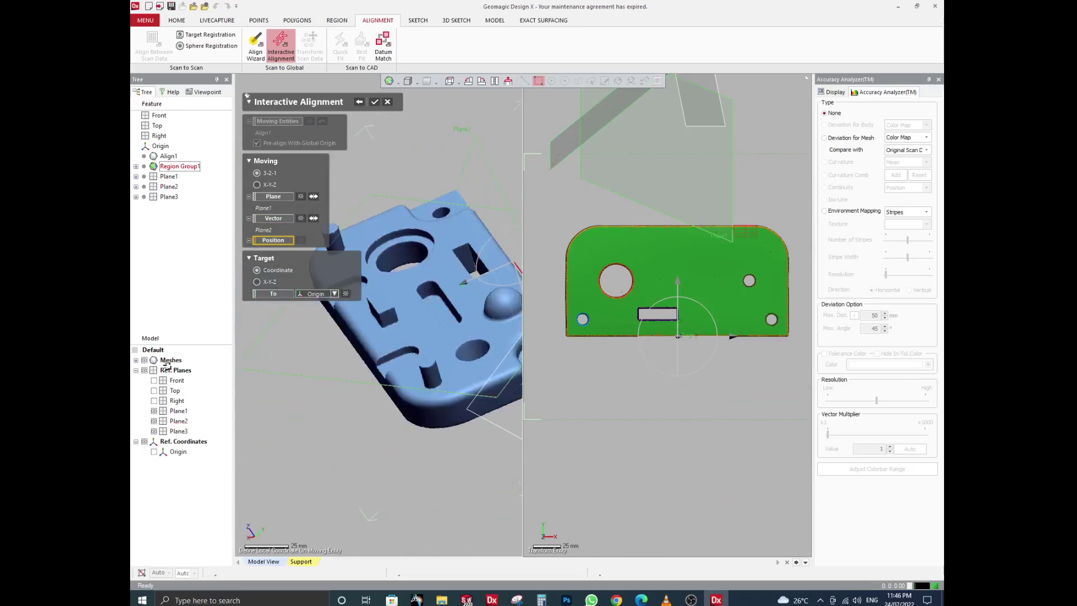
pyautogui.keyDown('ctrl'); pyautogui.moveTo(329, 384); pyautogui.dragTo(283, 365, button='right'); pyautogui.keyUp('ctrl')
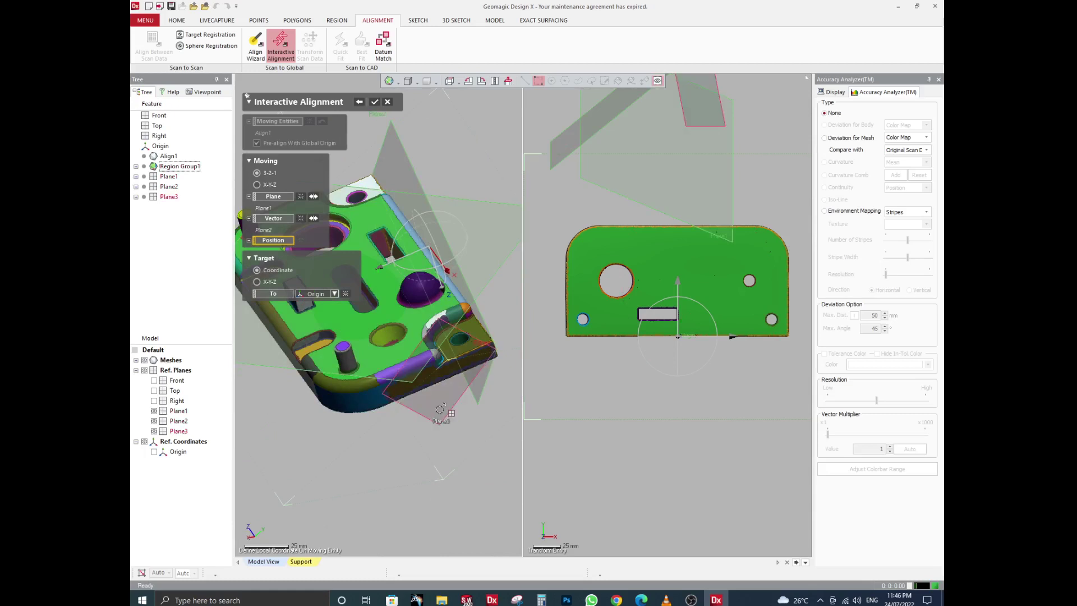
pyautogui.click(440, 409)
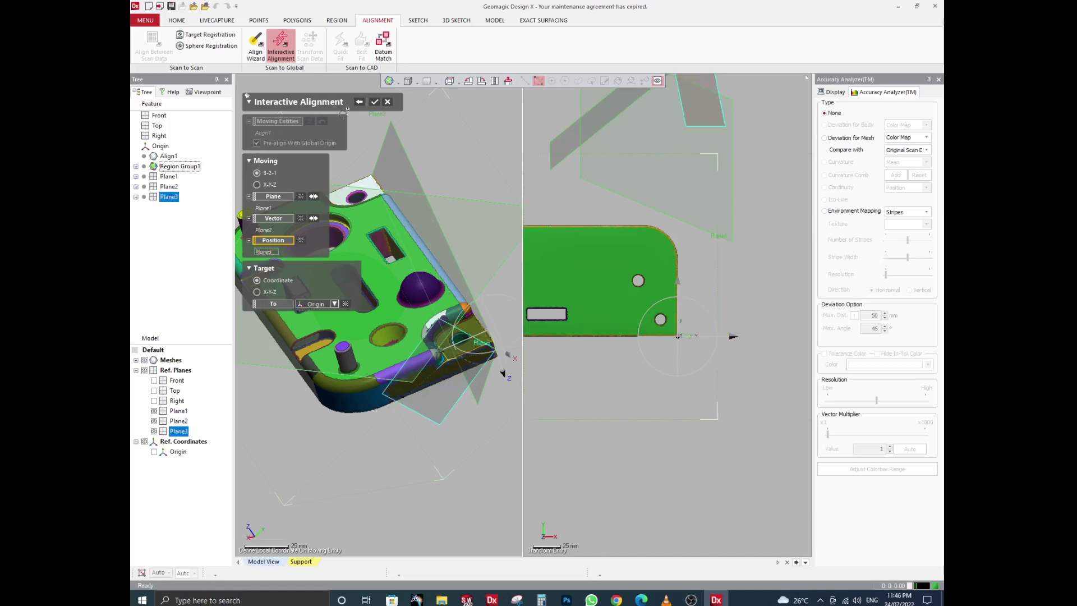
# Step: Check the part's placement in the aligned preview and accept the alignment to the Origin coordinate
pyautogui.keyDown('ctrl'); pyautogui.moveTo(598, 414); pyautogui.dragTo(681, 412, button='right'); pyautogui.keyUp('ctrl')
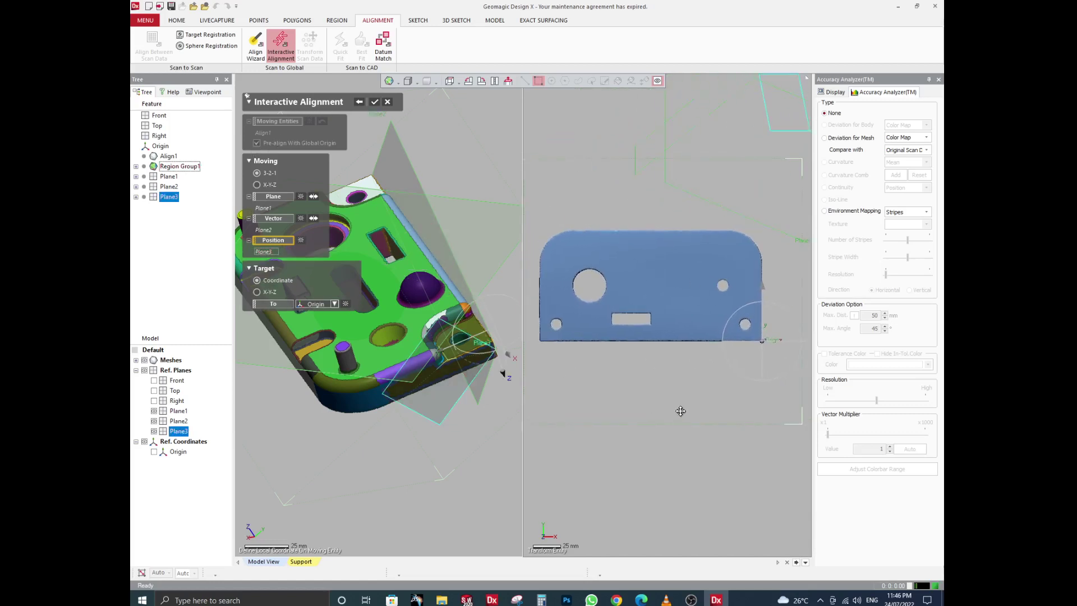
pyautogui.scroll(3, 653, 299)
pyautogui.scroll(1, 668, 316)
pyautogui.moveTo(684, 349)
pyautogui.mouseDown(button='middle')
pyautogui.moveTo(626, 353)
pyautogui.moveTo(685, 344)
pyautogui.mouseUp(button='middle')
pyautogui.scroll(-4, 646, 295)
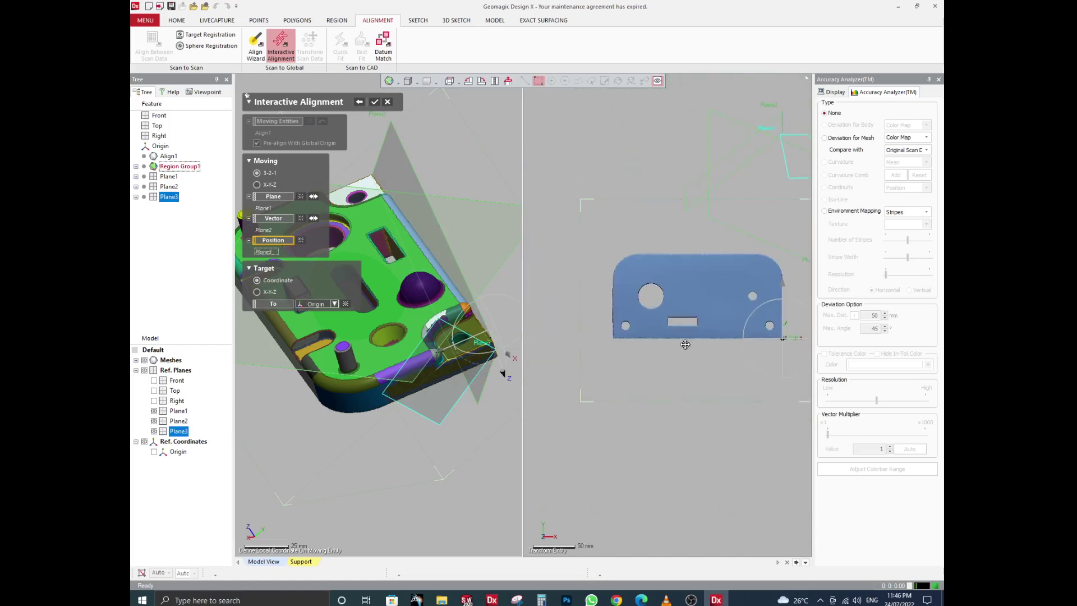
pyautogui.click(375, 103)
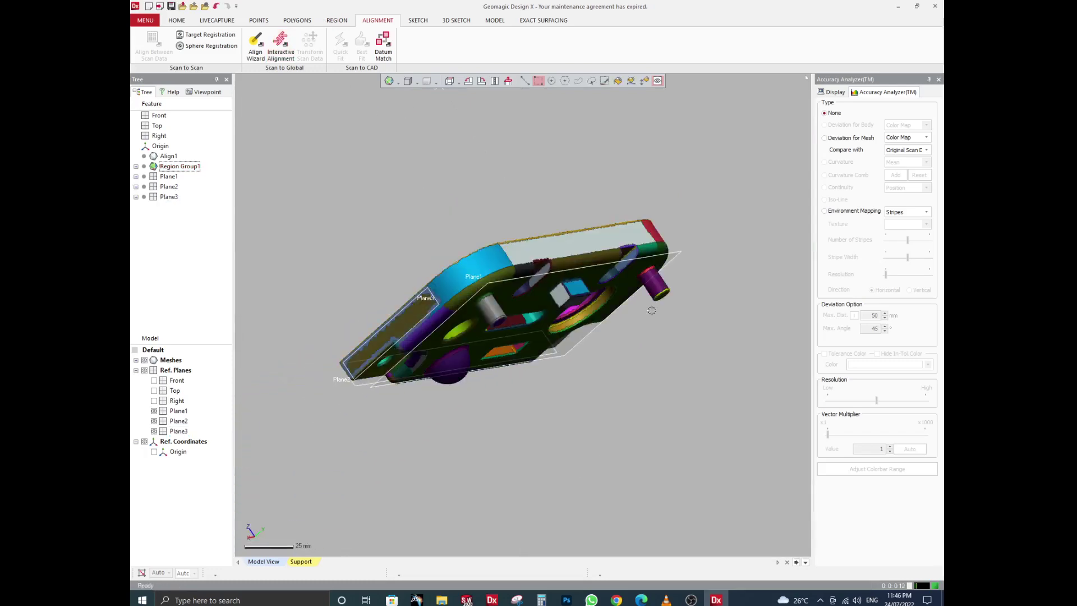
# Step: Hide Plane1, Plane2 and Plane3, and show the Front, Top and Right reference planes instead
pyautogui.moveTo(636, 308); pyautogui.dragTo(317, 273, button='right')
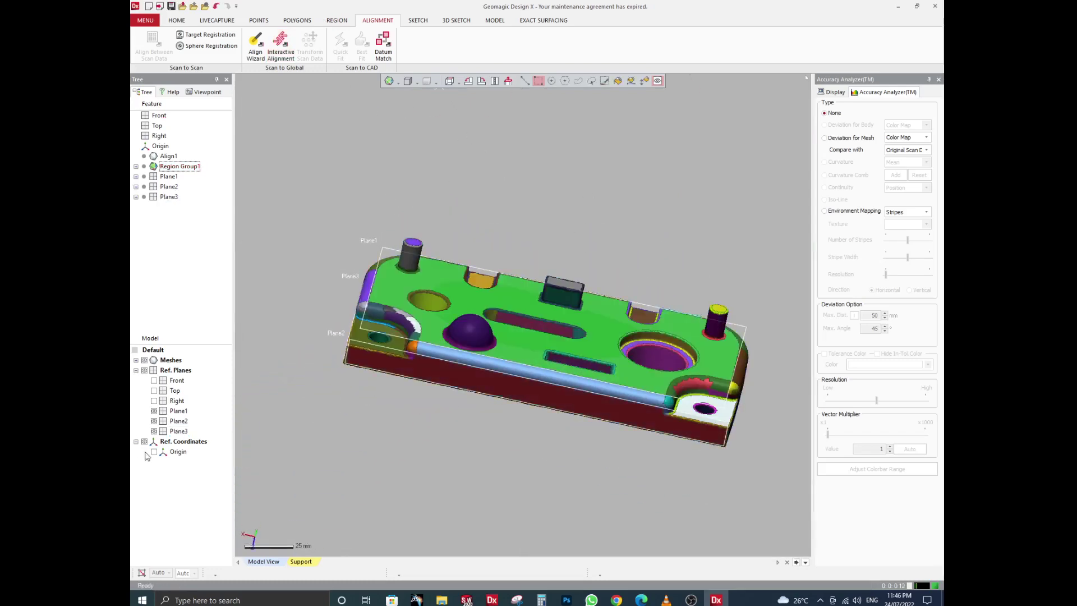
pyautogui.click(154, 431)
pyautogui.click(154, 421)
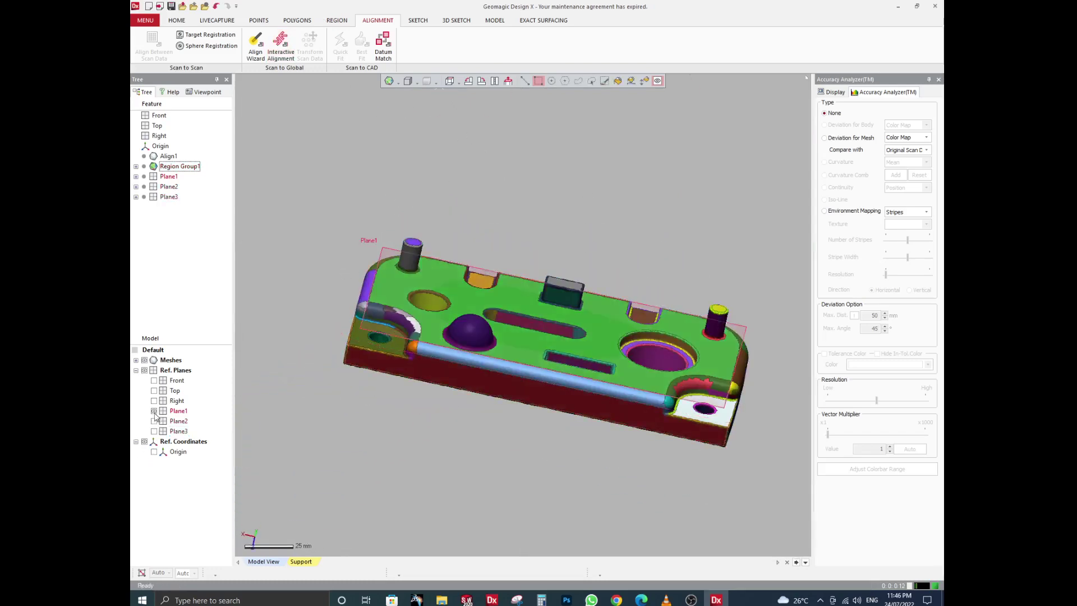
pyautogui.click(154, 410)
pyautogui.click(154, 401)
pyautogui.click(154, 391)
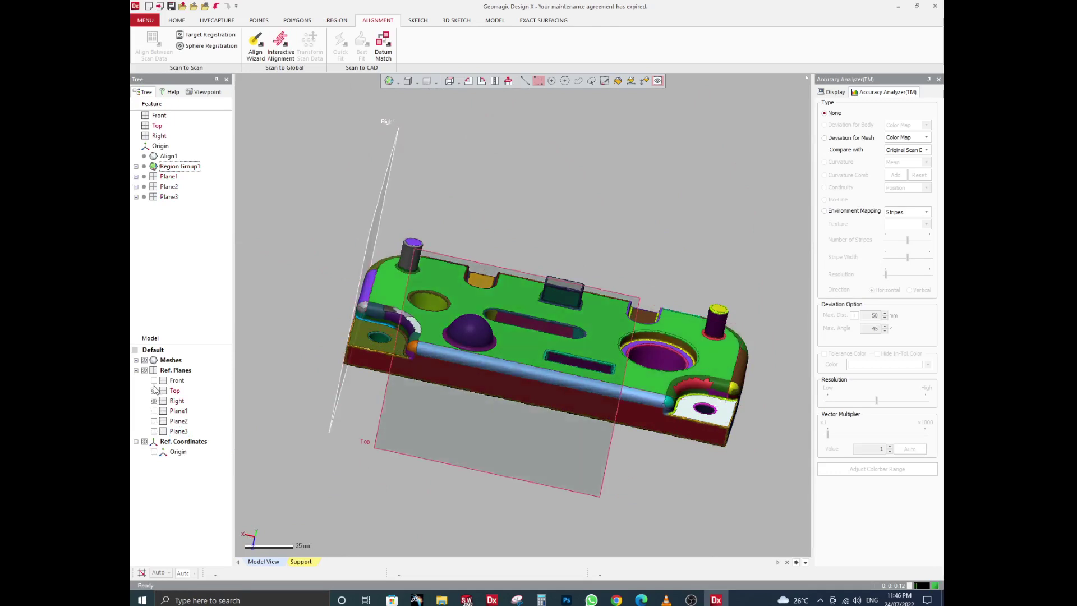
pyautogui.click(153, 381)
# Step: Inspect how the aligned part sits against the Front, Top and Right planes in the standard front and back views
pyautogui.moveTo(273, 395); pyautogui.dragTo(517, 339, button='right')
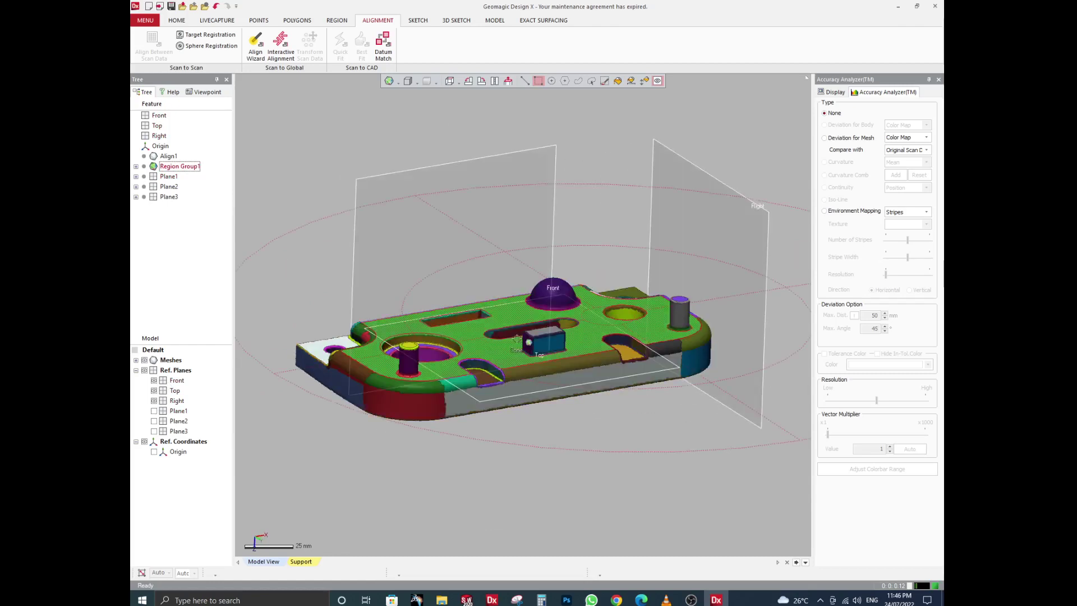
pyautogui.moveTo(595, 308)
pyautogui.mouseDown(button='right')
pyautogui.moveTo(617, 263)
pyautogui.moveTo(558, 314)
pyautogui.mouseUp(button='right')
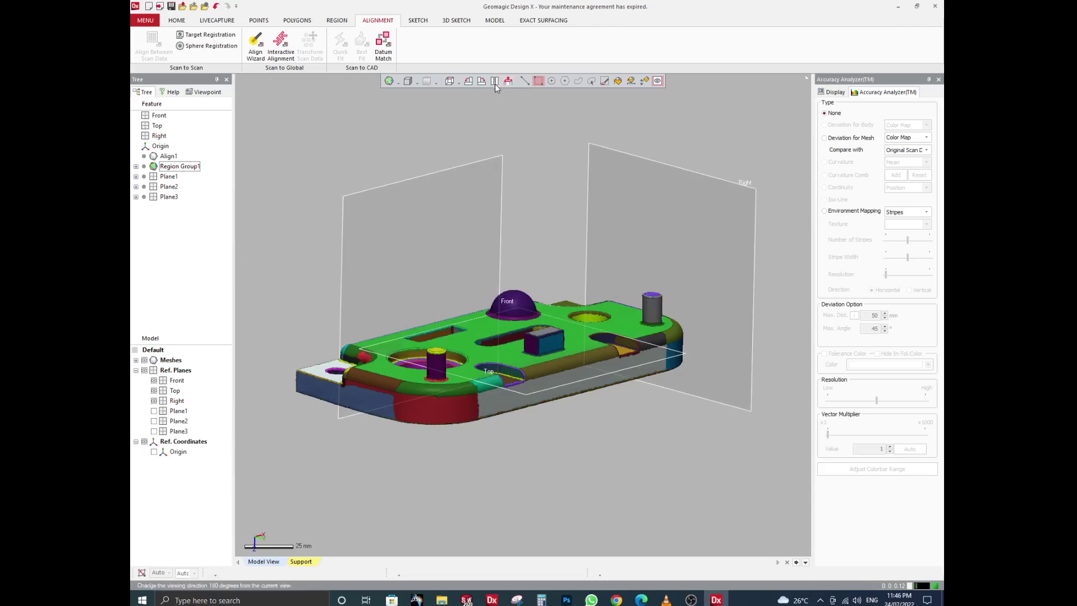
pyautogui.click(459, 83)
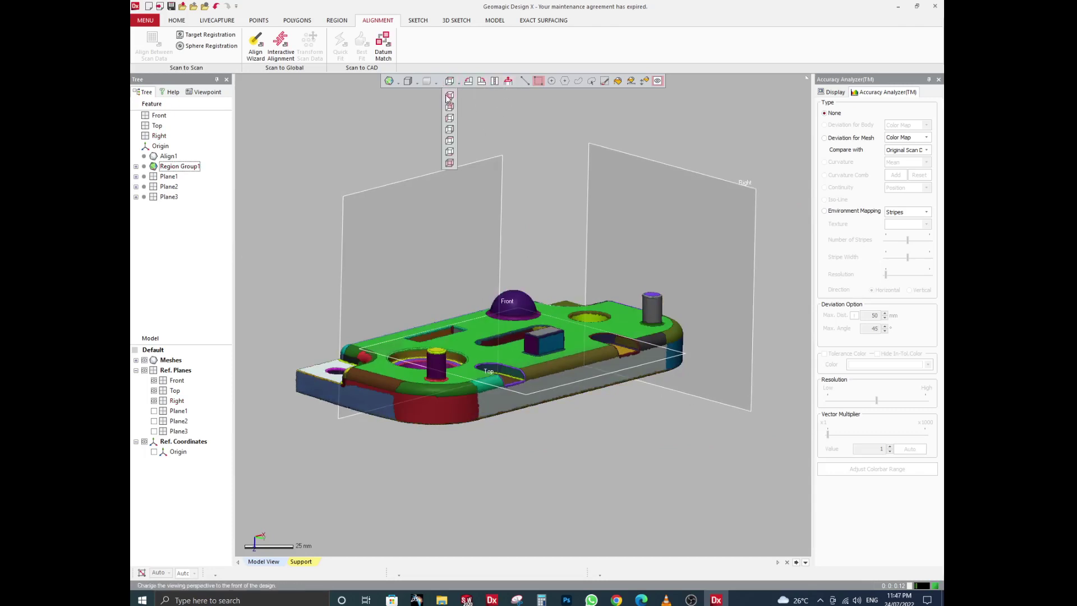
pyautogui.click(449, 96)
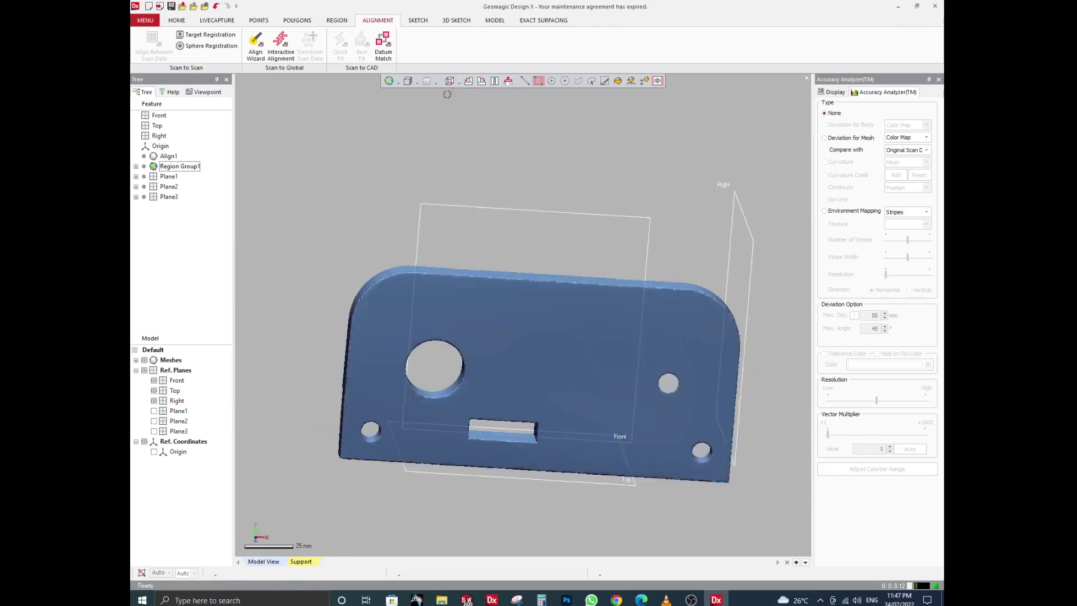
pyautogui.click(459, 83)
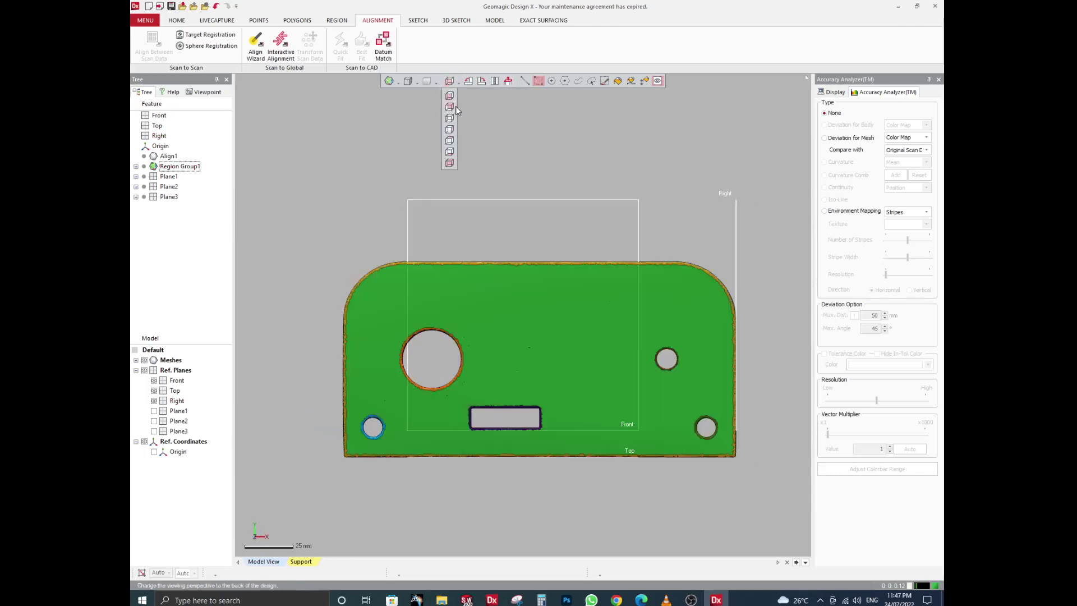
pyautogui.click(450, 108)
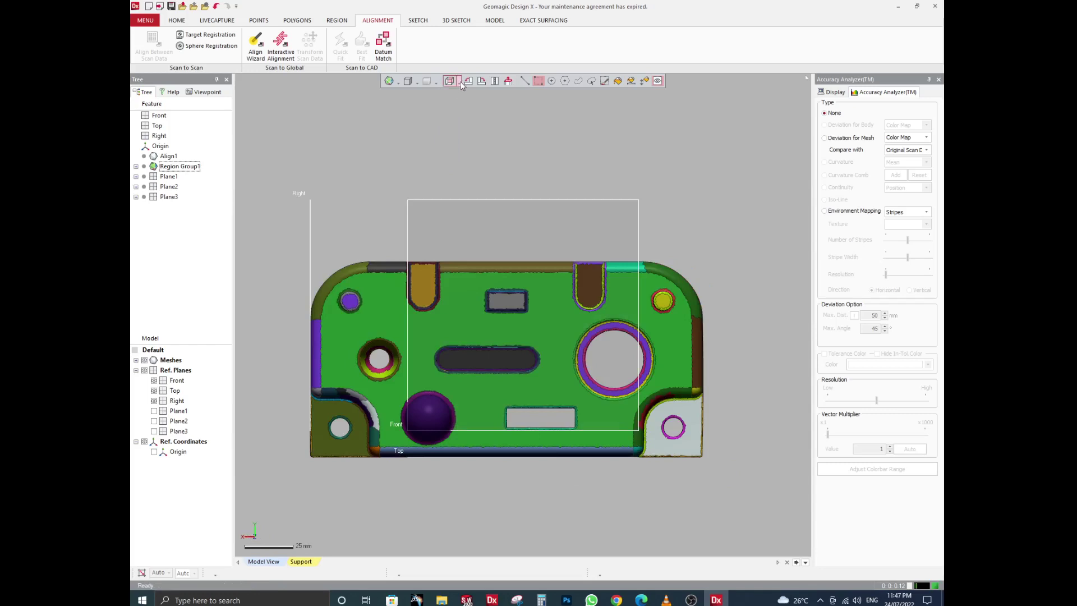
# Step: Examine the part's faces against the reference planes in the standard left and top views
pyautogui.click(459, 83)
pyautogui.click(447, 119)
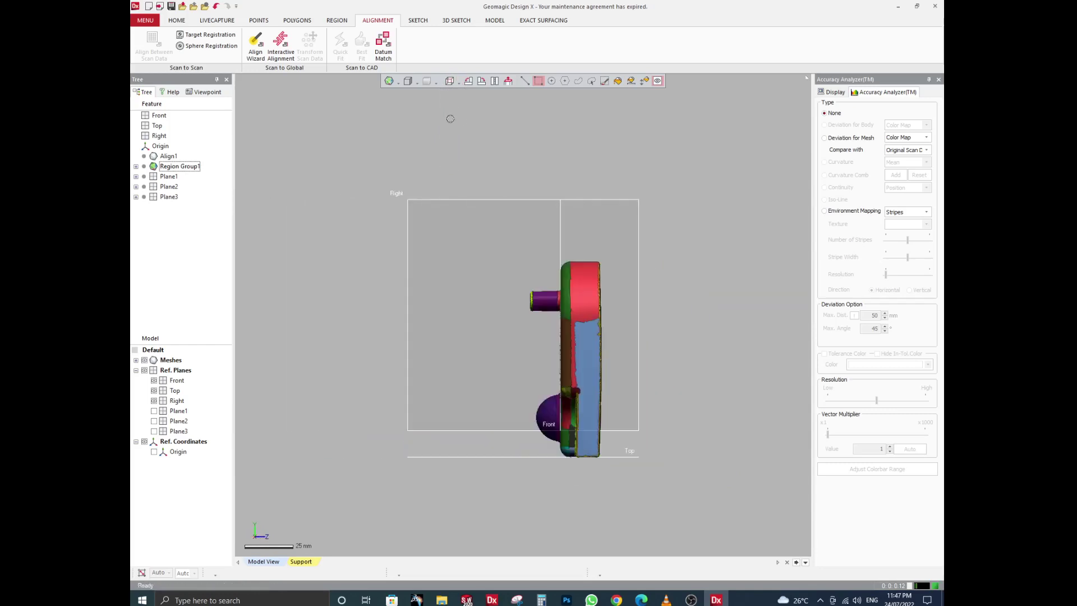
pyautogui.scroll(2, 643, 403)
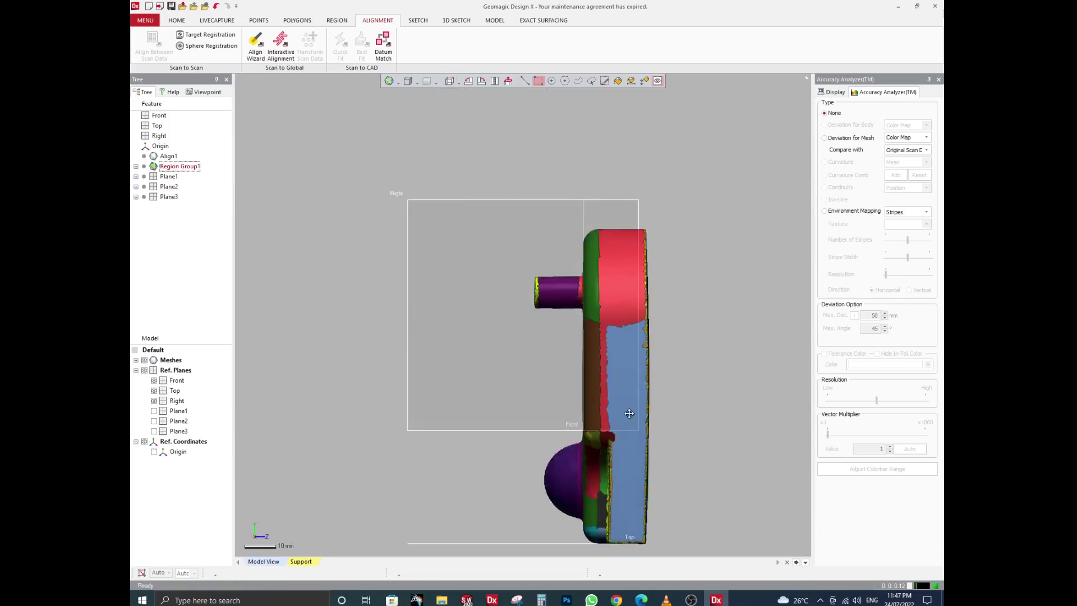
pyautogui.keyDown('ctrl'); pyautogui.moveTo(630, 413); pyautogui.dragTo(584, 345, button='right'); pyautogui.keyUp('ctrl')
pyautogui.scroll(-1, 570, 321)
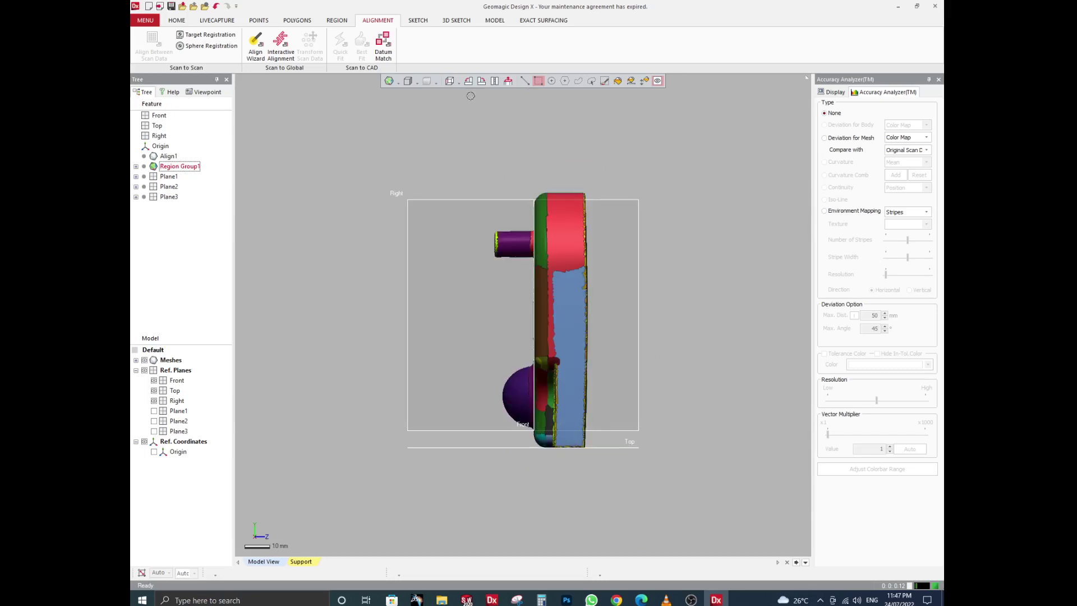
pyautogui.click(459, 82)
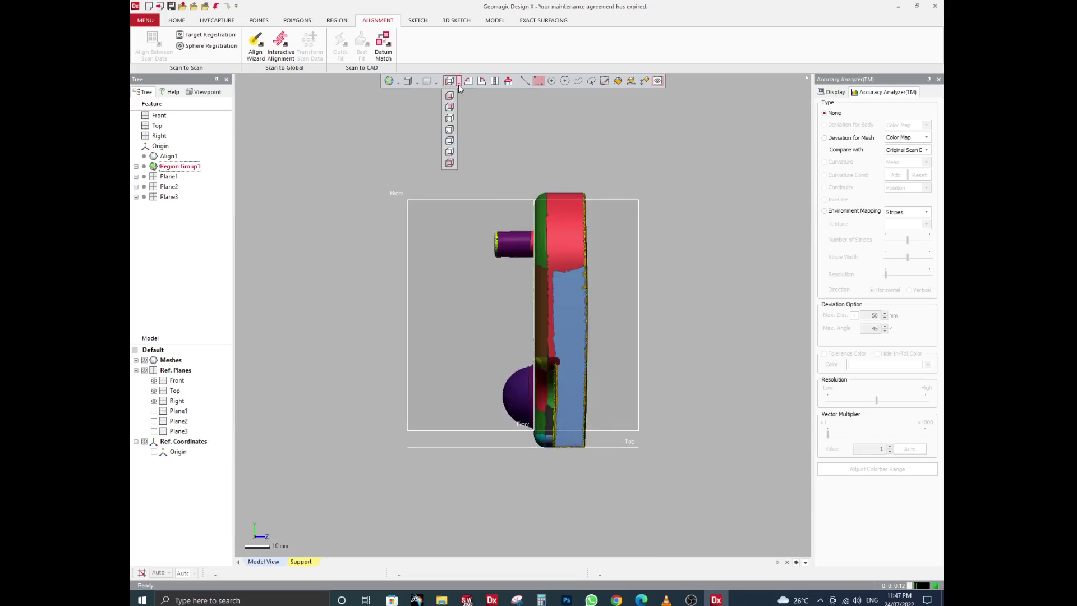
pyautogui.click(449, 141)
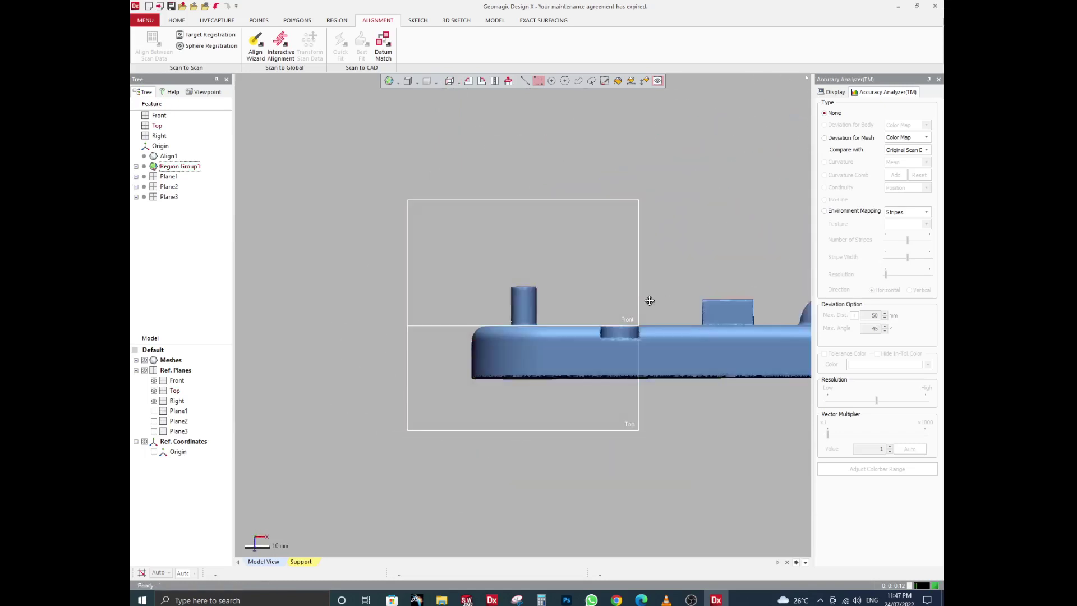
pyautogui.moveTo(427, 290); pyautogui.dragTo(524, 285, button='middle')
pyautogui.scroll(-5, 525, 278)
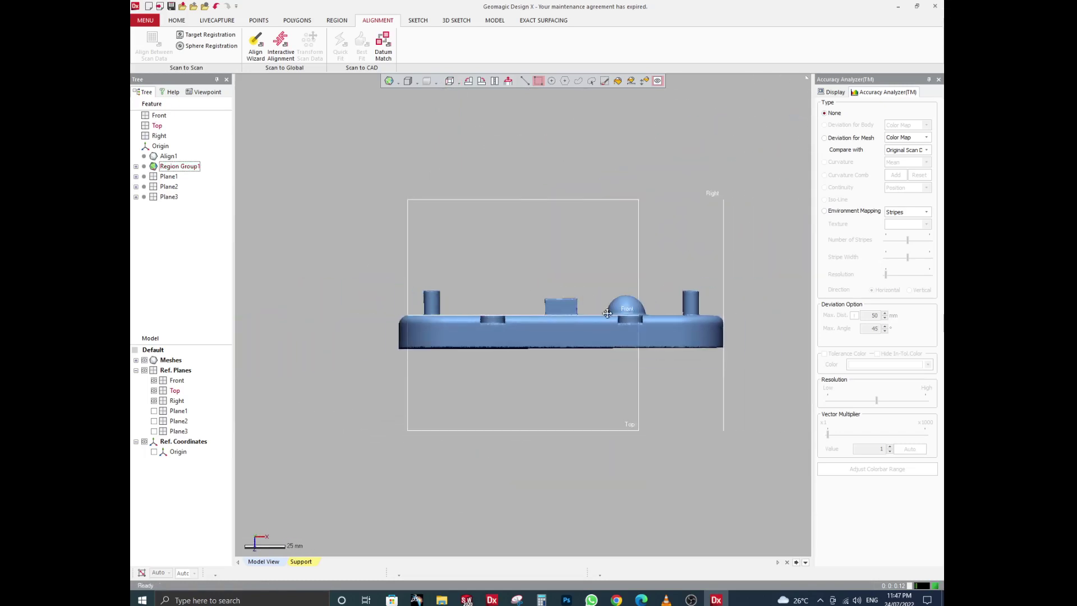
# Step: Examine the aligned part against the Front, Top and Right planes from the front and at an oblique angle
pyautogui.scroll(4, 606, 317)
pyautogui.moveTo(605, 320); pyautogui.dragTo(496, 291, button='middle')
pyautogui.scroll(-2, 498, 291)
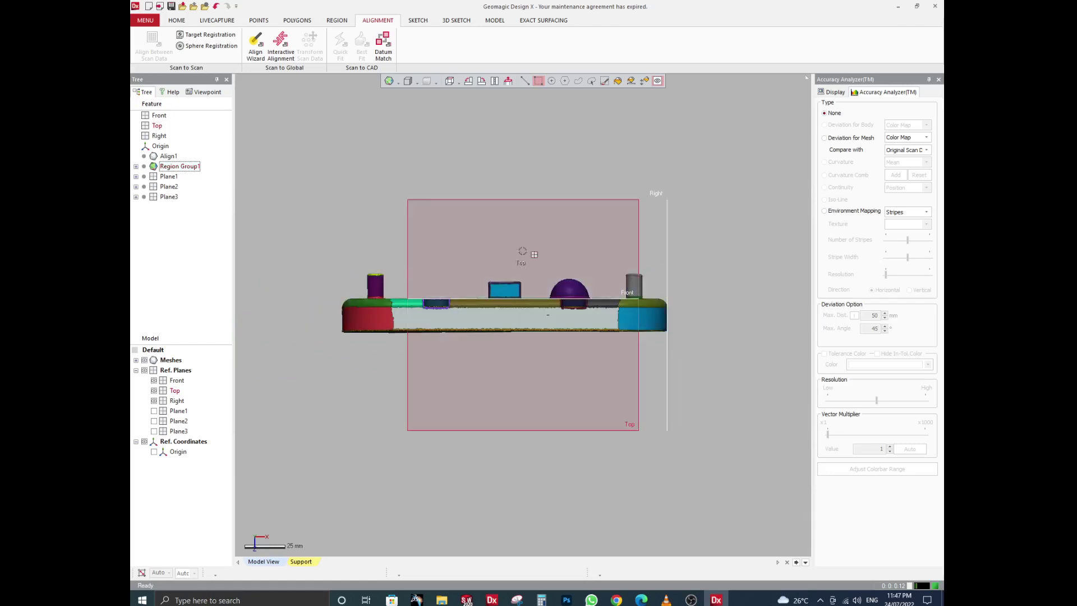
pyautogui.scroll(2, 501, 361)
pyautogui.moveTo(500, 361); pyautogui.dragTo(582, 404, button='right')
pyautogui.scroll(-2, 624, 268)
pyautogui.moveTo(624, 268); pyautogui.dragTo(586, 324, button='middle')
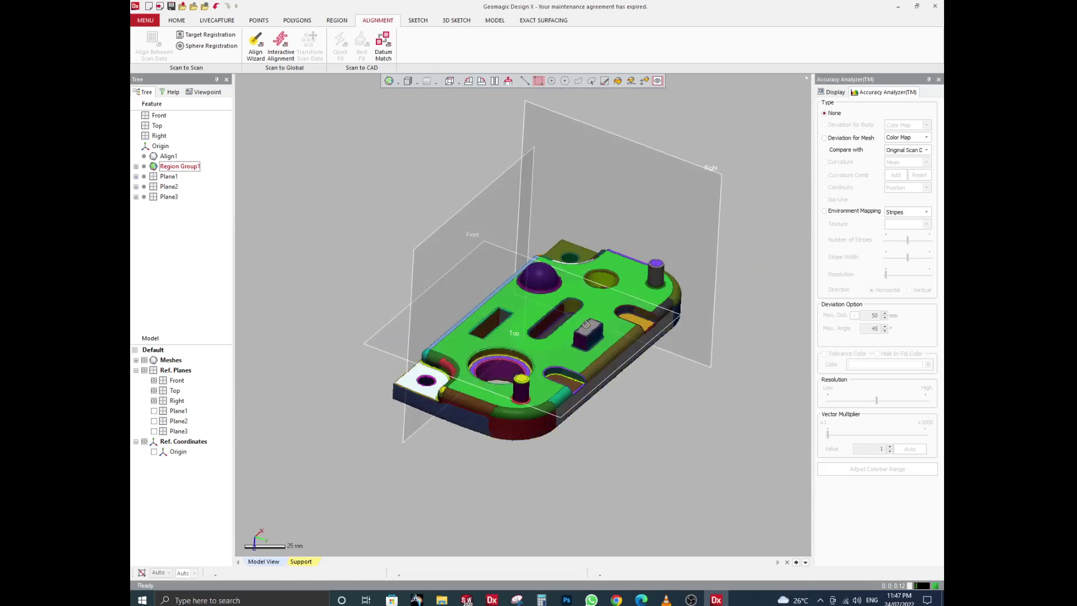
# Step: Start a new model without saving the current one and import the Align2 scan from the Scan_Data folder
pyautogui.click(145, 21)
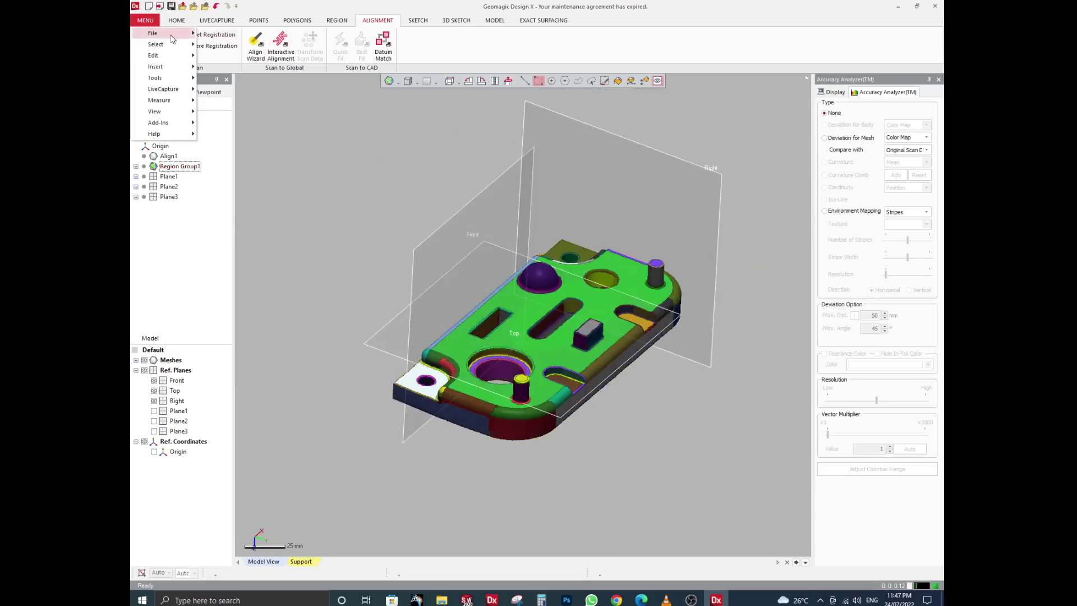
pyautogui.moveTo(157, 32)
pyautogui.click(242, 44)
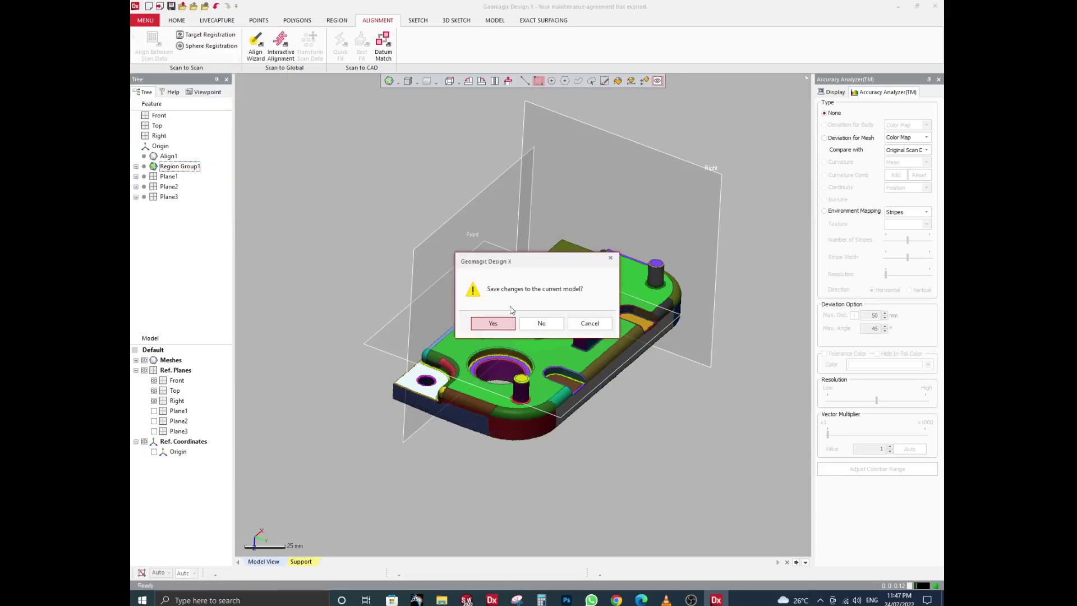
pyautogui.click(553, 325)
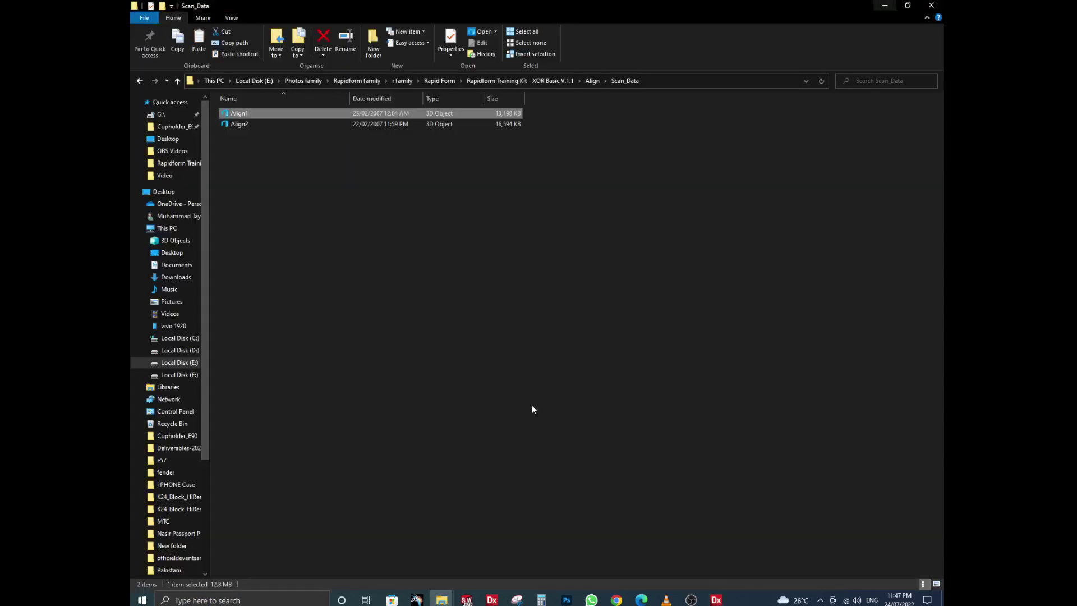
pyautogui.click(294, 185)
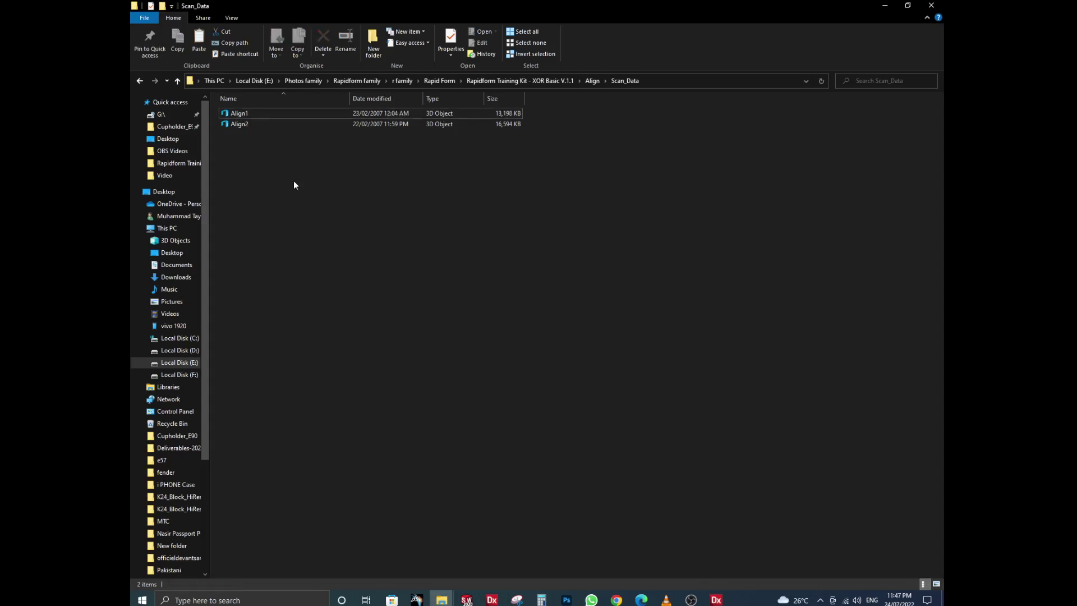
pyautogui.moveTo(236, 124); pyautogui.dragTo(539, 243)
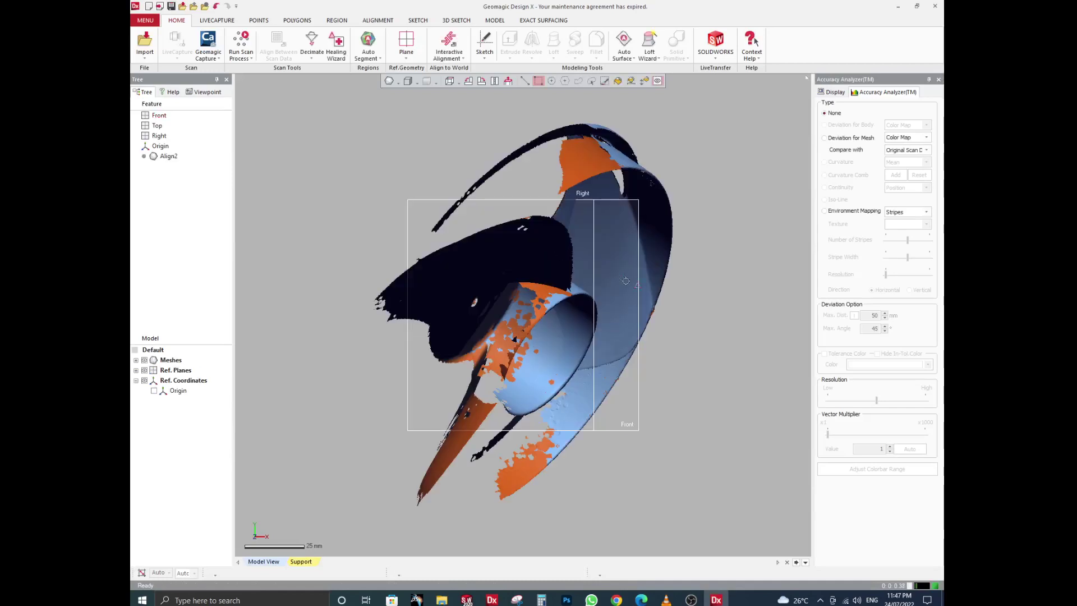
# Step: Examine the imported fan scan's orientation relative to the default reference planes in several standard views
pyautogui.moveTo(626, 280); pyautogui.dragTo(372, 301, button='right')
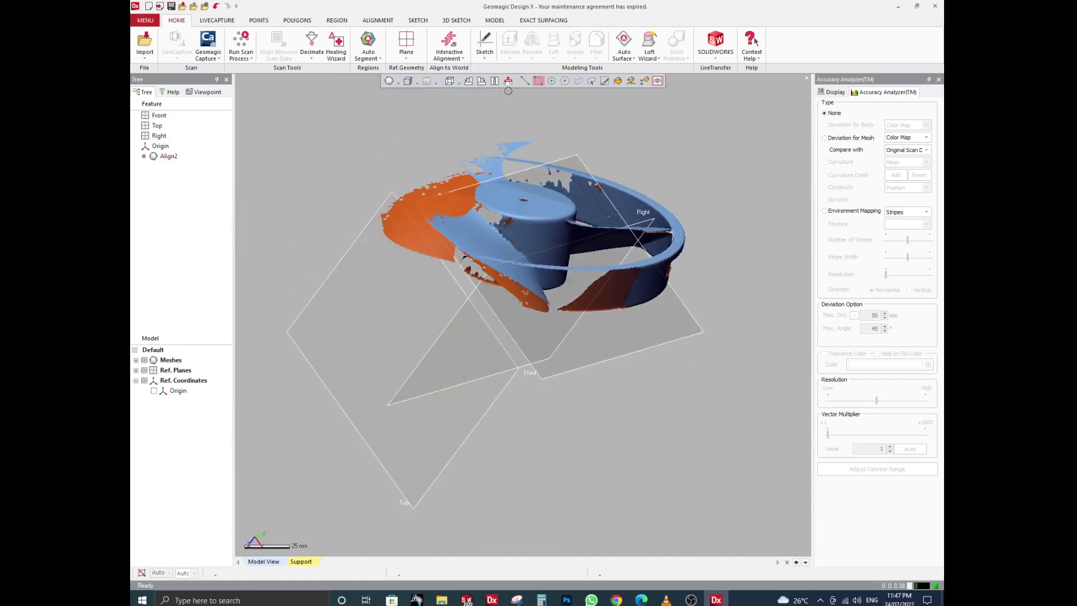
pyautogui.click(449, 81)
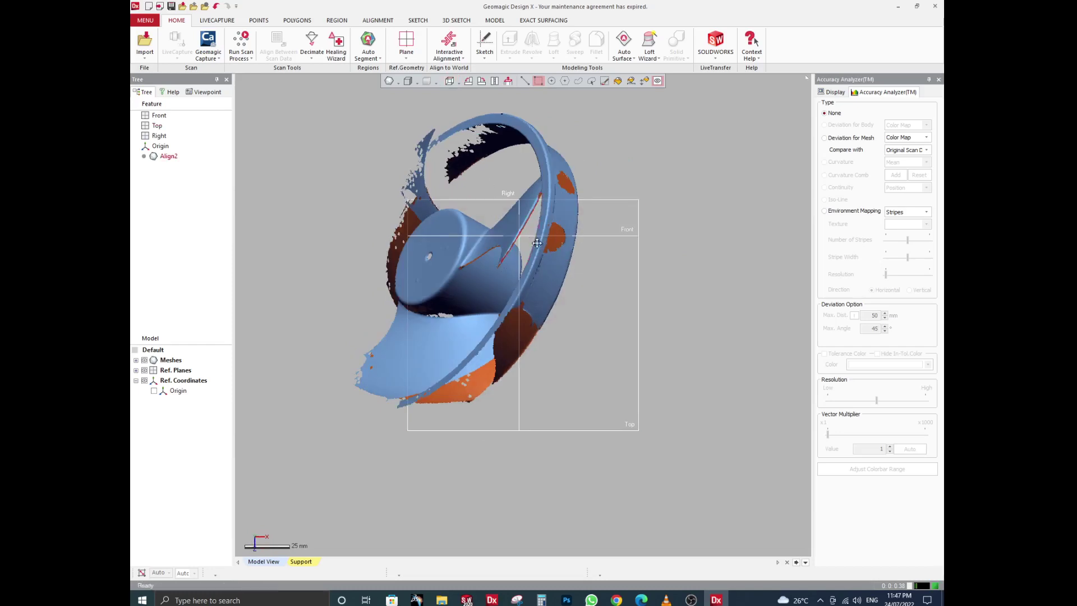
pyautogui.moveTo(539, 231); pyautogui.dragTo(470, 161, button='right')
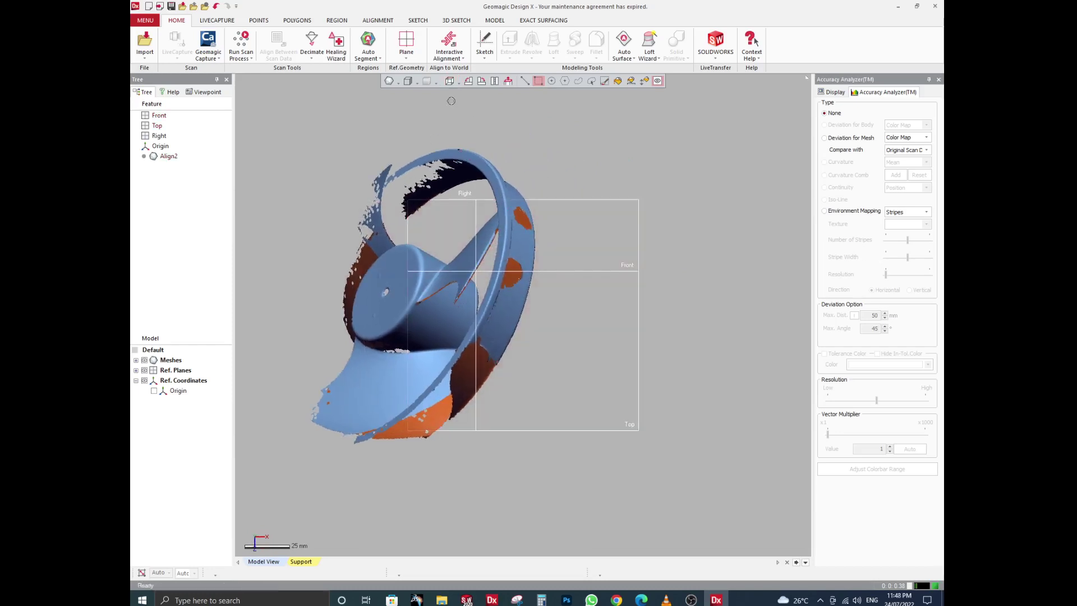
pyautogui.click(459, 83)
pyautogui.click(449, 118)
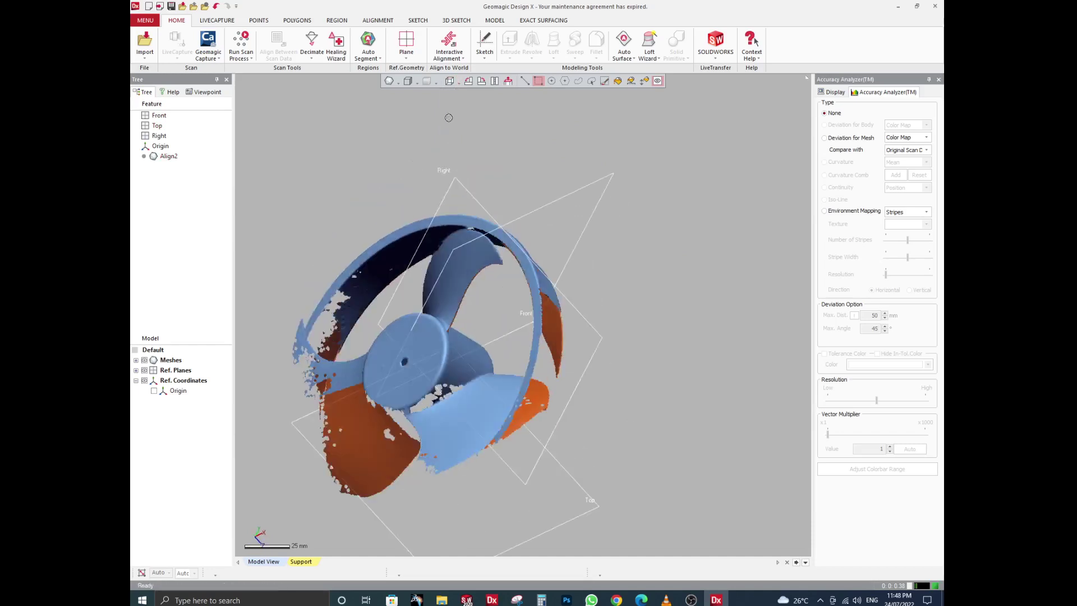
pyautogui.click(450, 80)
pyautogui.click(459, 81)
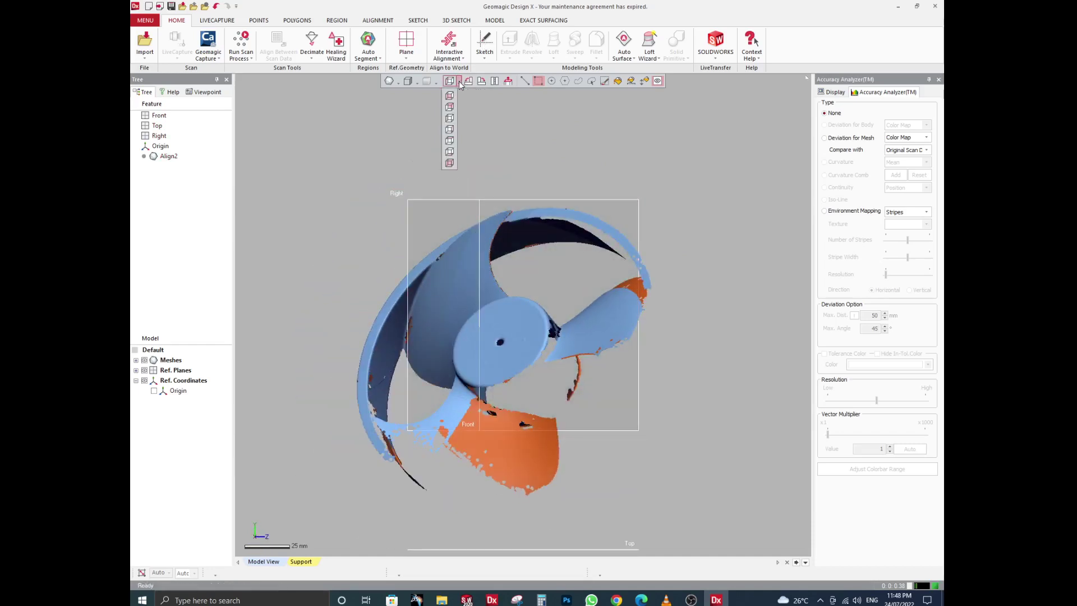
pyautogui.click(449, 163)
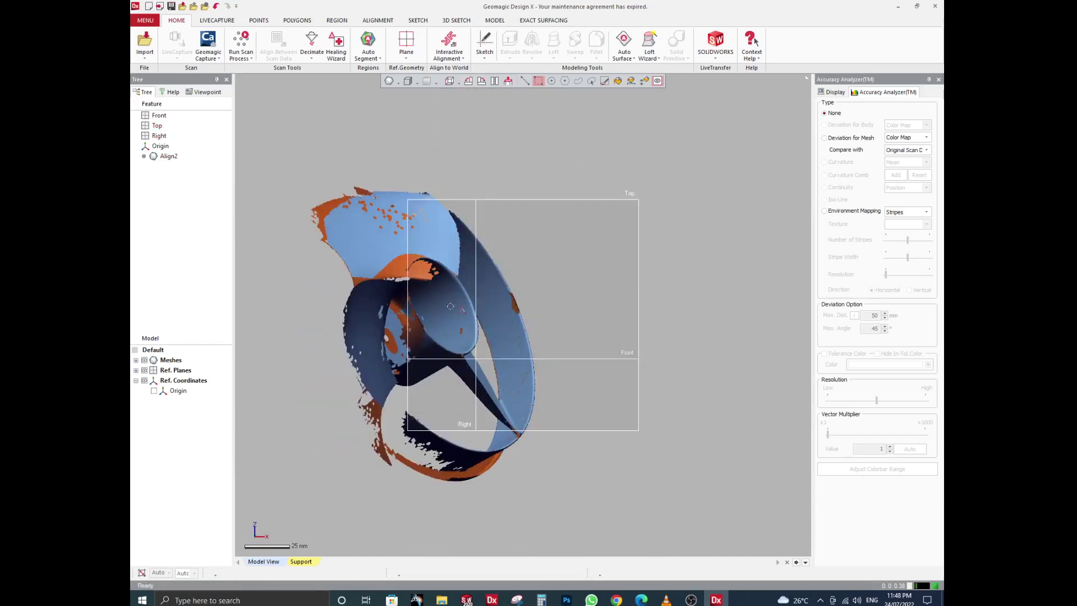
pyautogui.moveTo(450, 306); pyautogui.dragTo(583, 271, button='right')
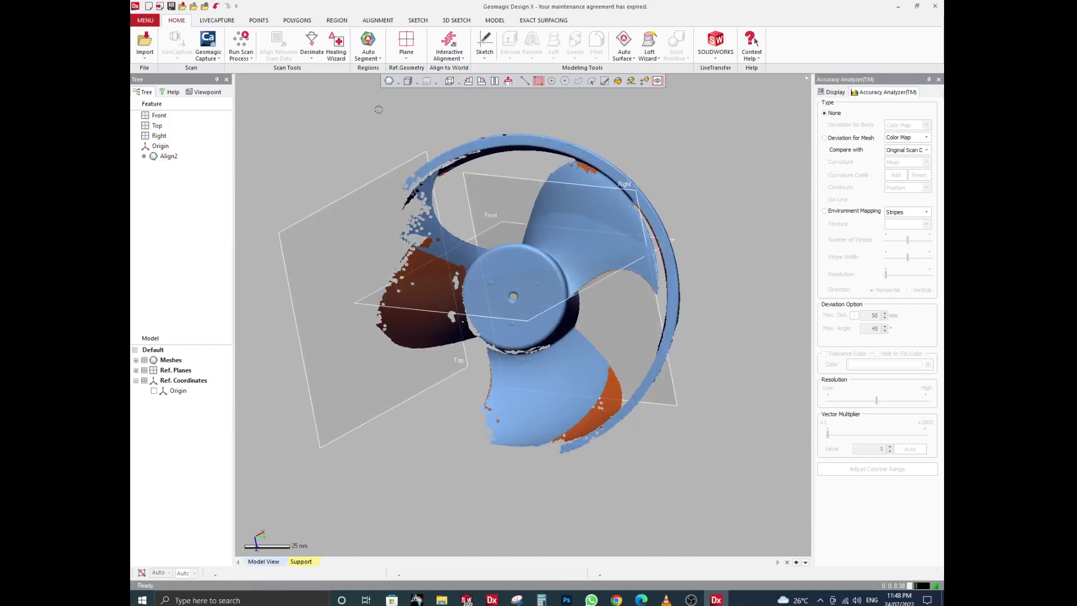
# Step: Run Auto Segment on the Align2 mesh with a sensitivity of 65
pyautogui.click(337, 20)
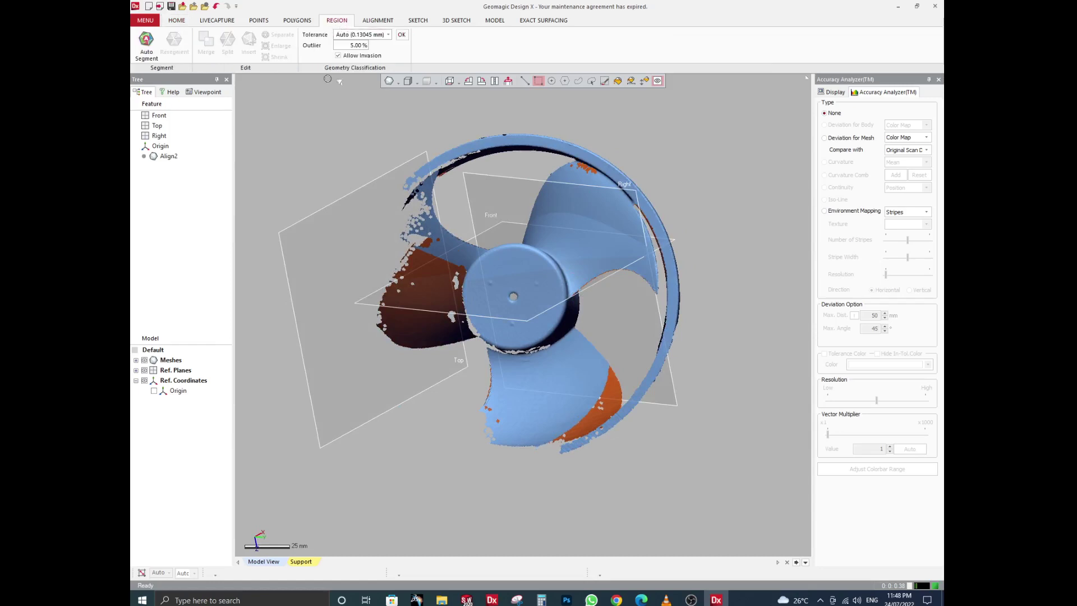
pyautogui.click(146, 45)
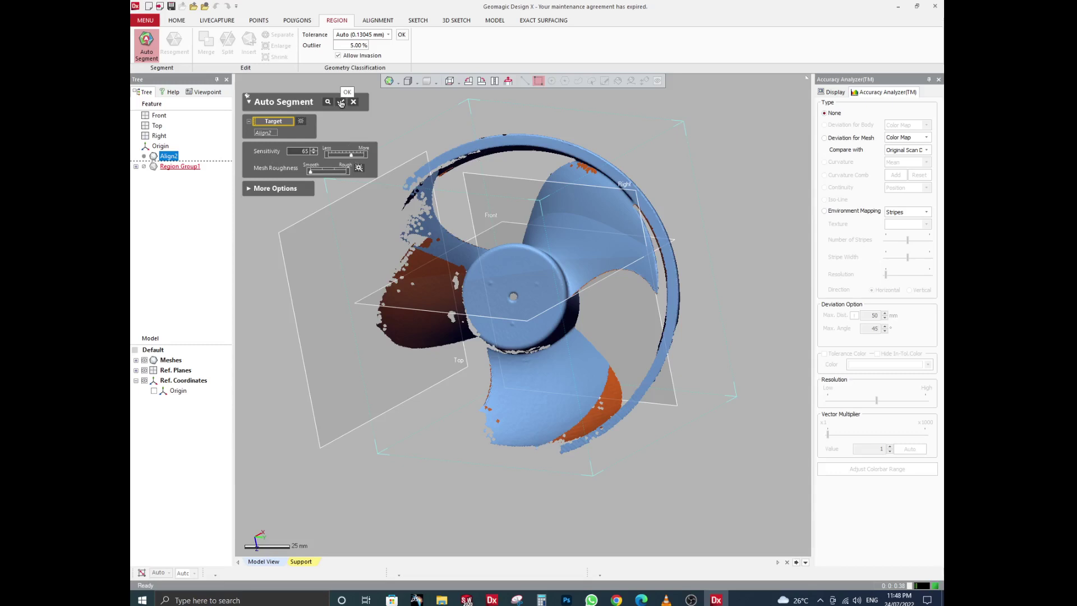
pyautogui.click(341, 102)
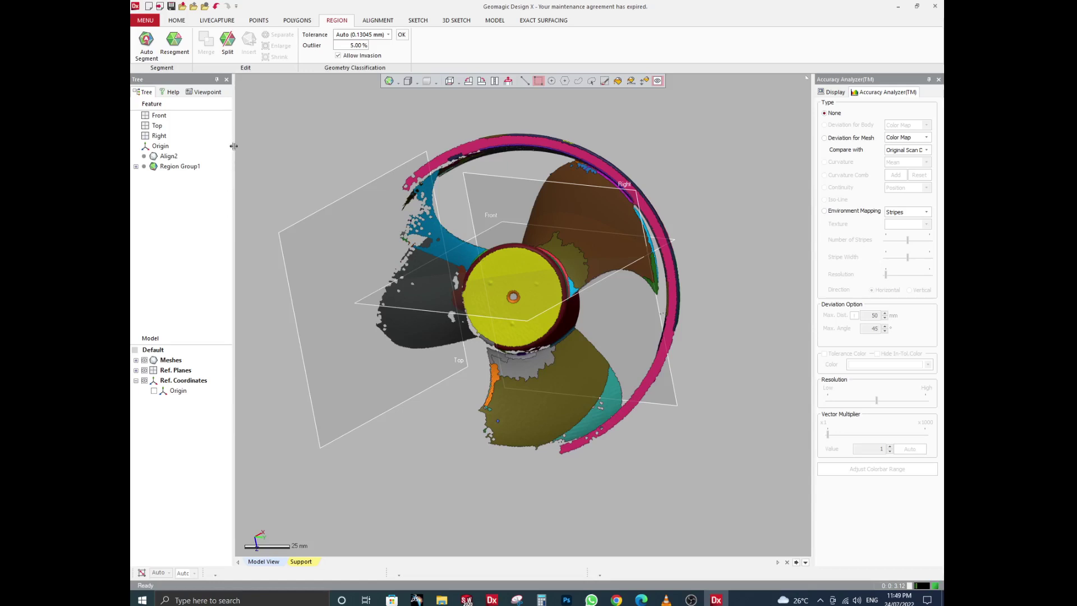
# Step: Hide the Front, Top and Right reference planes around the segmented fan
pyautogui.scroll(-4, 578, 285)
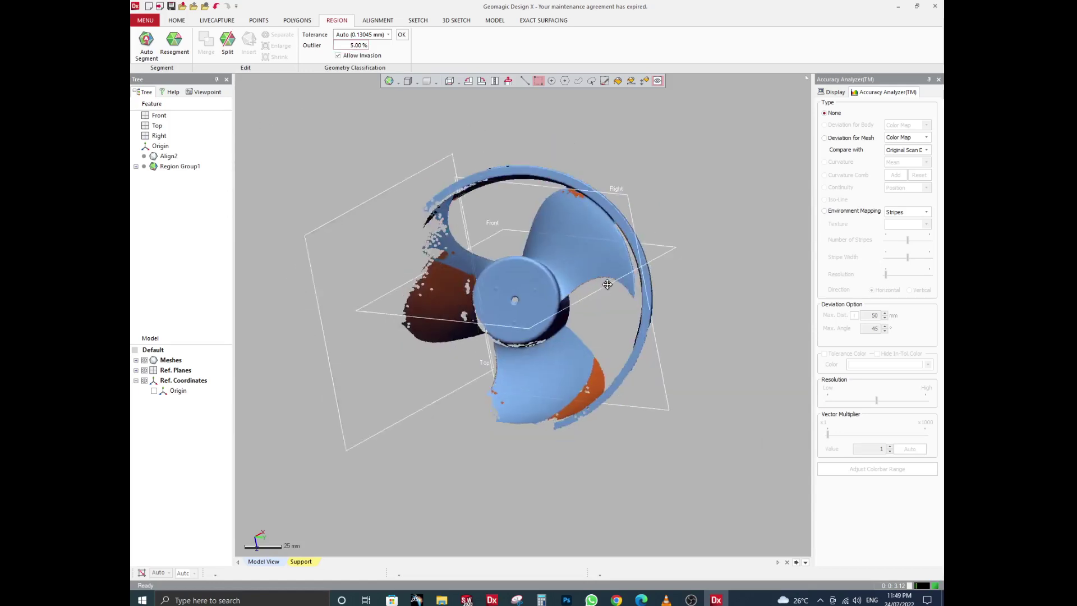
pyautogui.moveTo(573, 305); pyautogui.dragTo(574, 235, button='right')
pyautogui.scroll(-1, 574, 235)
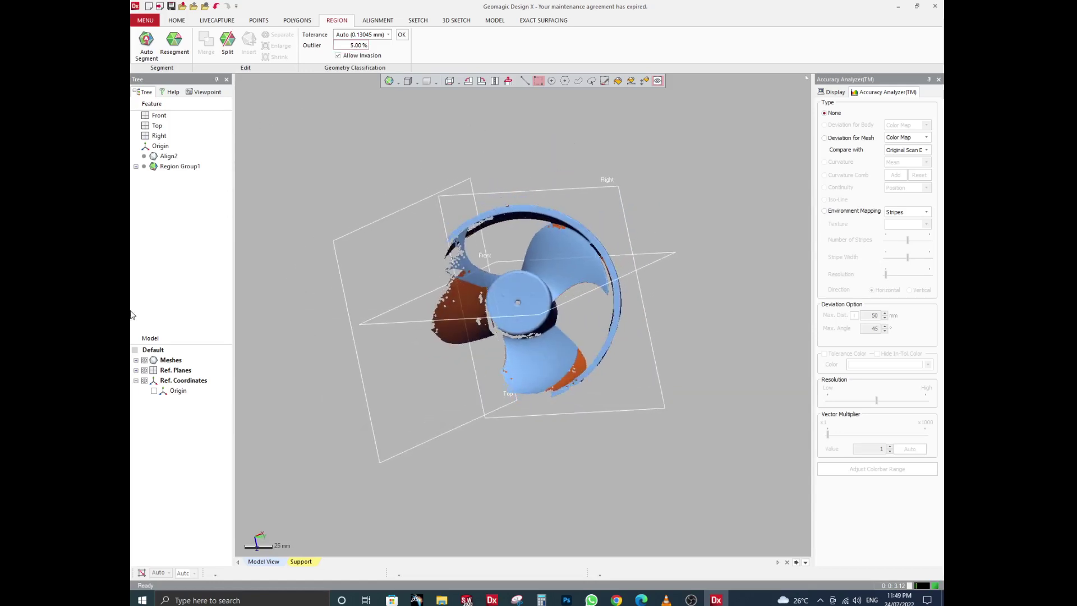
pyautogui.click(136, 370)
pyautogui.click(154, 381)
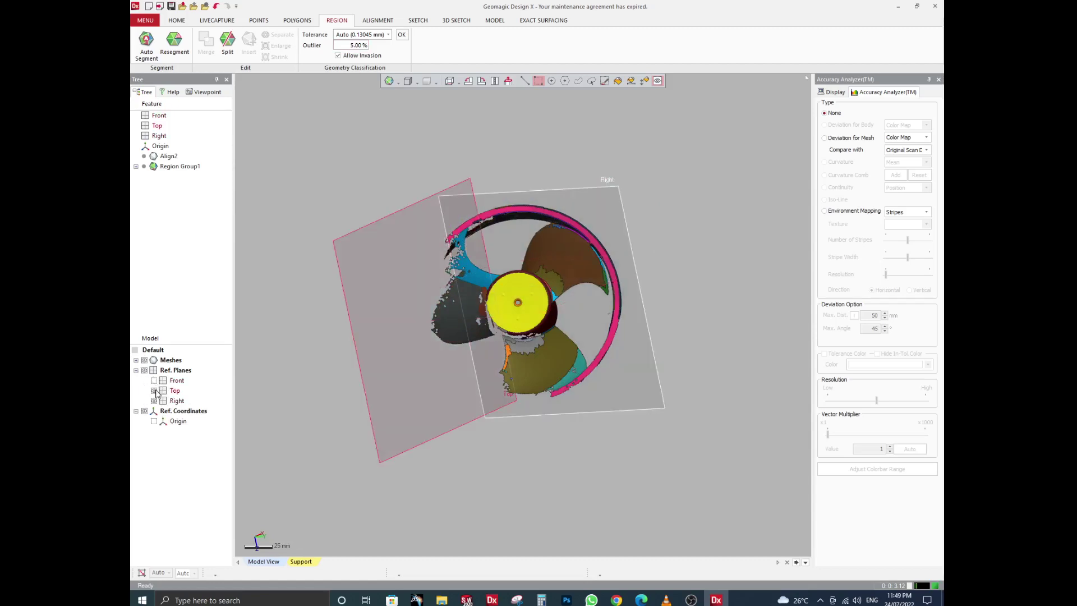
pyautogui.click(154, 391)
pyautogui.click(154, 400)
# Step: Examine the region types of the fan hub's round end face and its centre hole
pyautogui.scroll(5, 516, 308)
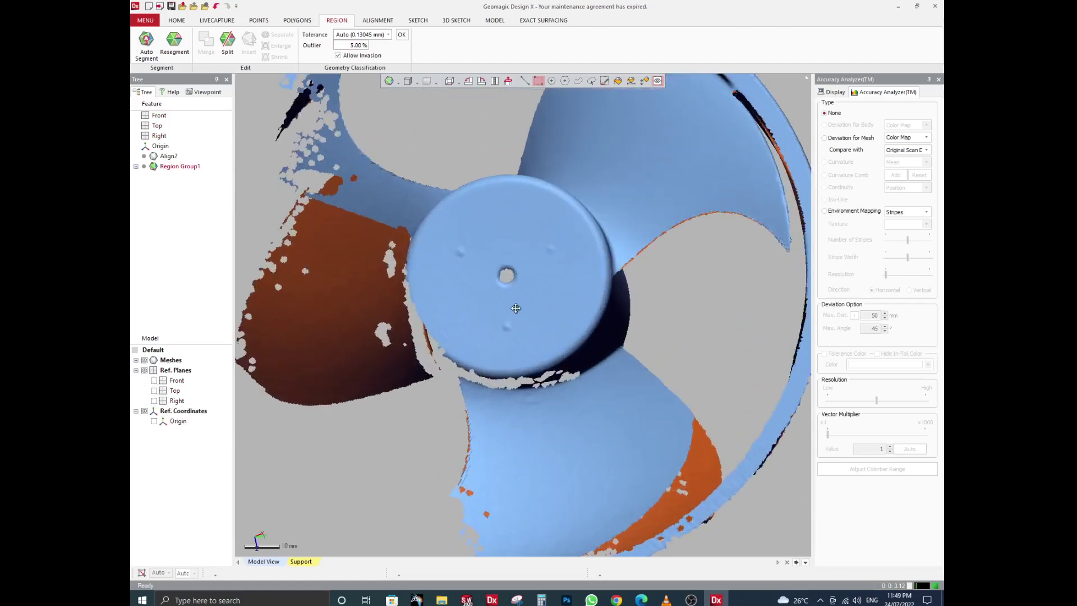
pyautogui.moveTo(515, 308); pyautogui.dragTo(568, 309, button='right')
pyautogui.scroll(3, 524, 245)
pyautogui.scroll(2, 539, 227)
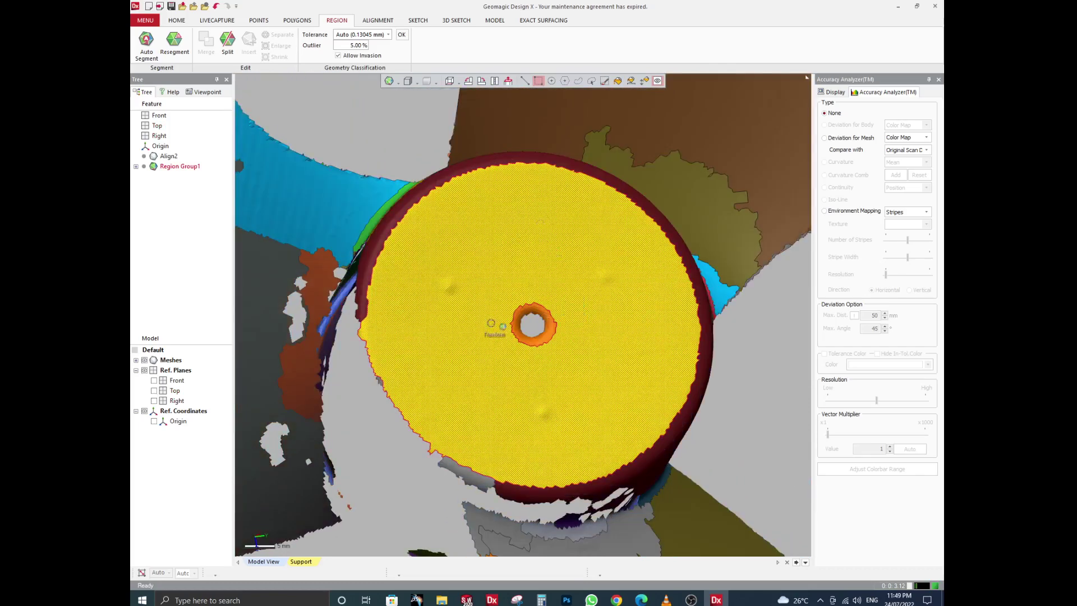
pyautogui.moveTo(505, 234); pyautogui.dragTo(549, 246, button='right')
pyautogui.scroll(-2, 522, 207)
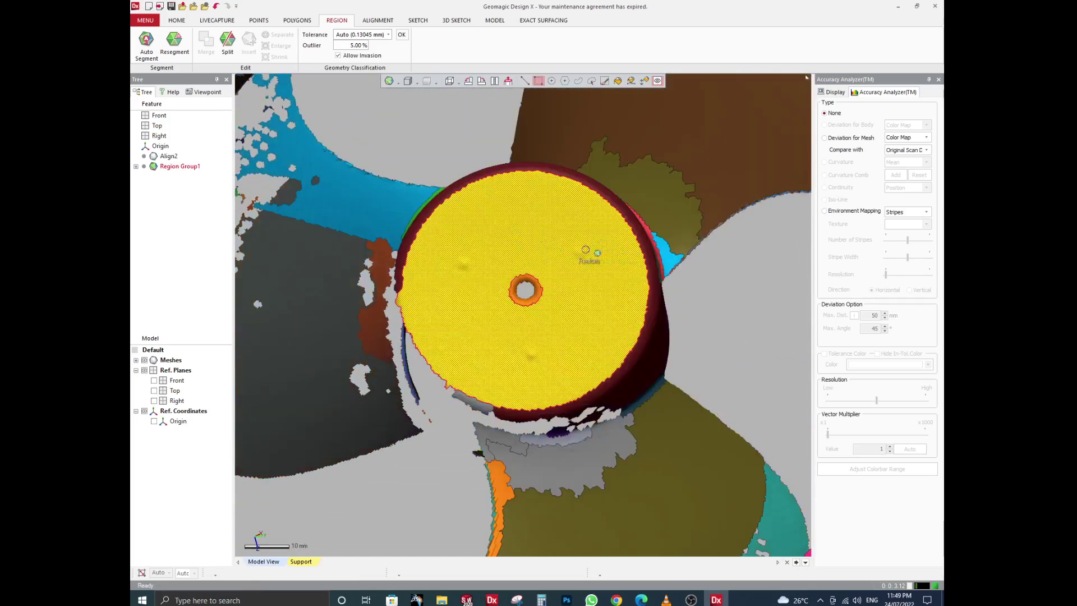
pyautogui.scroll(10, 586, 250)
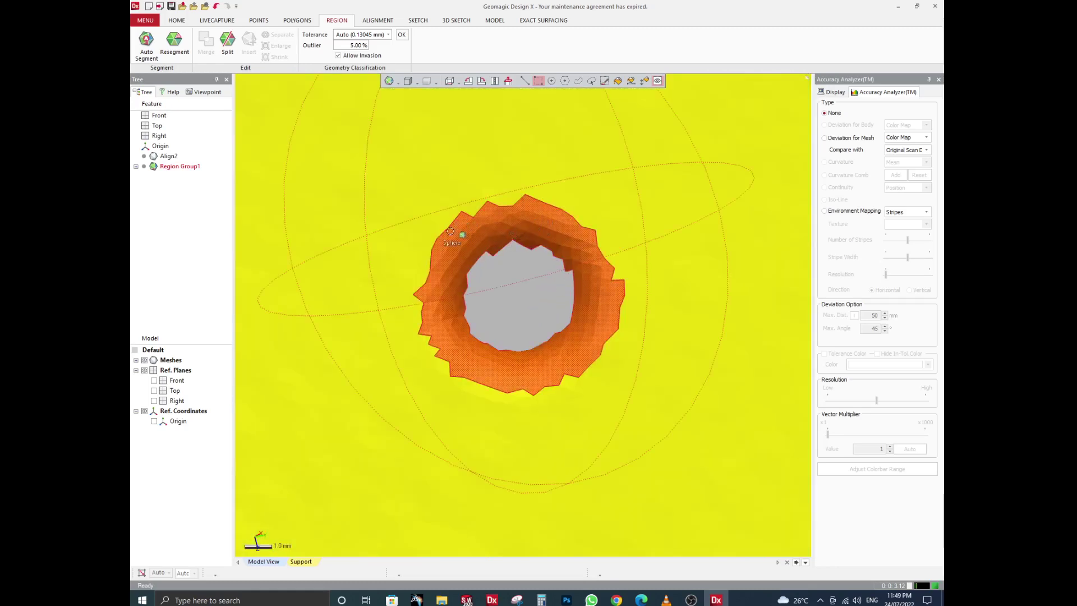
pyautogui.scroll(-6, 477, 219)
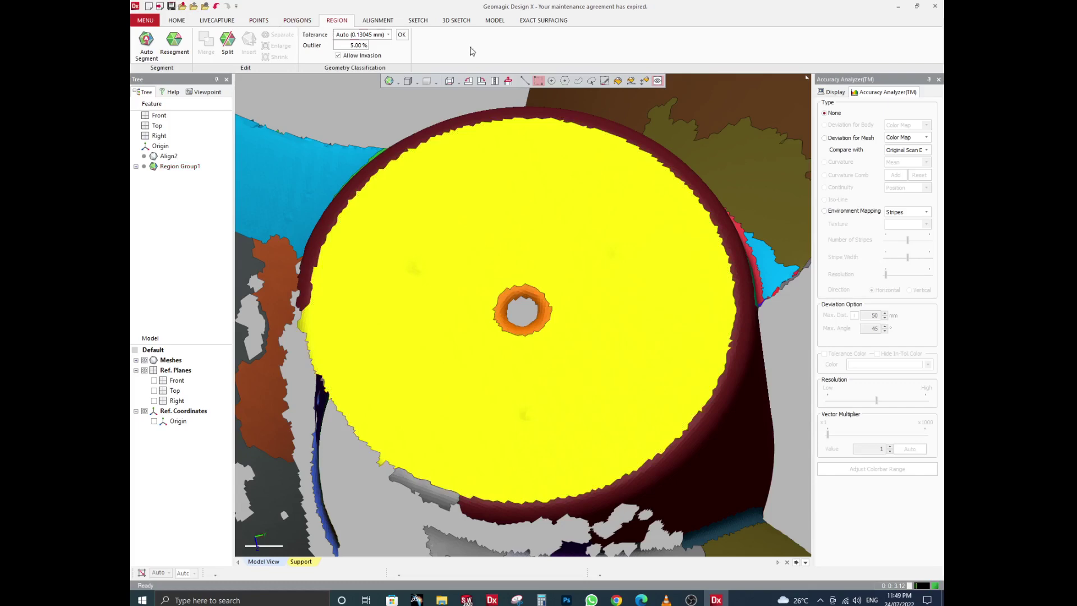
# Step: Shrink the region on the hub's round end face several times, pulling it back from the rim and centre hole
pyautogui.click(570, 226)
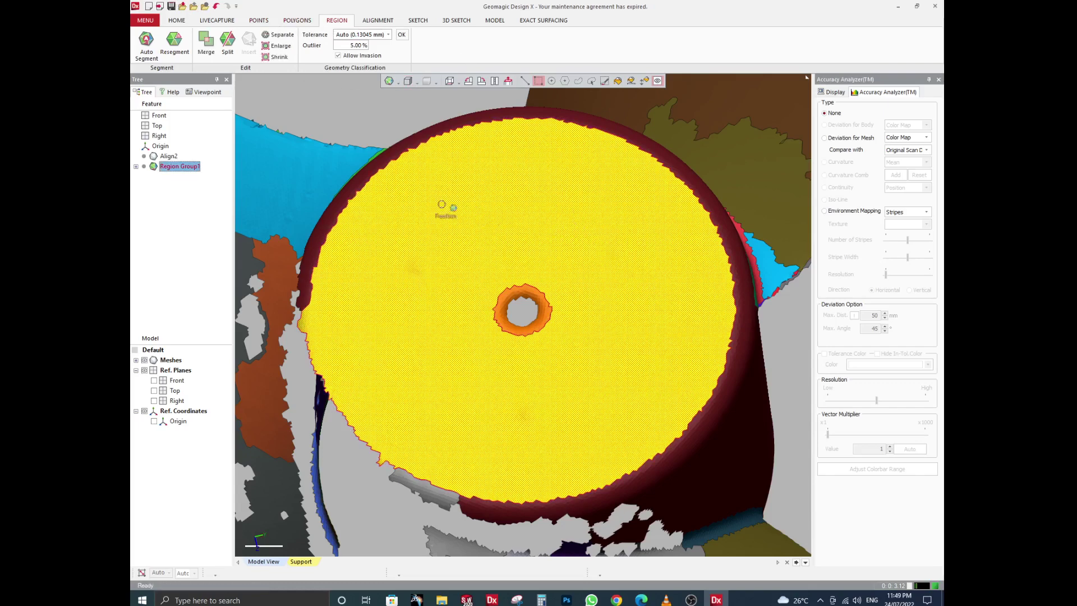
pyautogui.click(275, 59)
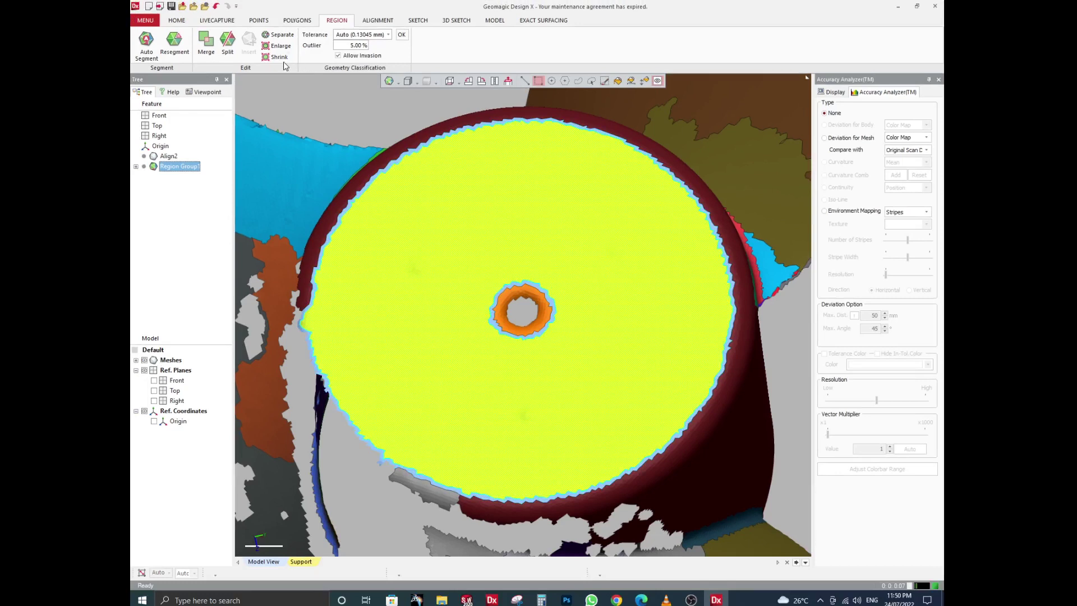
pyautogui.click(275, 57)
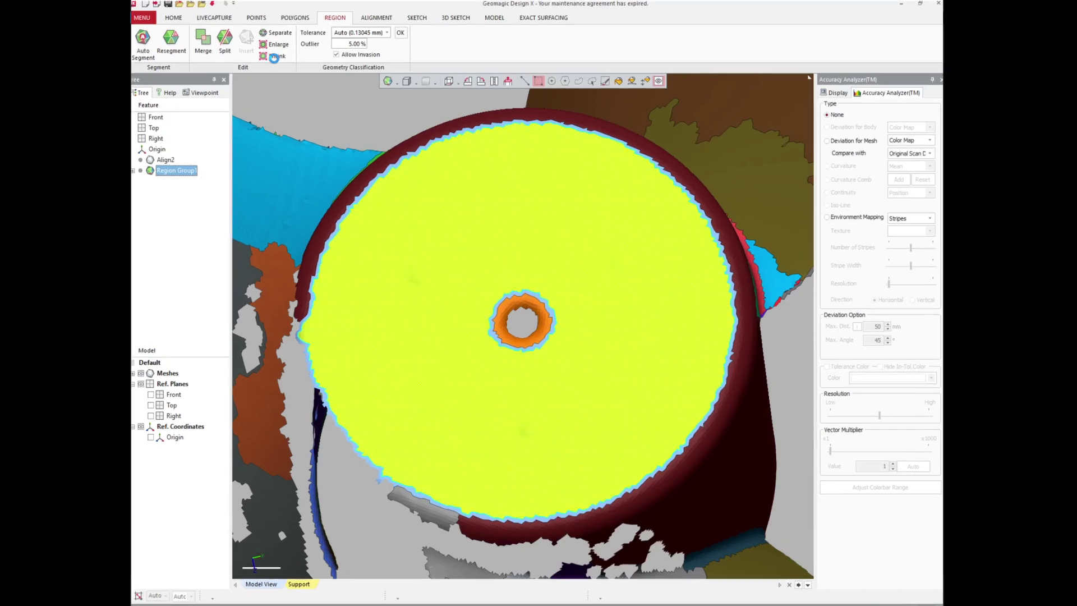
pyautogui.click(276, 57)
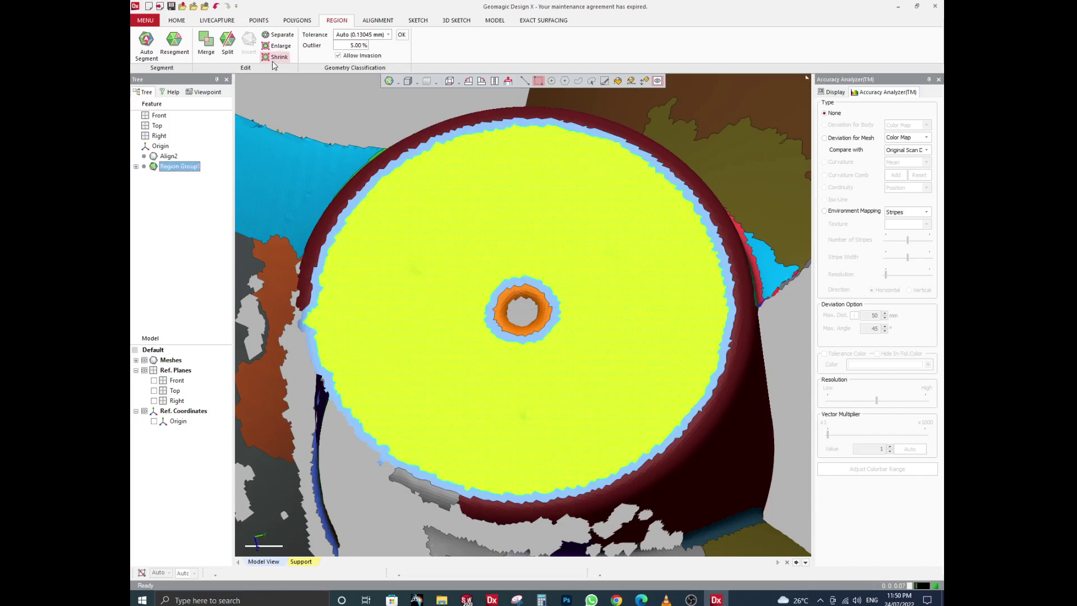
pyautogui.click(275, 59)
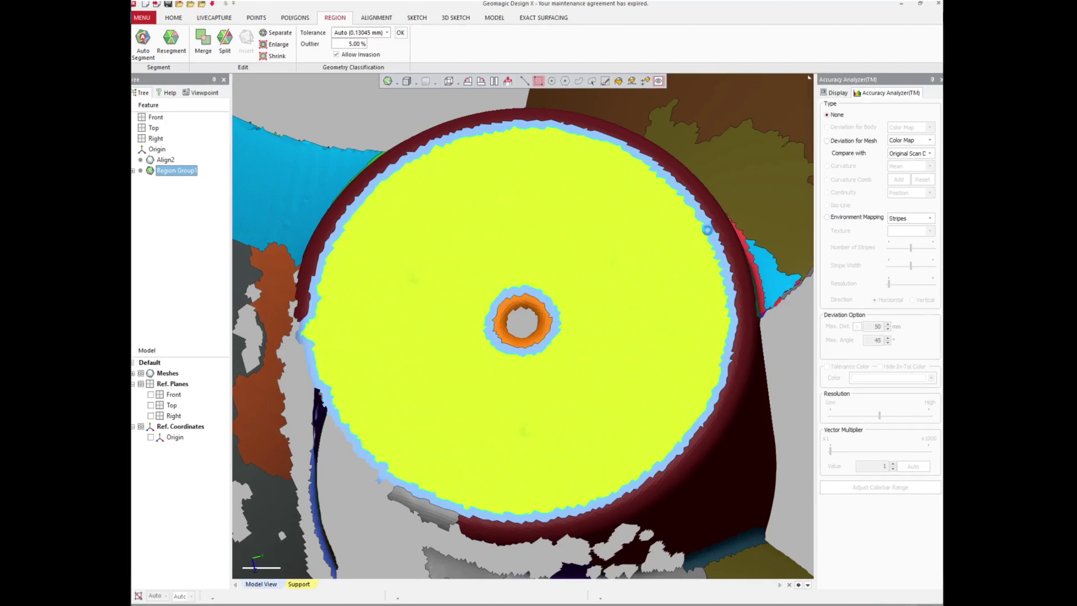
# Step: Check the shrunken hub face region's type and examine the surrounding hub, blade and rim regions
pyautogui.hotkey('ctrl', '2')
pyautogui.scroll(-2, 611, 230)
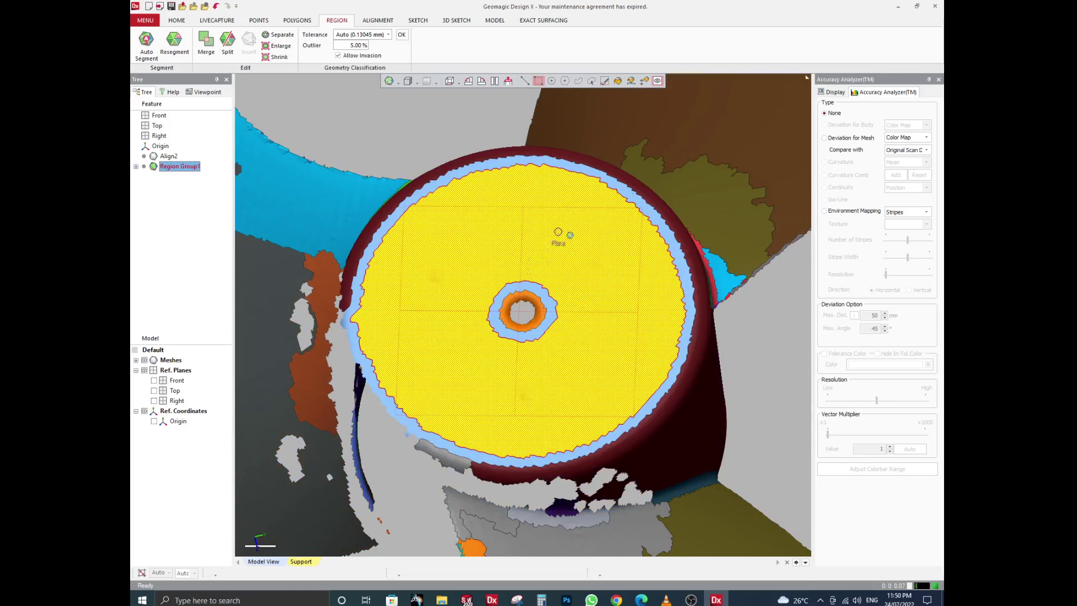
pyautogui.scroll(-2, 571, 245)
pyautogui.scroll(-1, 571, 245)
pyautogui.moveTo(546, 410); pyautogui.dragTo(632, 306, button='right')
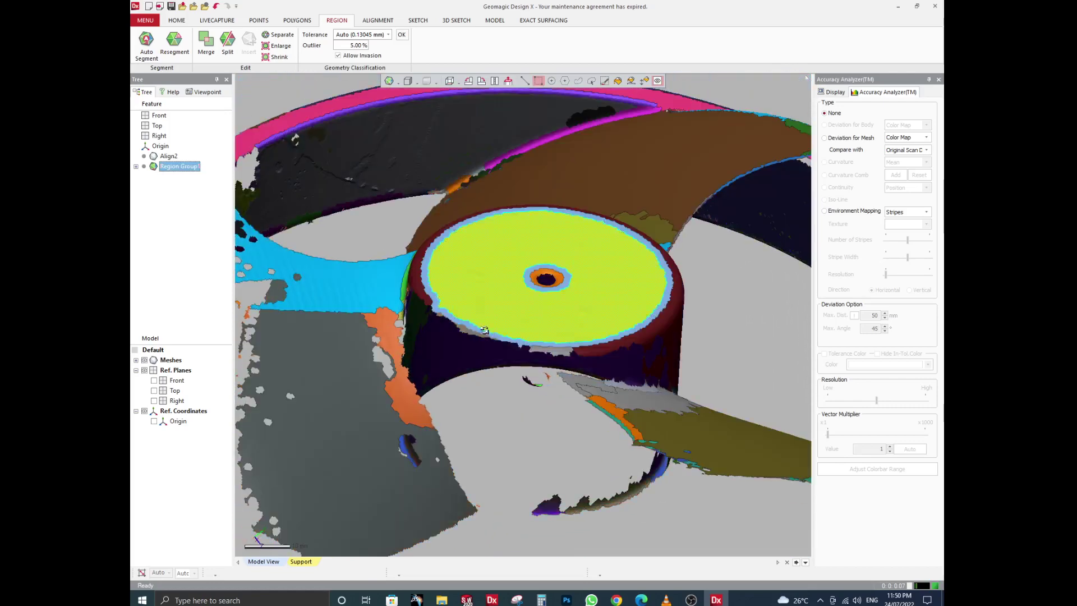
pyautogui.moveTo(505, 359)
pyautogui.mouseDown(button='right')
pyautogui.moveTo(578, 296)
pyautogui.moveTo(511, 233)
pyautogui.moveTo(472, 335)
pyautogui.moveTo(481, 243)
pyautogui.moveTo(490, 306)
pyautogui.moveTo(486, 287)
pyautogui.mouseUp(button='right')
pyautogui.scroll(3, 485, 271)
pyautogui.moveTo(498, 359); pyautogui.dragTo(506, 345, button='right')
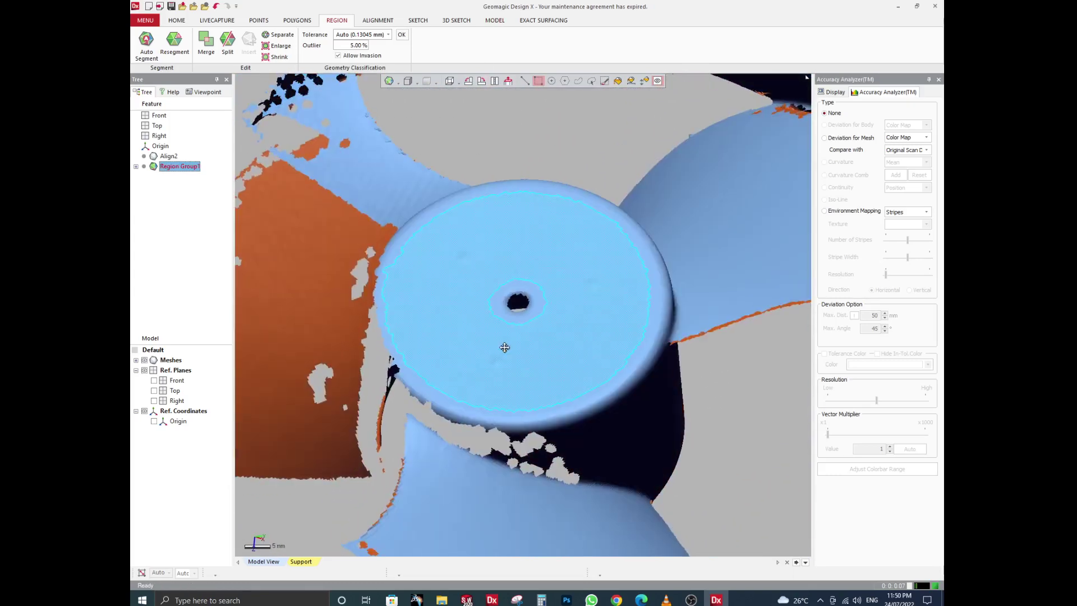
pyautogui.scroll(-1, 506, 343)
pyautogui.scroll(-2, 506, 343)
pyautogui.keyDown('ctrl'); pyautogui.moveTo(529, 387); pyautogui.dragTo(506, 387, button='right'); pyautogui.keyUp('ctrl')
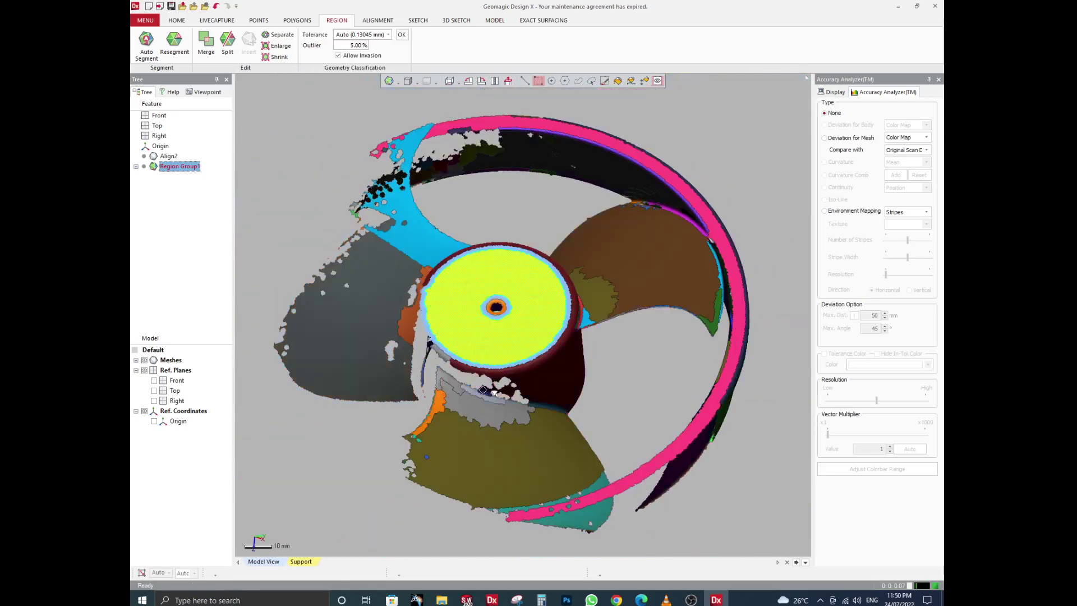
# Step: Try to add a reference plane on the fan hub's round end face with the Add Plane command
pyautogui.scroll(1, 519, 171)
pyautogui.click(495, 20)
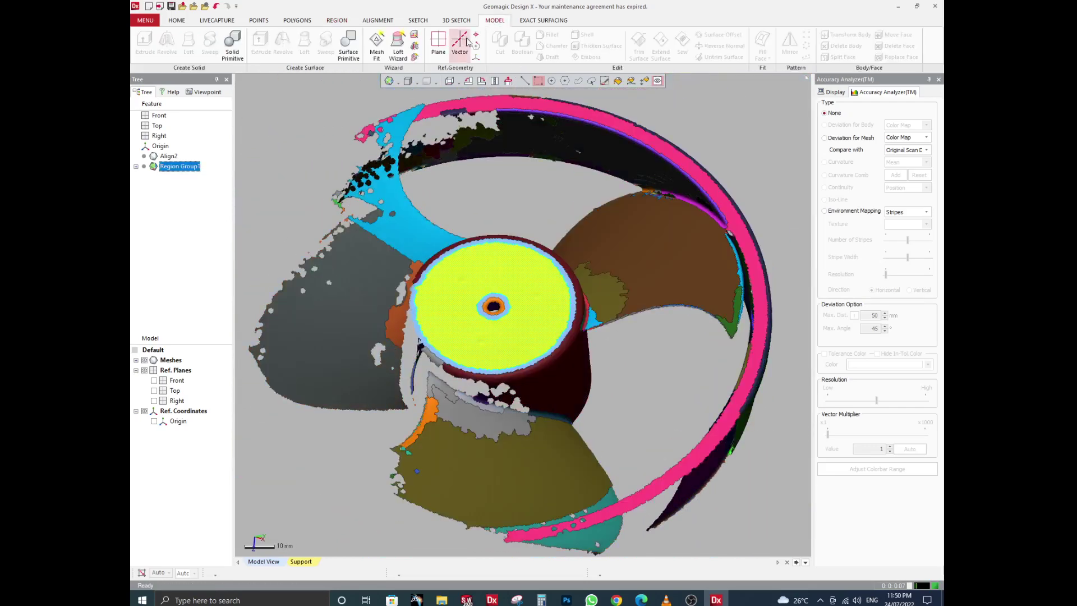
pyautogui.click(438, 42)
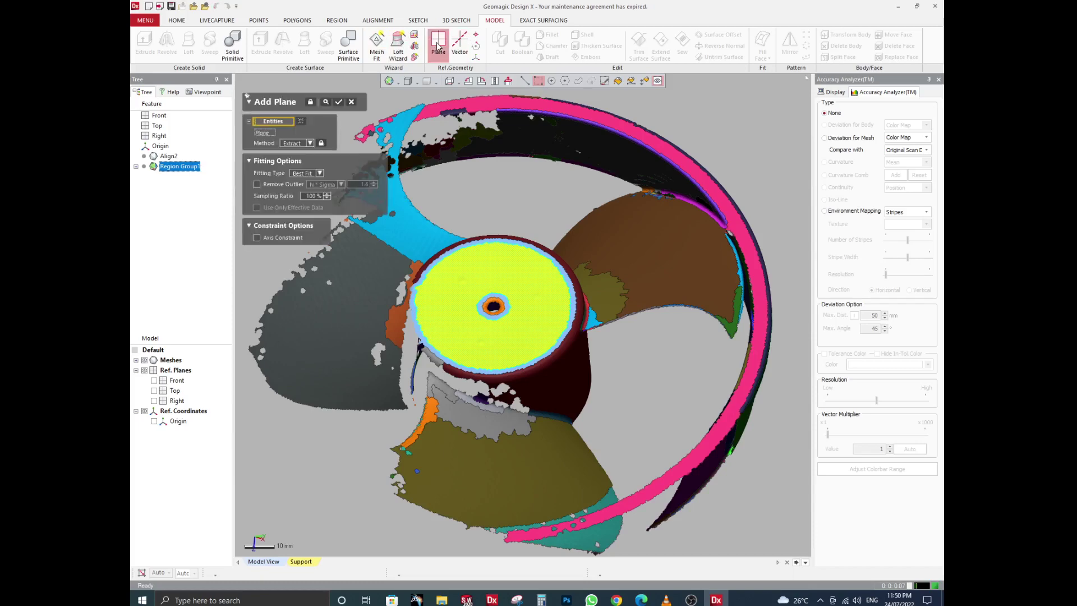
pyautogui.scroll(3, 450, 256)
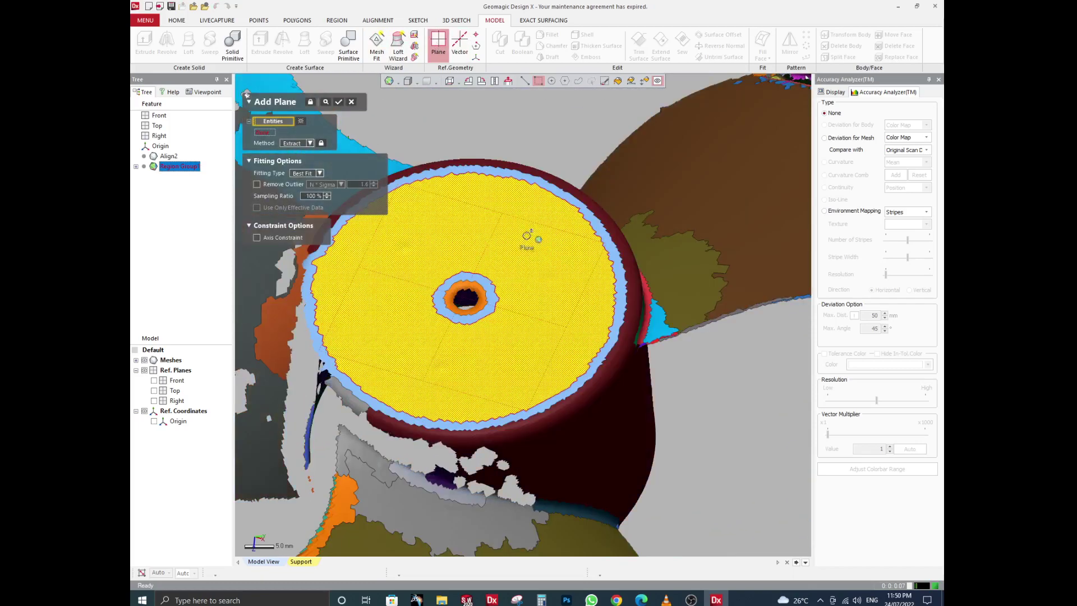
pyautogui.click(528, 236)
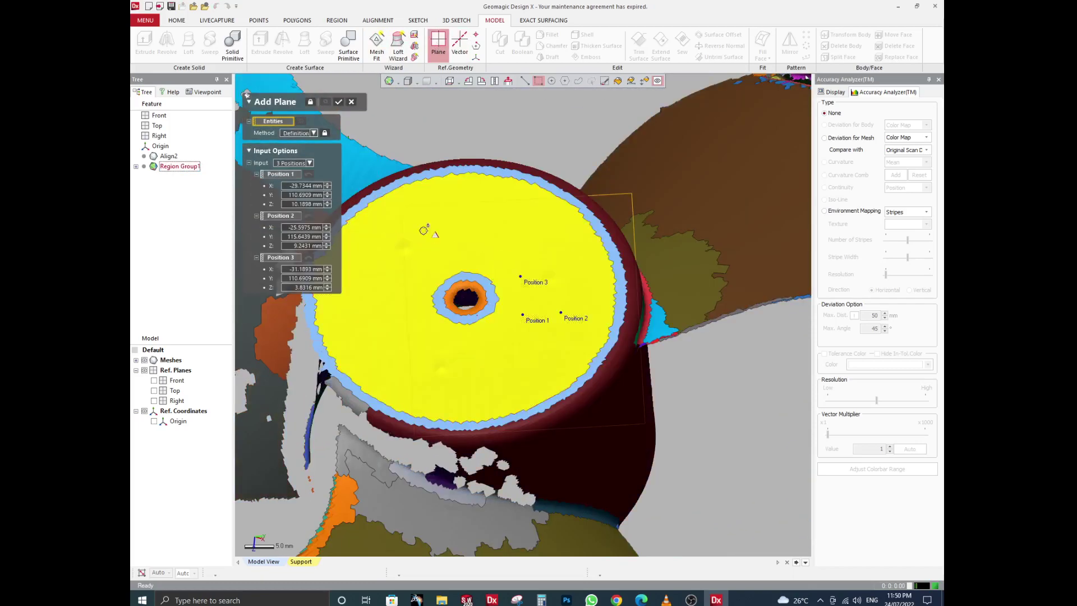
pyautogui.click(339, 103)
pyautogui.moveTo(521, 325); pyautogui.dragTo(536, 357, button='right')
pyautogui.click(508, 325)
pyautogui.moveTo(630, 290); pyautogui.dragTo(530, 292, button='right')
# Step: Delete the reference plane just added at the hub
pyautogui.click(429, 413)
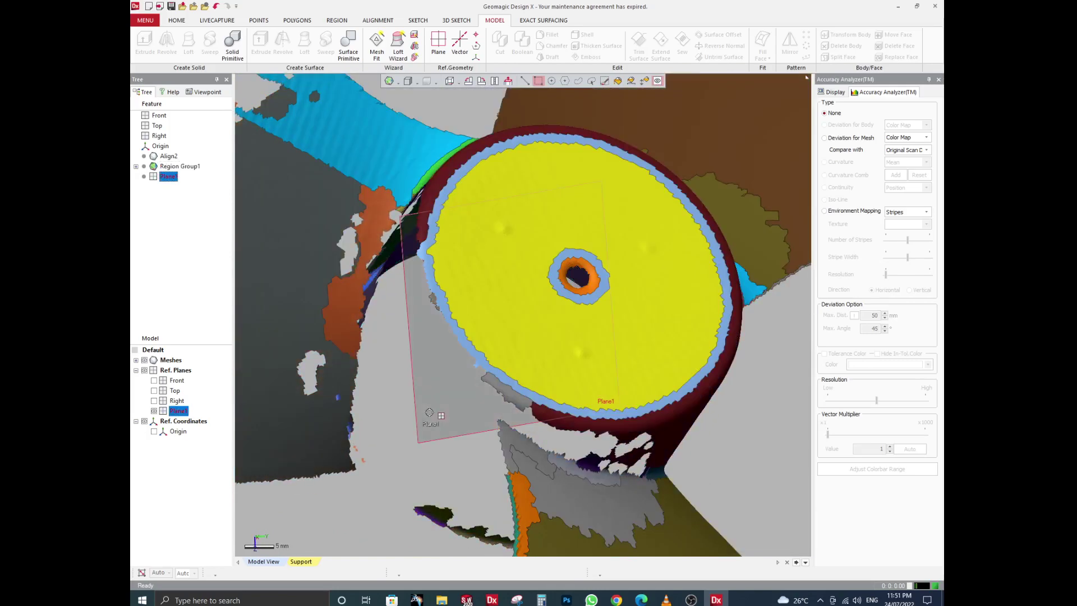
pyautogui.press('Delete')
pyautogui.press('Return')
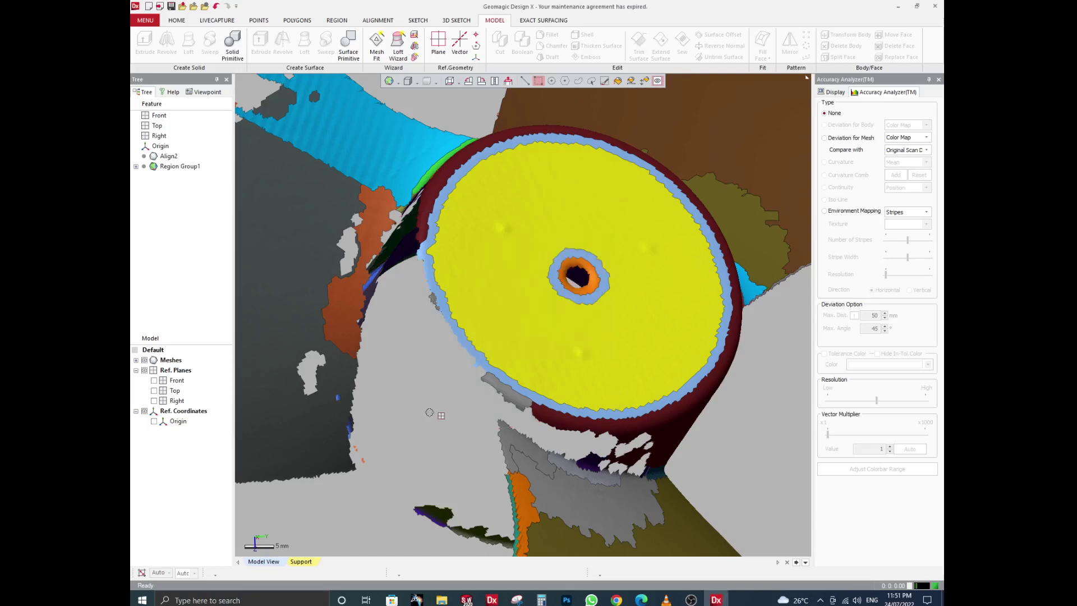
# Step: Add a reference plane with the Extract method and Best Fit fitting from the region on the hub's round end face
pyautogui.click(439, 43)
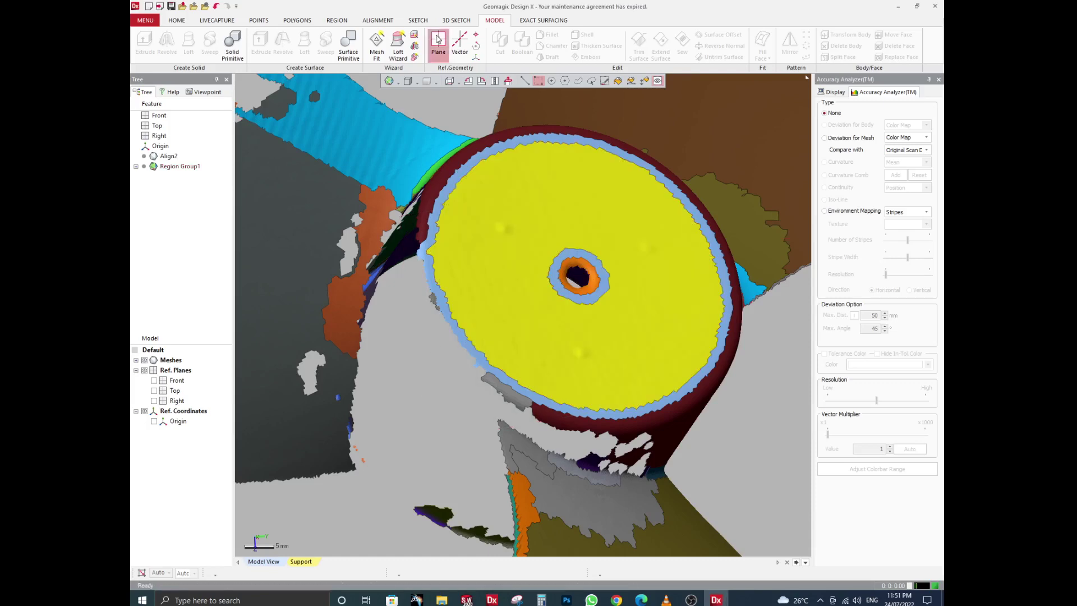
pyautogui.click(314, 133)
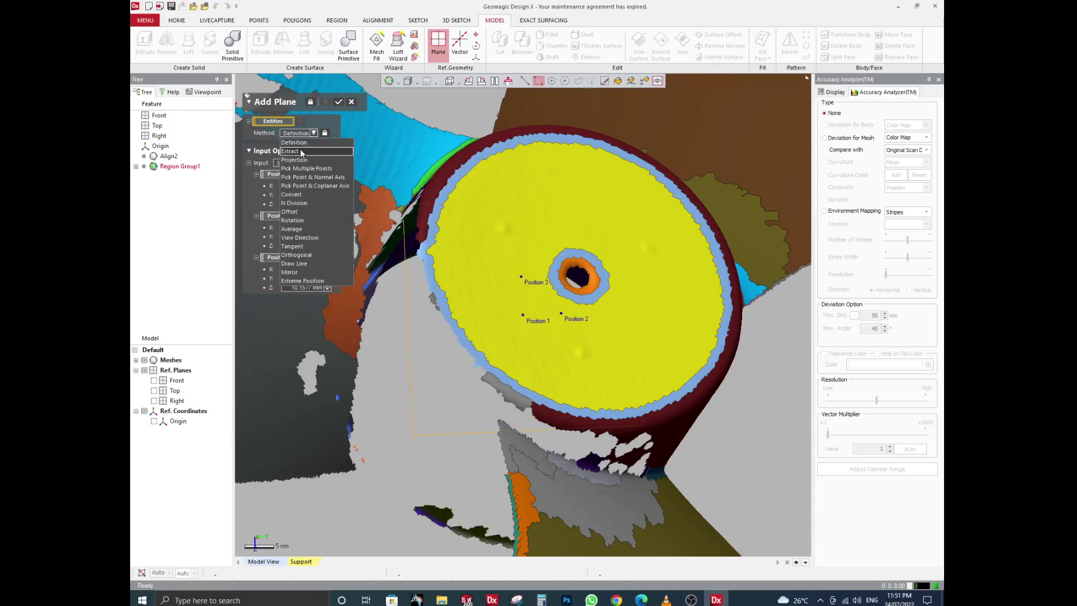
pyautogui.click(301, 151)
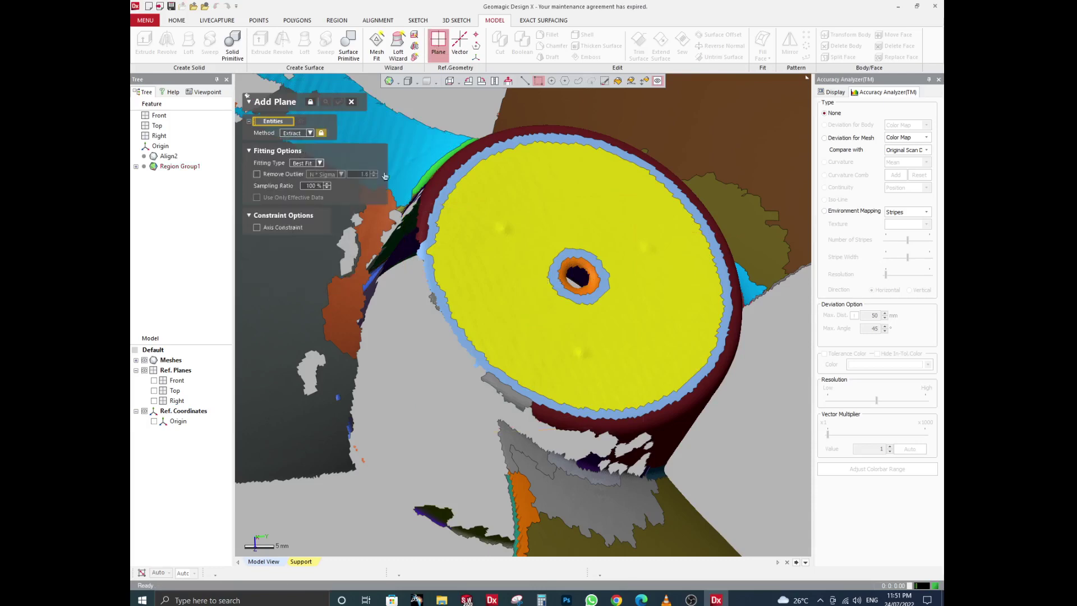
pyautogui.click(531, 196)
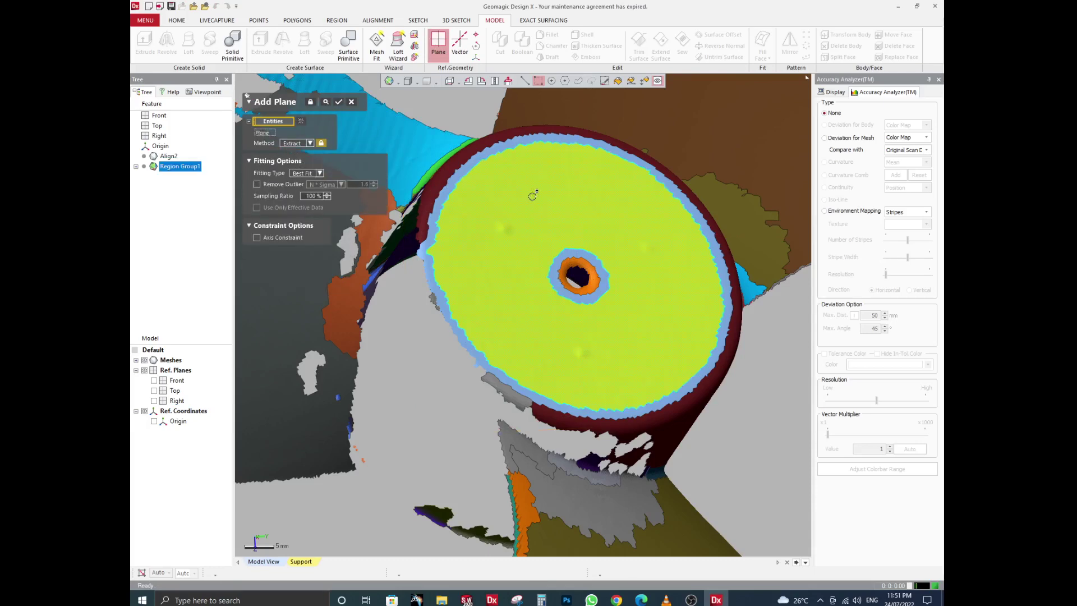
pyautogui.moveTo(619, 307); pyautogui.dragTo(564, 281, button='right')
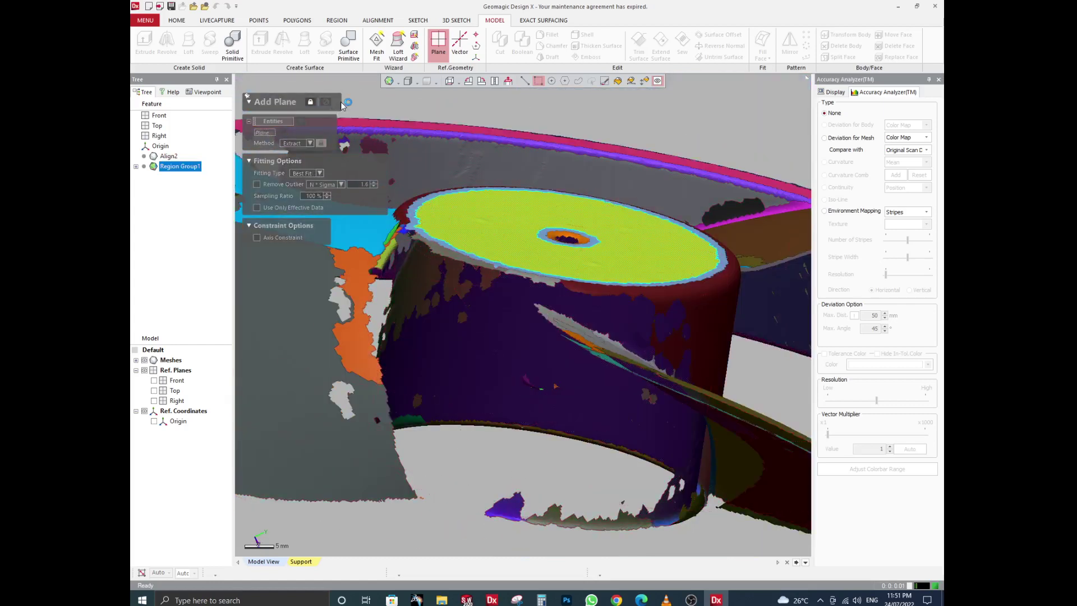
pyautogui.click(340, 103)
# Step: Examine how the extracted plane sits on the hub's end face, edge-on and from the front
pyautogui.moveTo(522, 236); pyautogui.dragTo(511, 211, button='right')
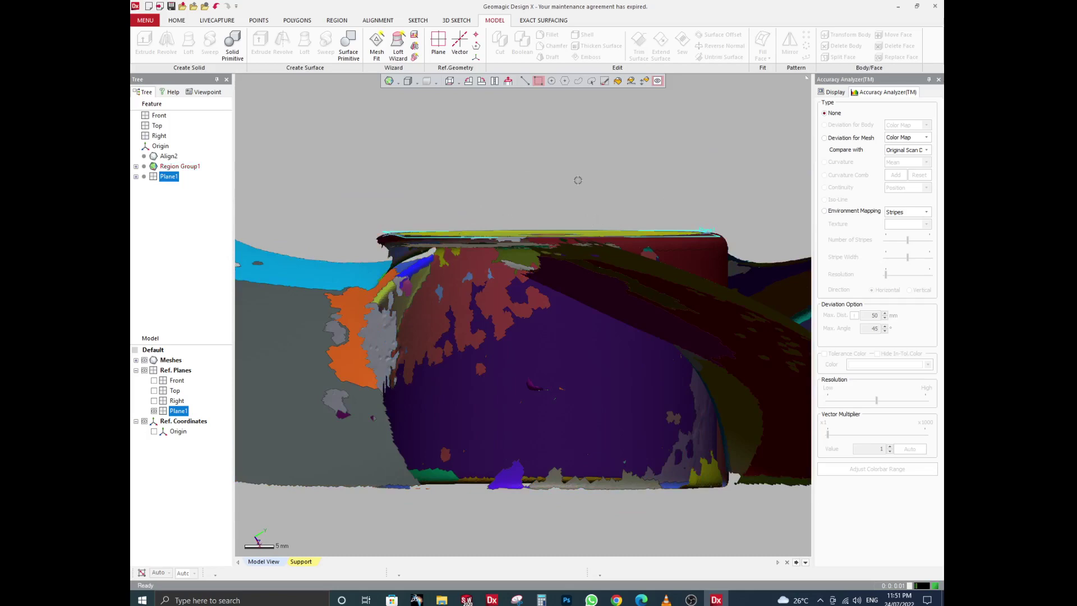
pyautogui.moveTo(578, 181); pyautogui.dragTo(534, 243, button='right')
pyautogui.scroll(-5, 534, 238)
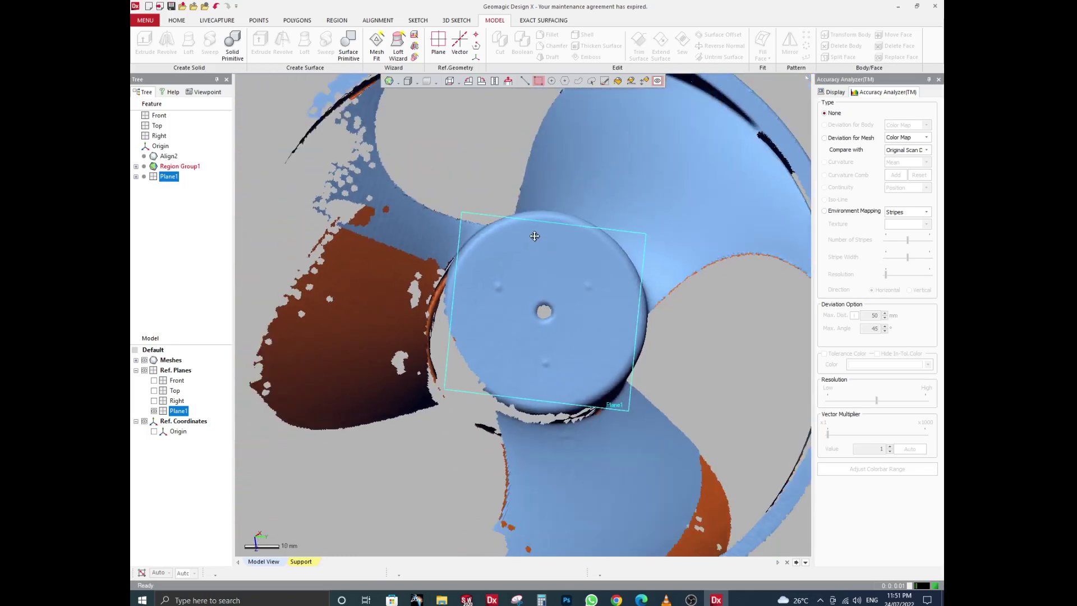
pyautogui.moveTo(548, 306); pyautogui.dragTo(519, 308, button='right')
pyautogui.scroll(-3, 516, 311)
pyautogui.moveTo(544, 396); pyautogui.dragTo(559, 297, button='right')
pyautogui.click(298, 140)
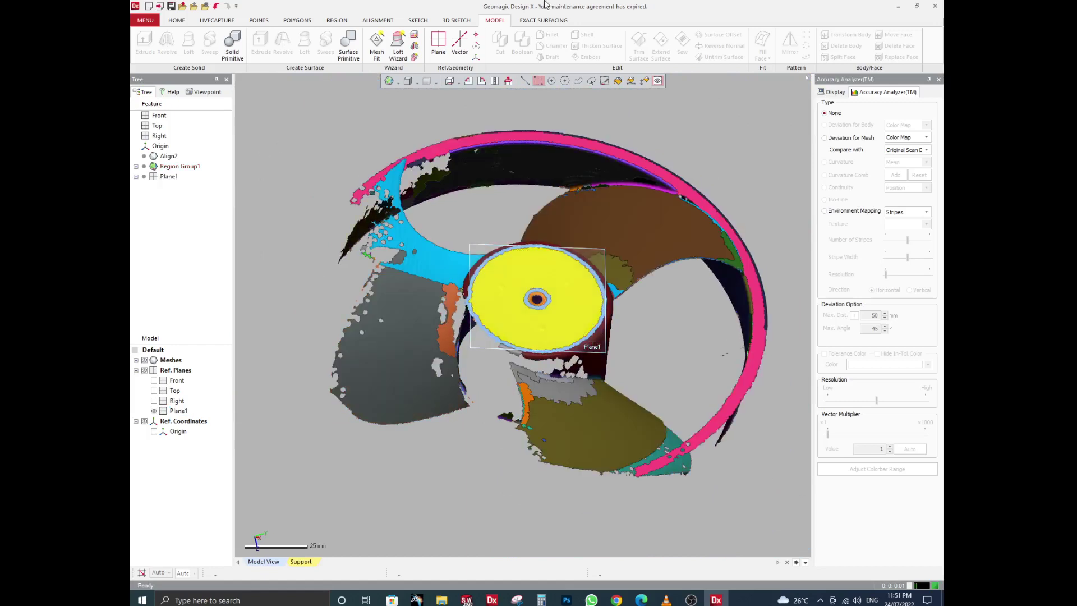
# Step: Start an Interactive Alignment of the Align2 scan with pre-alignment to the global origin, and widen the moving-entity view
pyautogui.click(377, 20)
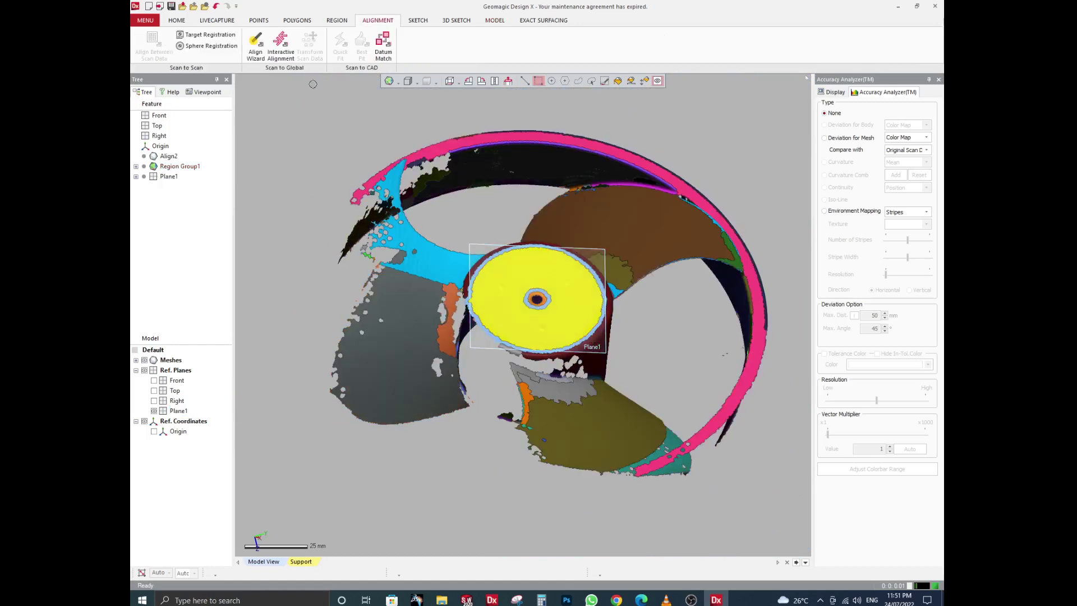
pyautogui.click(280, 45)
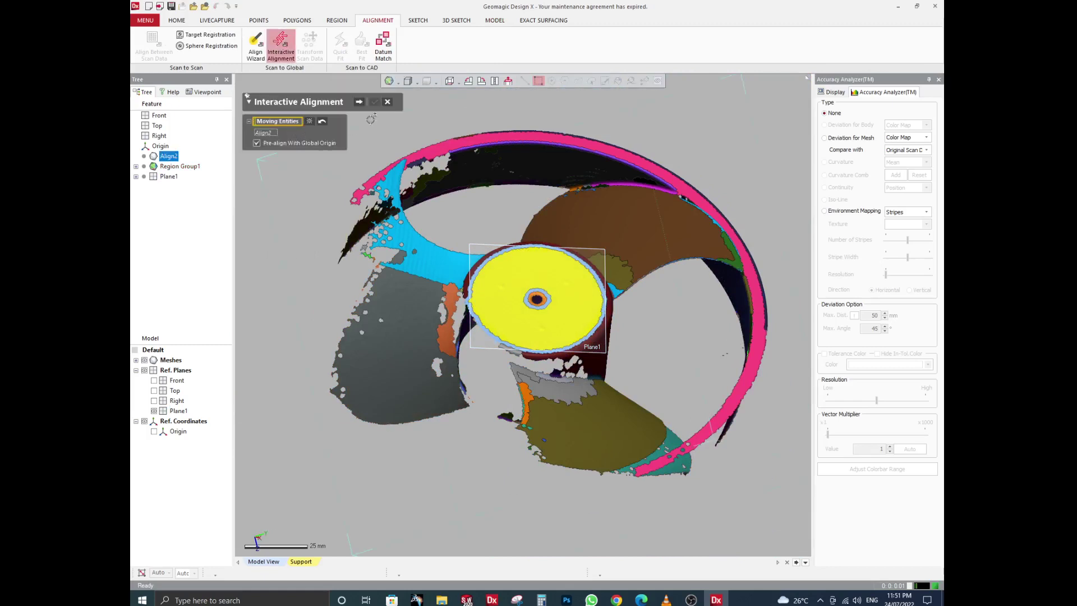
pyautogui.click(360, 103)
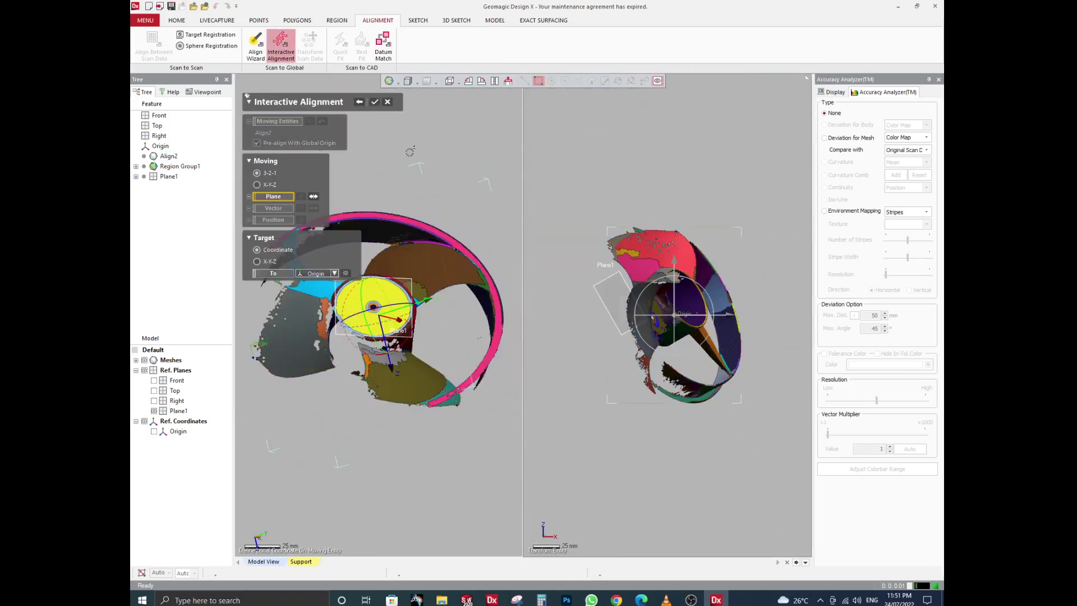
pyautogui.scroll(3, 326, 345)
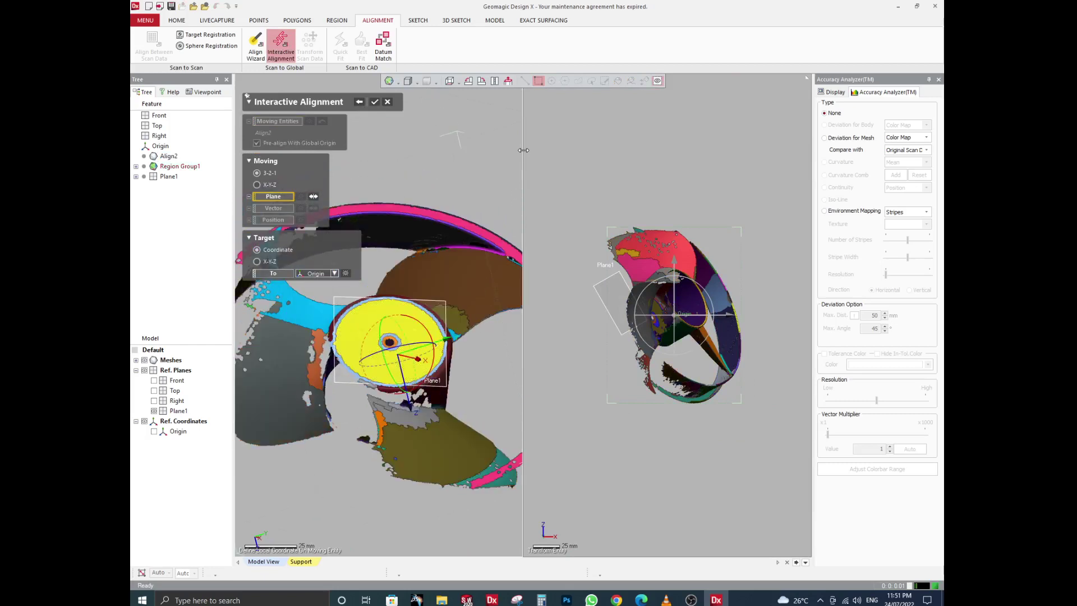
pyautogui.moveTo(523, 150); pyautogui.dragTo(576, 150)
pyautogui.scroll(-3, 476, 305)
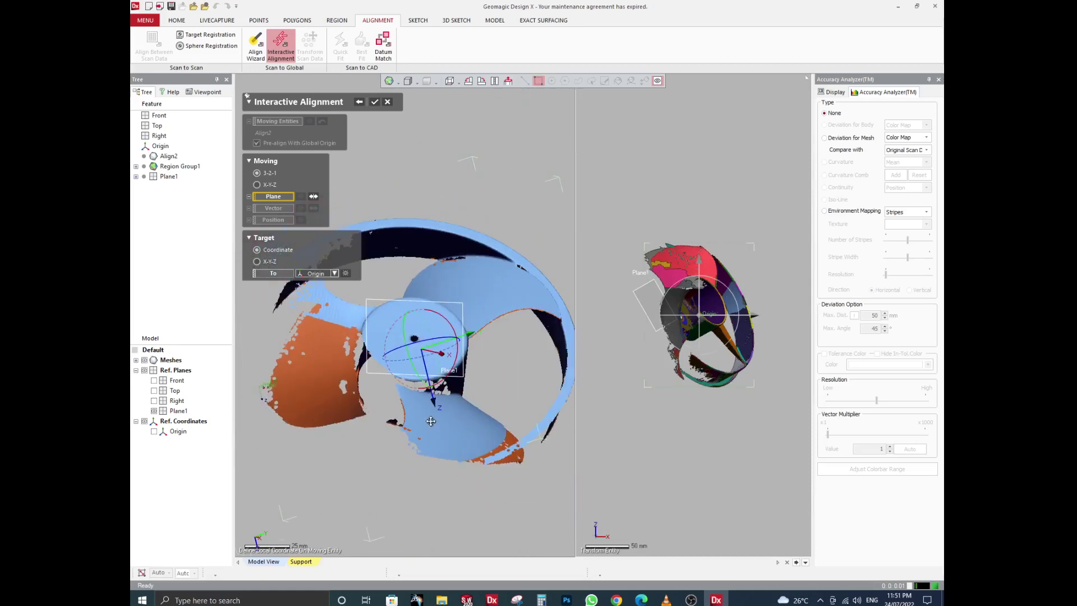
# Step: Assign Plane1 on the hub's end face as the moving plane of the 3-2-1 alignment
pyautogui.moveTo(432, 422); pyautogui.dragTo(390, 363, button='right')
pyautogui.scroll(4, 389, 362)
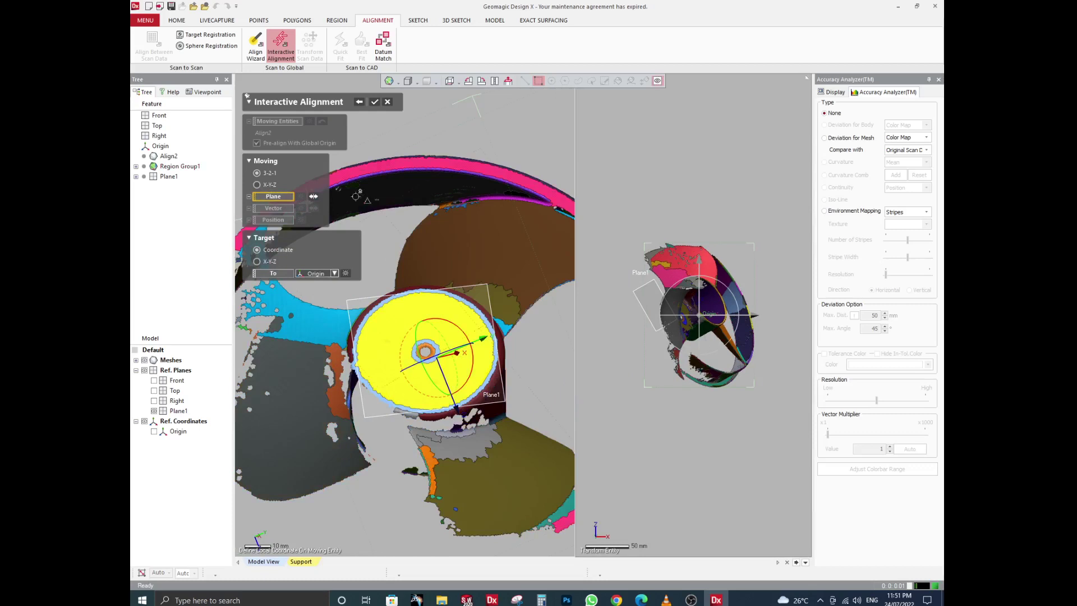
pyautogui.click(488, 284)
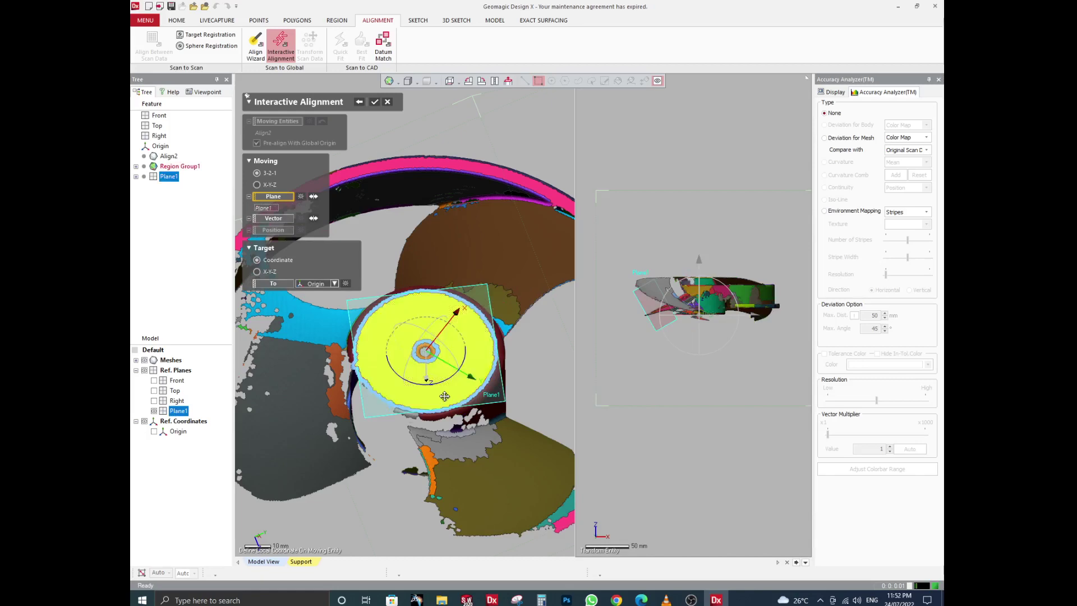
# Step: Assign the cylinder region on the hub's side wall as the moving vector of the 3-2-1 alignment
pyautogui.moveTo(444, 396); pyautogui.dragTo(348, 297, button='right')
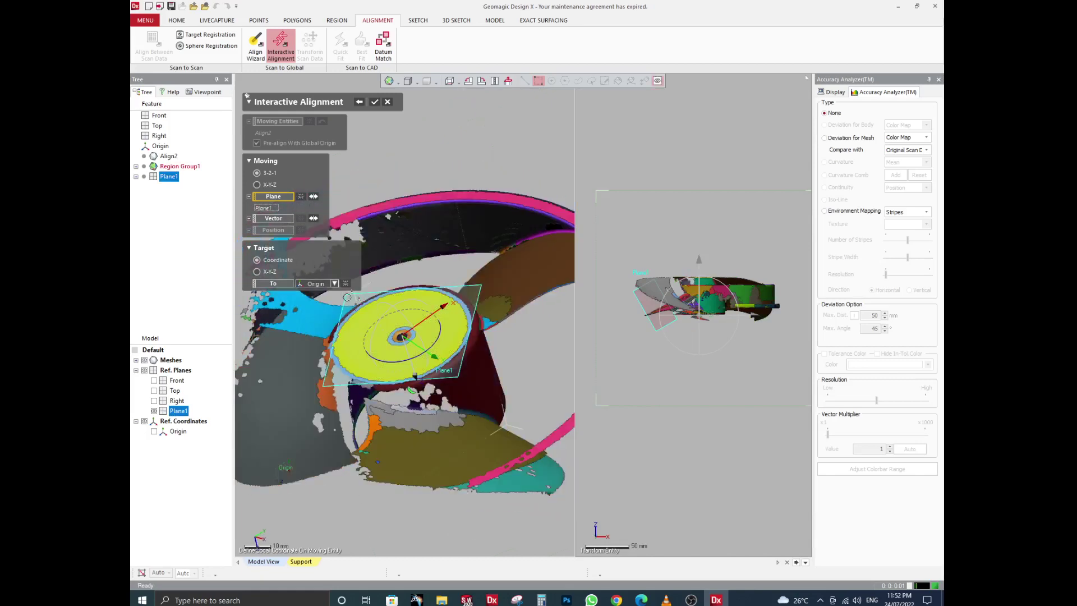
pyautogui.click(274, 219)
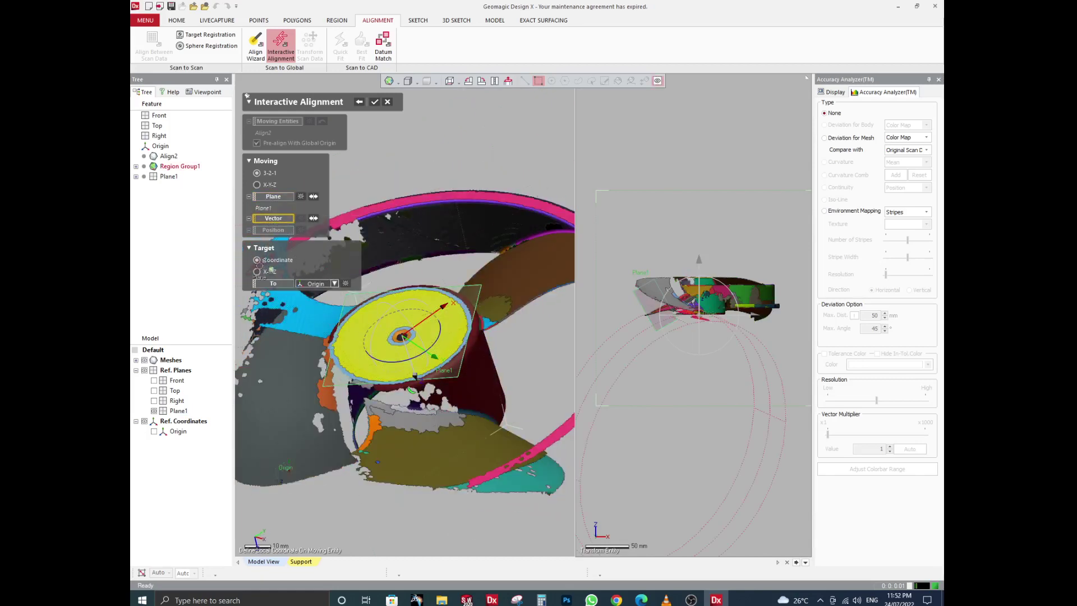
pyautogui.moveTo(547, 409); pyautogui.dragTo(403, 419, button='right')
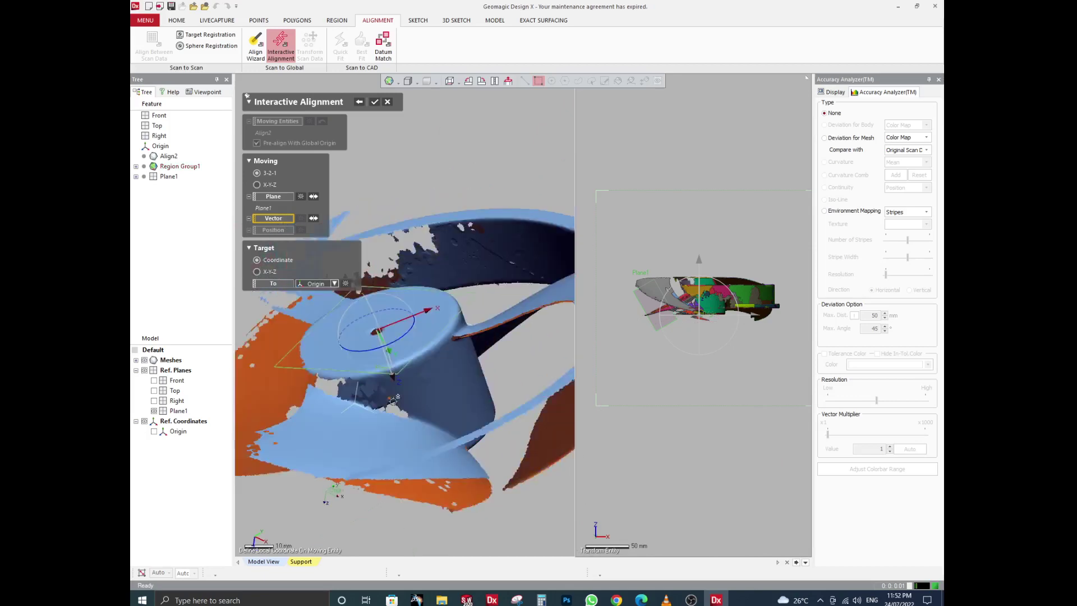
pyautogui.scroll(2, 402, 420)
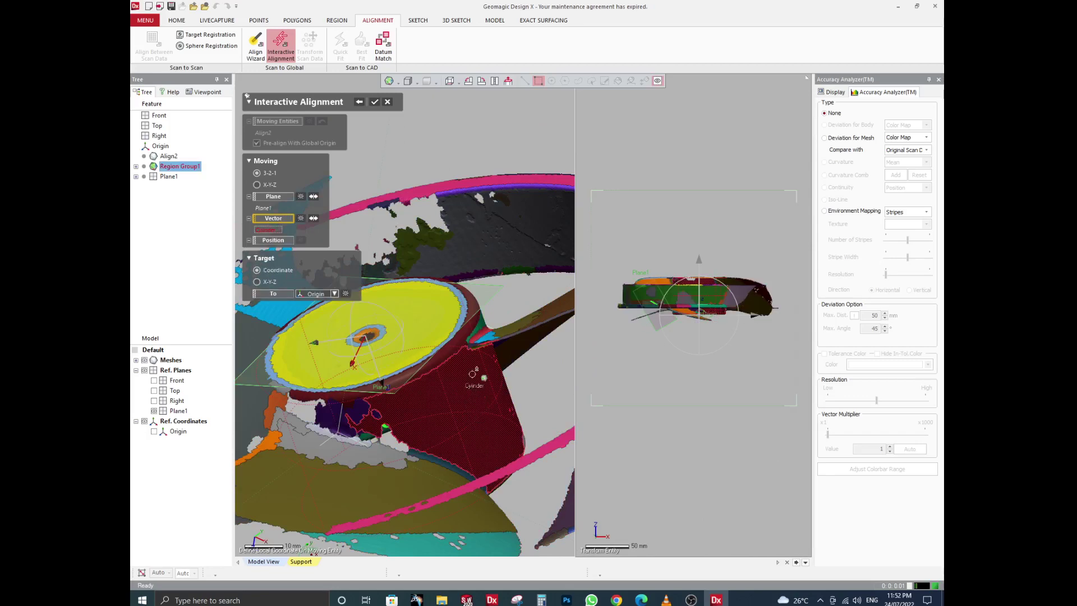
pyautogui.click(469, 398)
pyautogui.keyDown('ctrl'); pyautogui.moveTo(437, 418); pyautogui.dragTo(439, 384, button='right'); pyautogui.keyUp('ctrl')
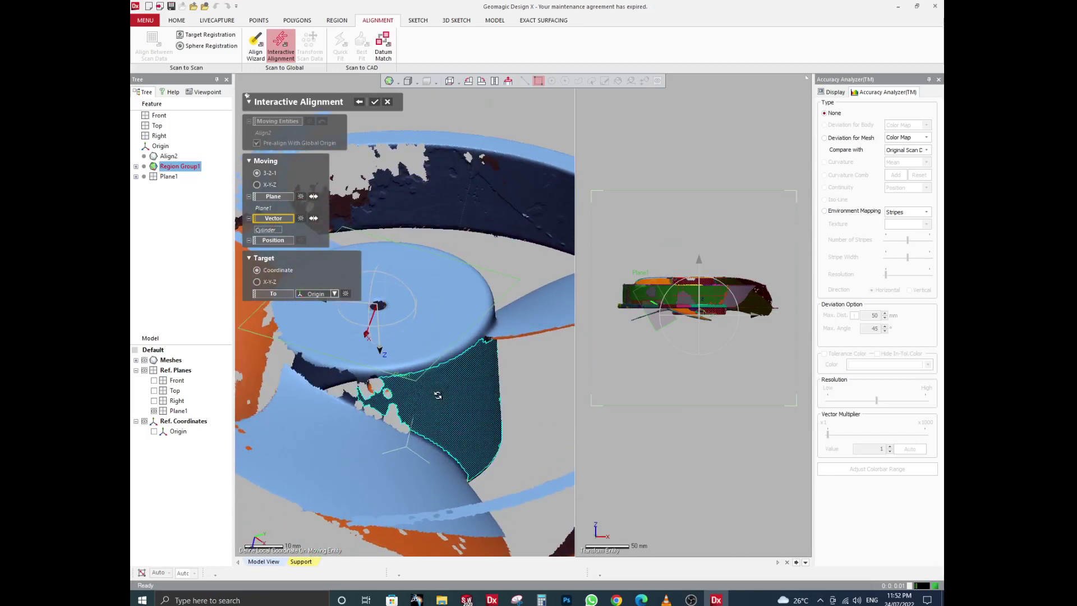
# Step: Choose Origin as the target coordinate, check the local axes at the hub, and apply the alignment
pyautogui.scroll(2, 463, 396)
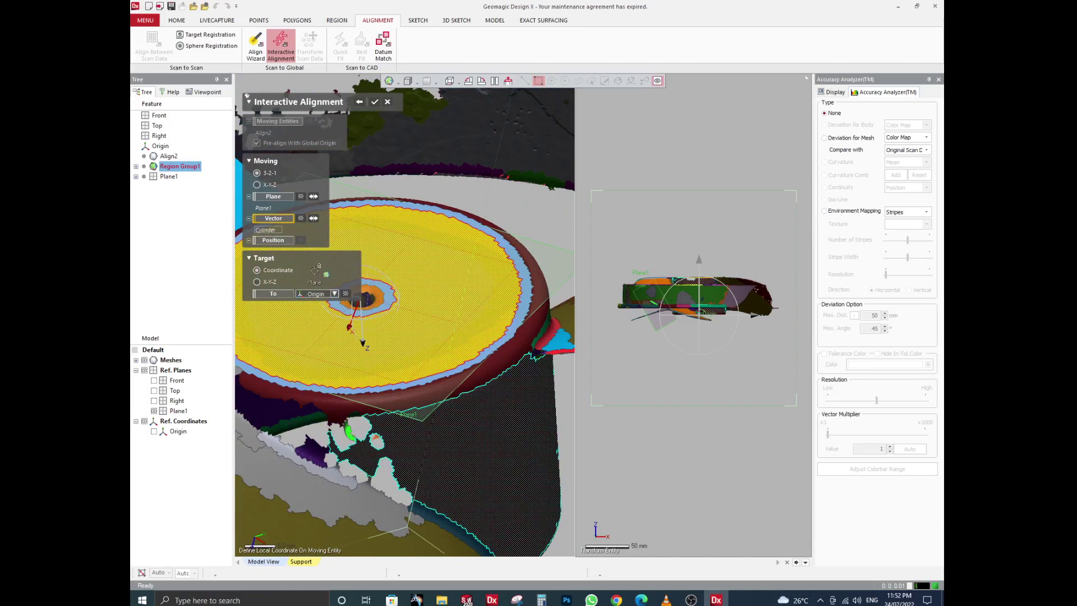
pyautogui.click(250, 223)
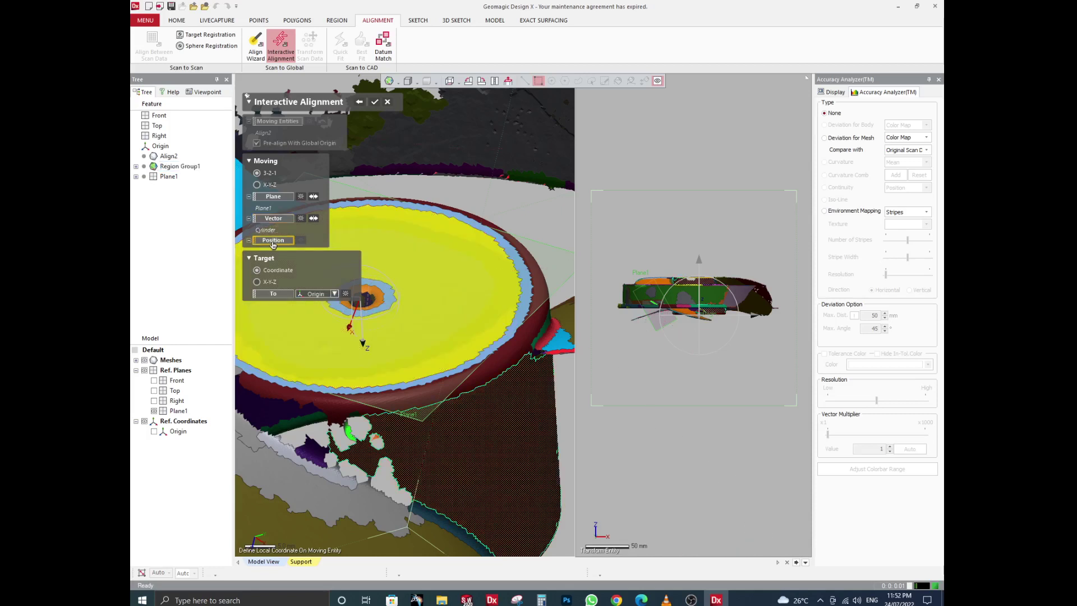
pyautogui.click(335, 294)
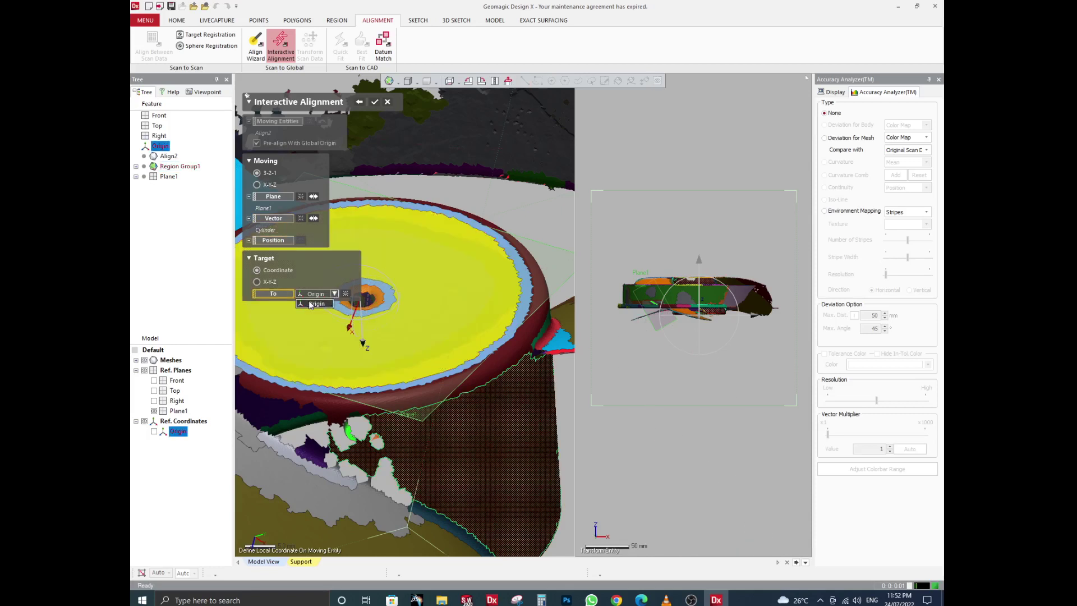
pyautogui.click(316, 304)
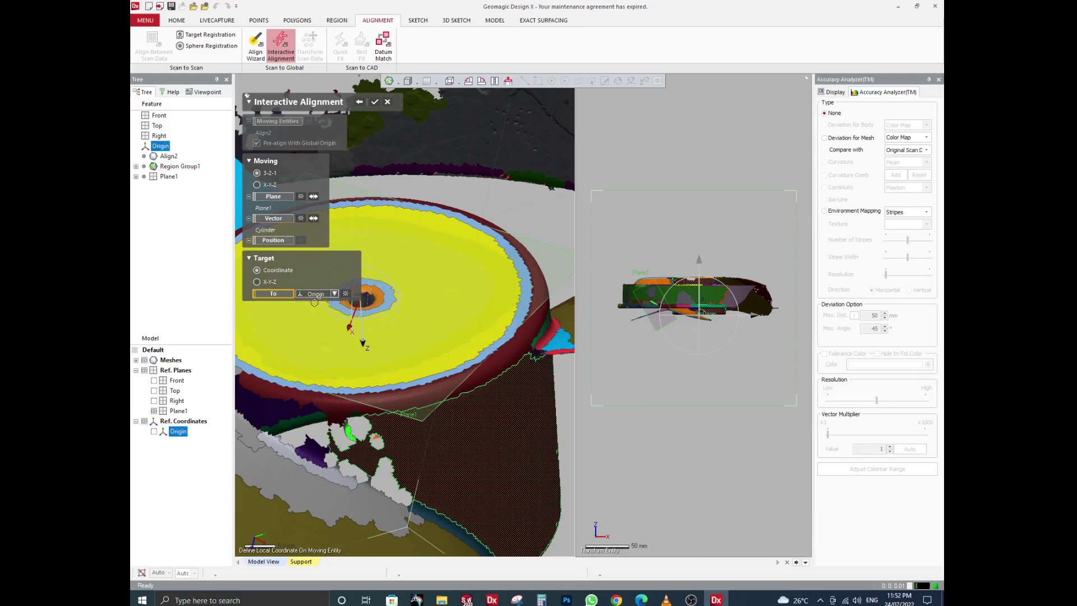
pyautogui.moveTo(316, 307); pyautogui.dragTo(391, 251, button='right')
pyautogui.scroll(3, 432, 370)
pyautogui.keyDown('ctrl'); pyautogui.moveTo(436, 375); pyautogui.dragTo(447, 315, button='right'); pyautogui.keyUp('ctrl')
pyautogui.scroll(-5, 438, 382)
pyautogui.scroll(3, 426, 299)
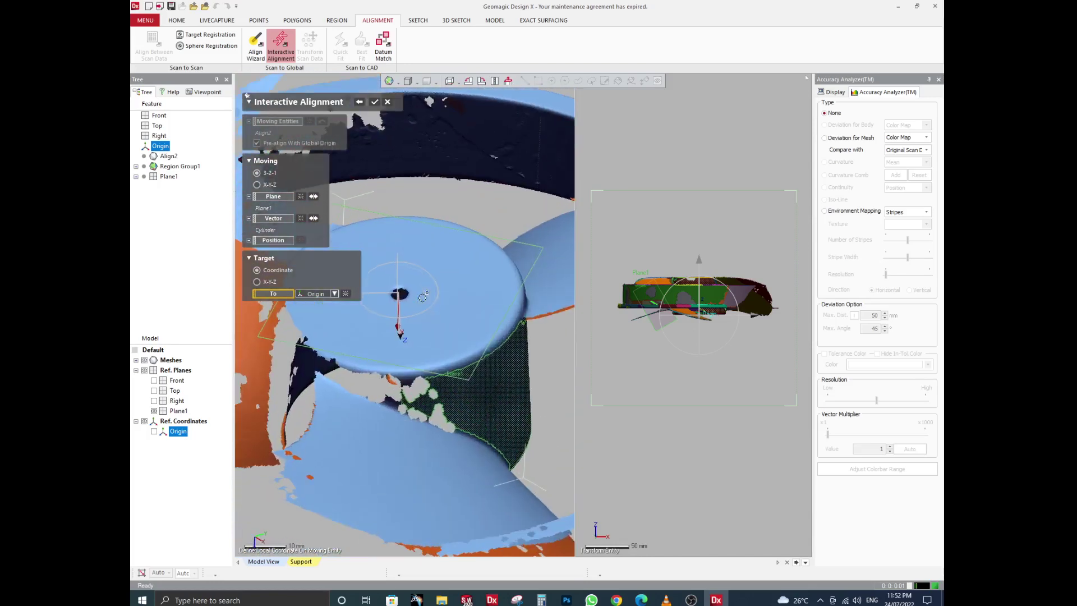
pyautogui.scroll(-3, 412, 251)
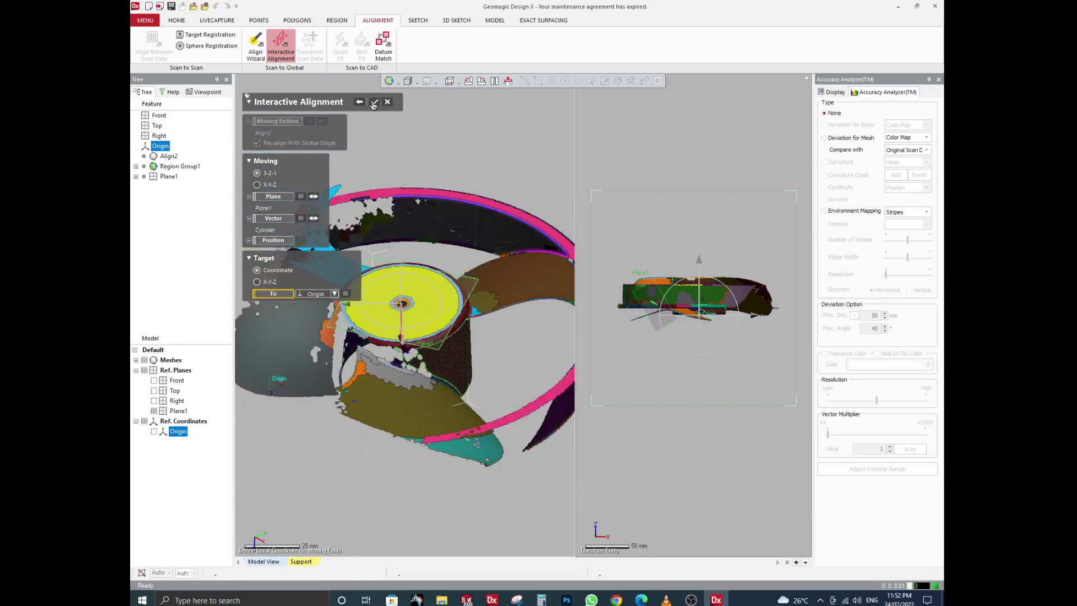
pyautogui.click(374, 103)
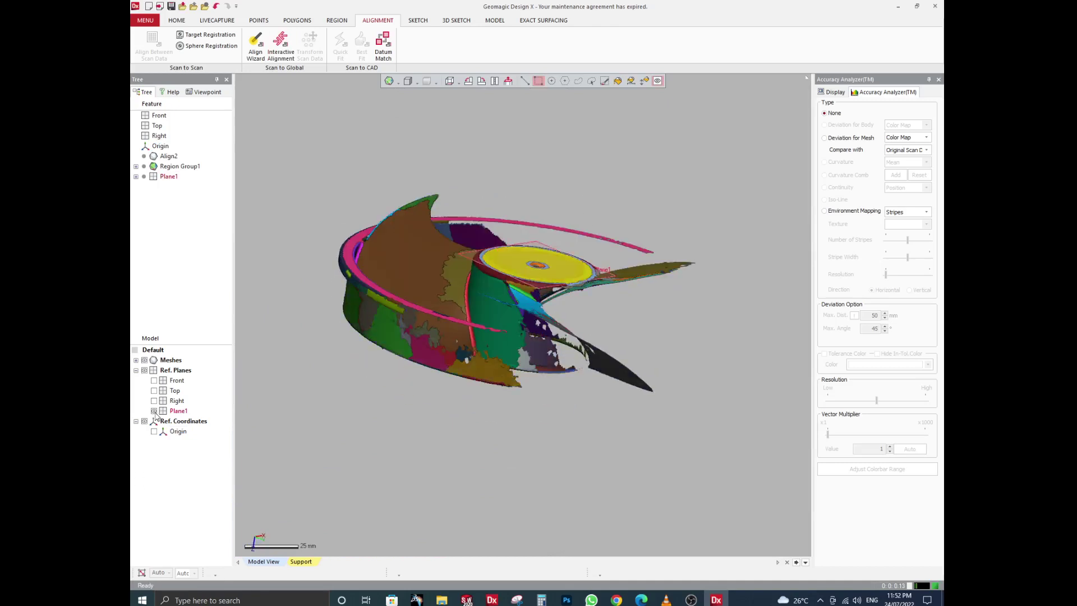
# Step: Hide Plane1 and show the Front, Top and Right reference planes around the aligned fan
pyautogui.click(154, 381)
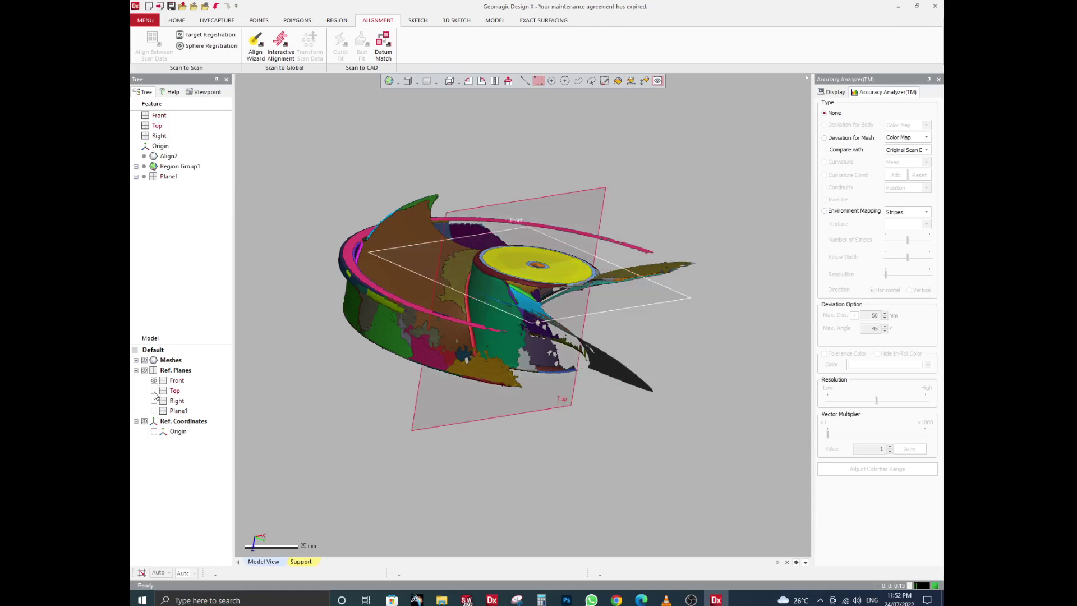
pyautogui.click(154, 391)
pyautogui.click(154, 402)
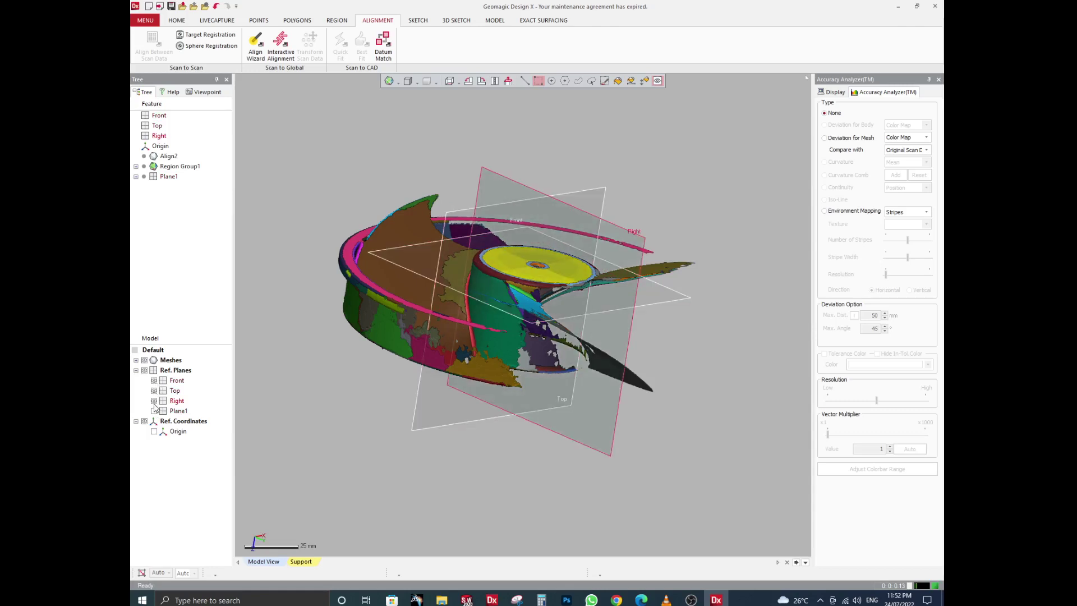
# Step: Examine the aligned fan against the reference planes in the front, left and right standard views
pyautogui.moveTo(522, 182)
pyautogui.mouseDown(button='right')
pyautogui.moveTo(517, 301)
pyautogui.moveTo(561, 168)
pyautogui.moveTo(513, 109)
pyautogui.moveTo(606, 183)
pyautogui.moveTo(490, 364)
pyautogui.moveTo(544, 279)
pyautogui.moveTo(528, 272)
pyautogui.mouseUp(button='right')
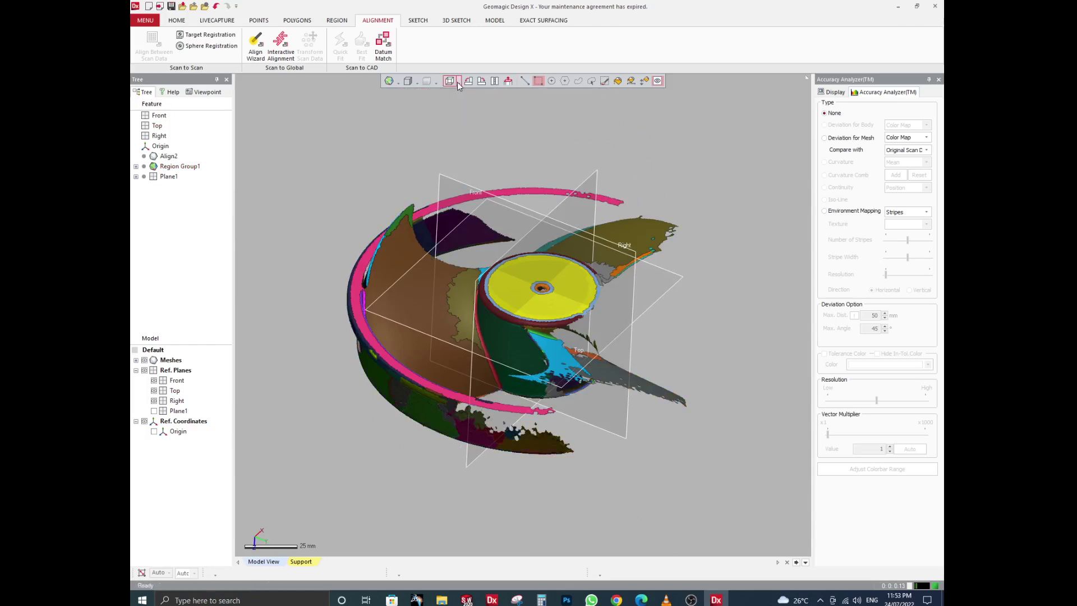
pyautogui.click(459, 82)
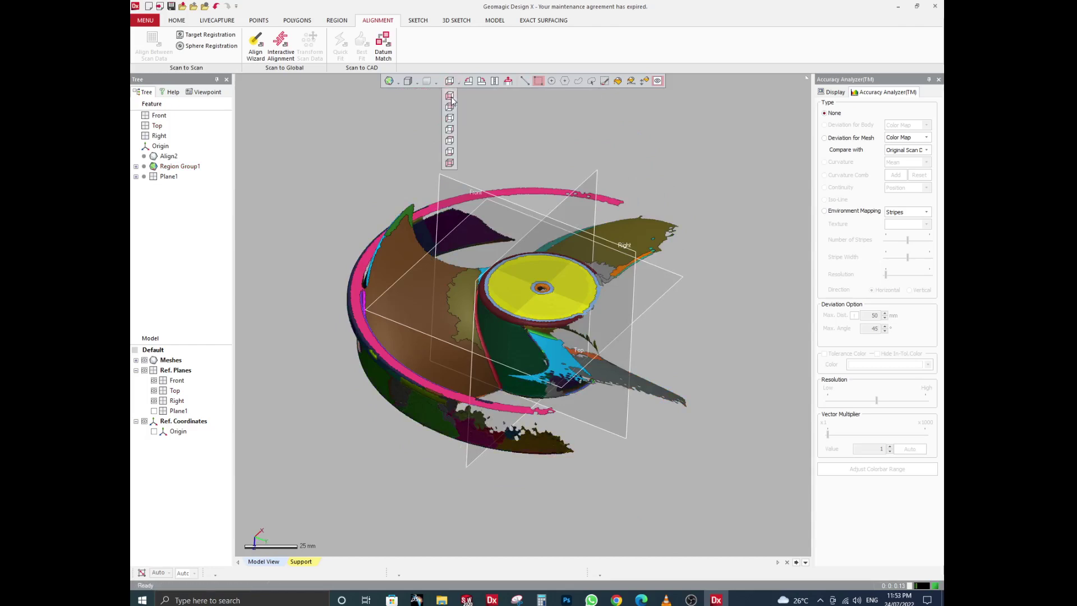
pyautogui.click(450, 98)
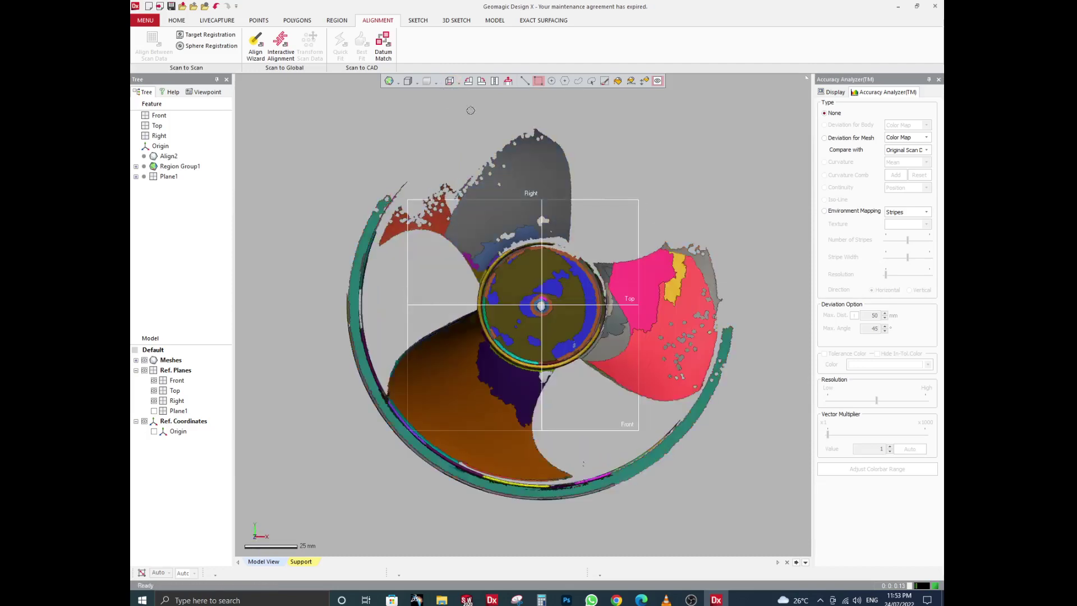
pyautogui.scroll(3, 524, 179)
pyautogui.scroll(-2, 569, 272)
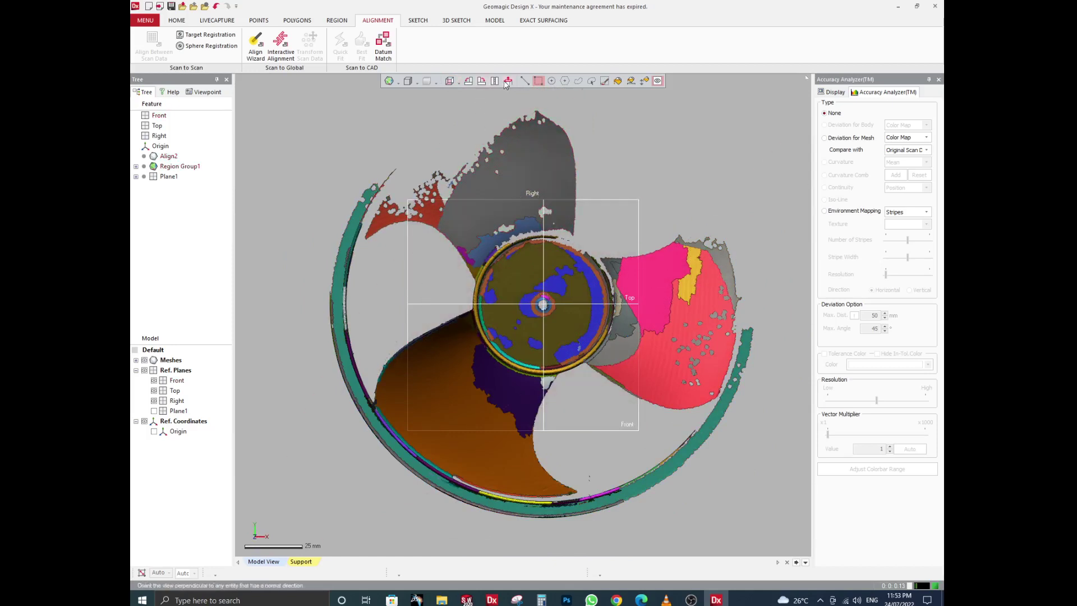
pyautogui.click(460, 82)
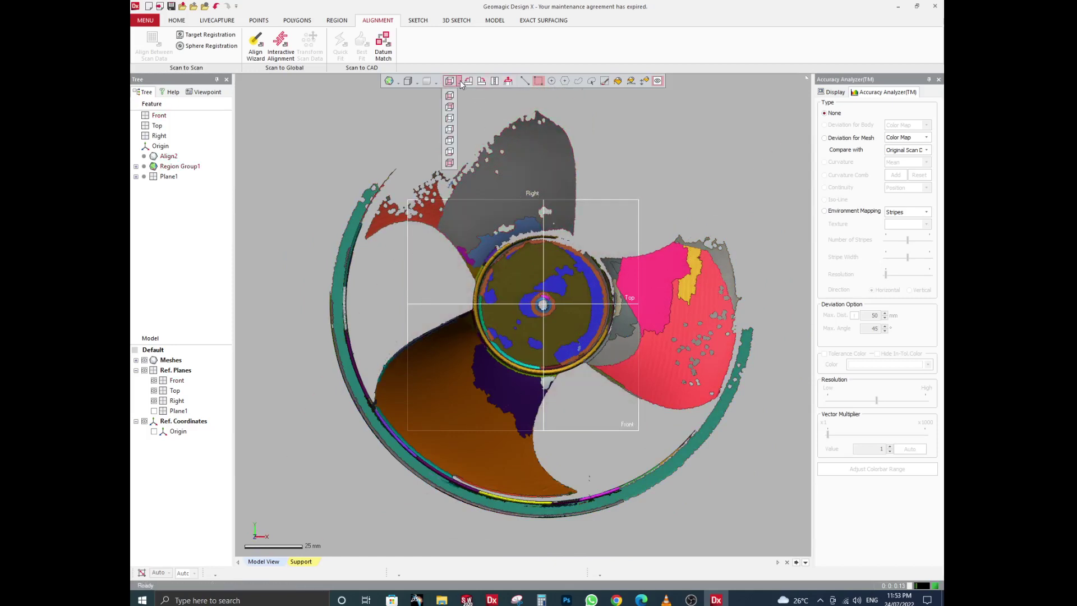
pyautogui.click(450, 118)
pyautogui.scroll(2, 522, 228)
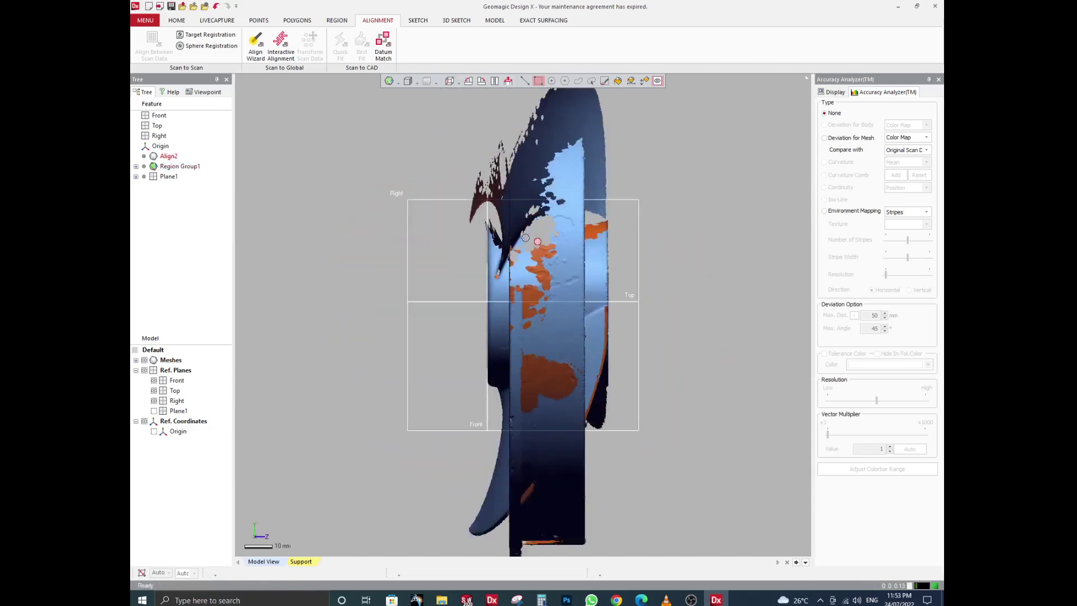
pyautogui.scroll(-3, 525, 227)
pyautogui.scroll(3, 561, 257)
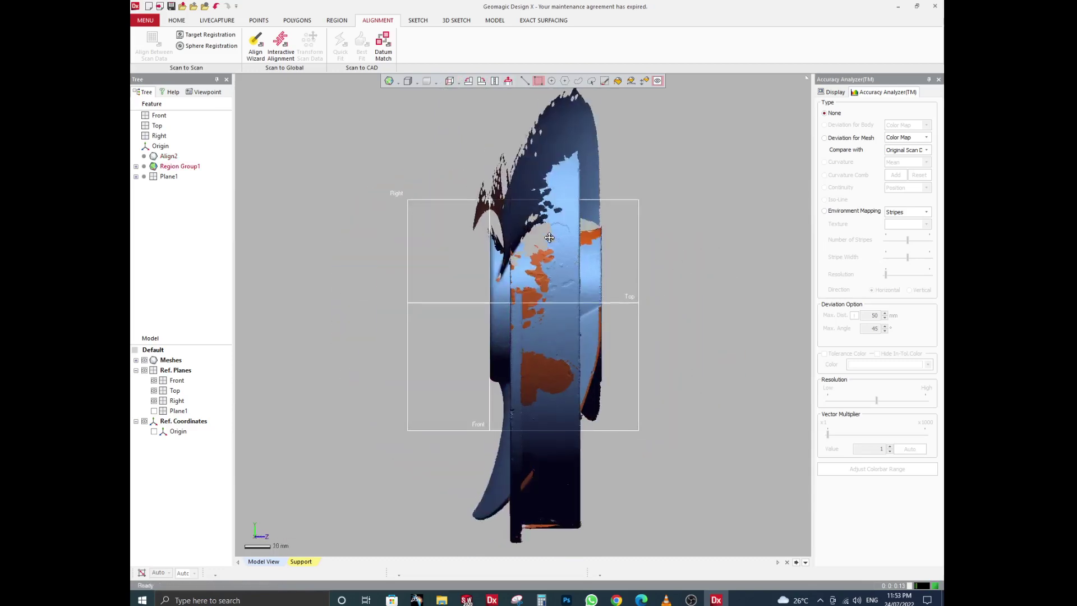
pyautogui.click(459, 82)
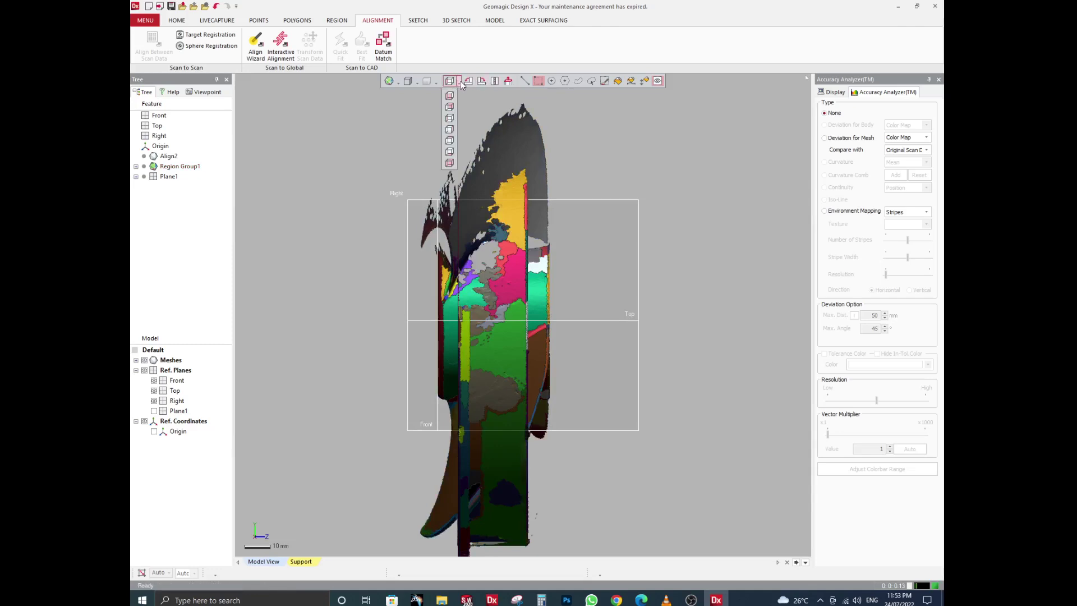
pyautogui.click(449, 132)
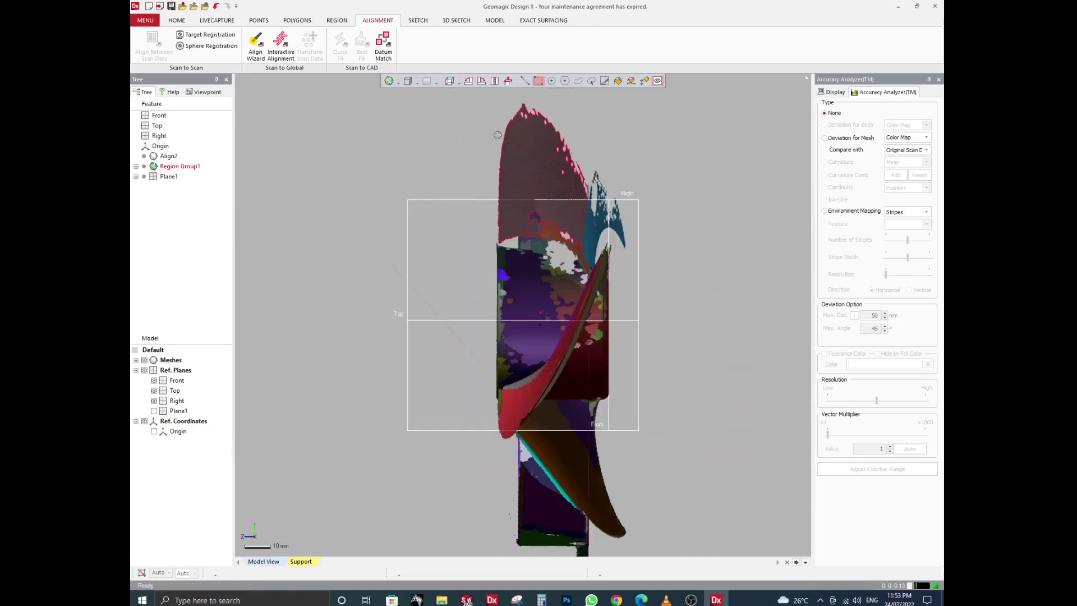
# Step: Examine the hub's centring on the reference planes in the back view of the fan
pyautogui.click(459, 81)
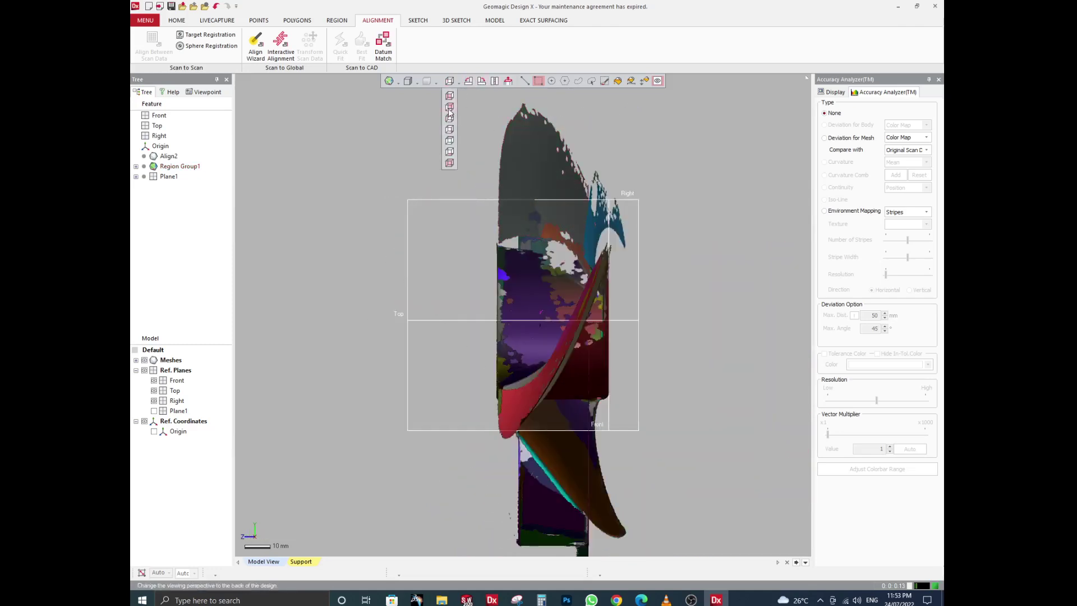
pyautogui.click(449, 117)
pyautogui.scroll(-3, 430, 289)
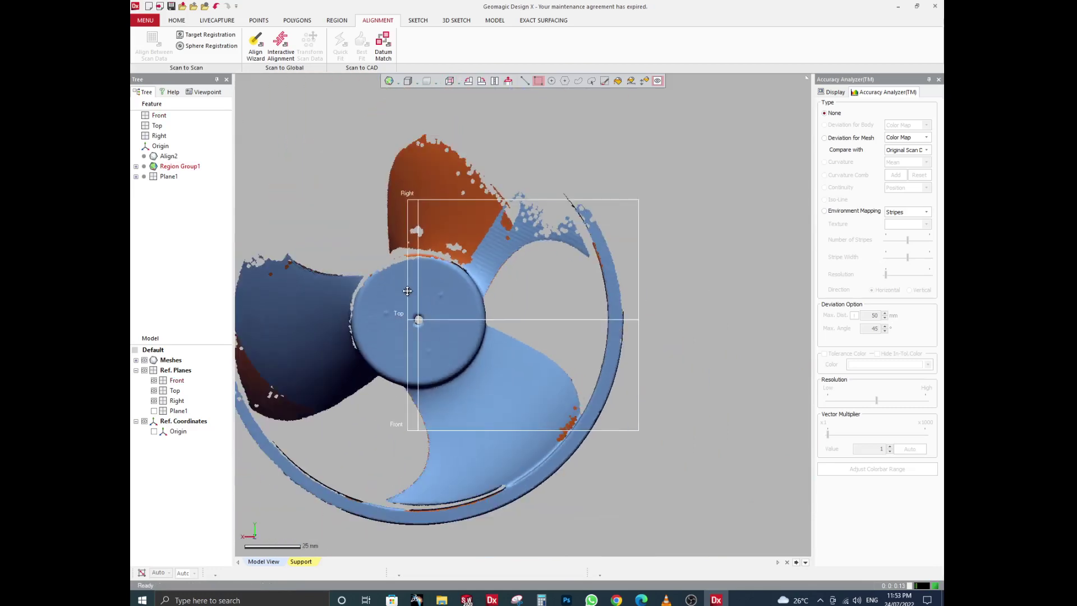
pyautogui.moveTo(399, 295); pyautogui.dragTo(484, 298, button='middle')
pyautogui.moveTo(510, 254); pyautogui.dragTo(530, 233, button='middle')
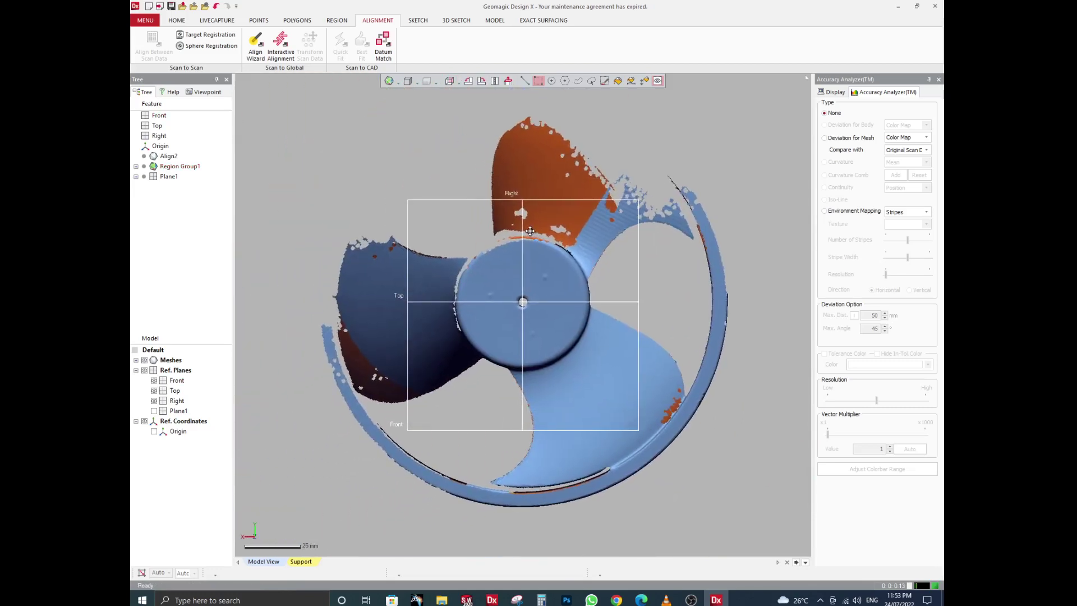
pyautogui.scroll(-1, 525, 241)
pyautogui.scroll(5, 509, 315)
pyautogui.scroll(-5, 513, 313)
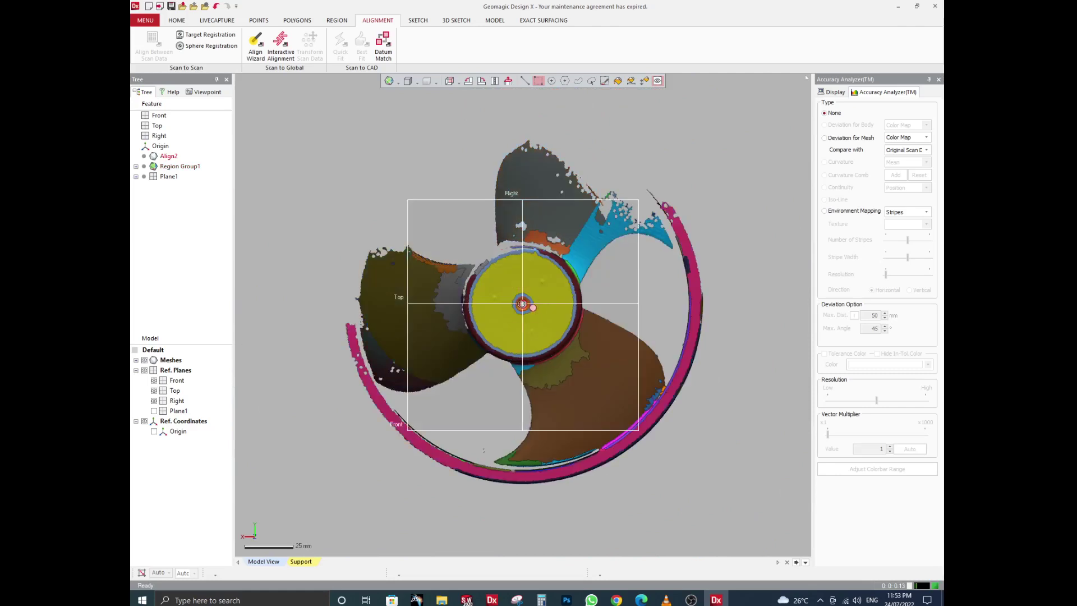
pyautogui.scroll(-2, 522, 304)
pyautogui.scroll(2, 525, 309)
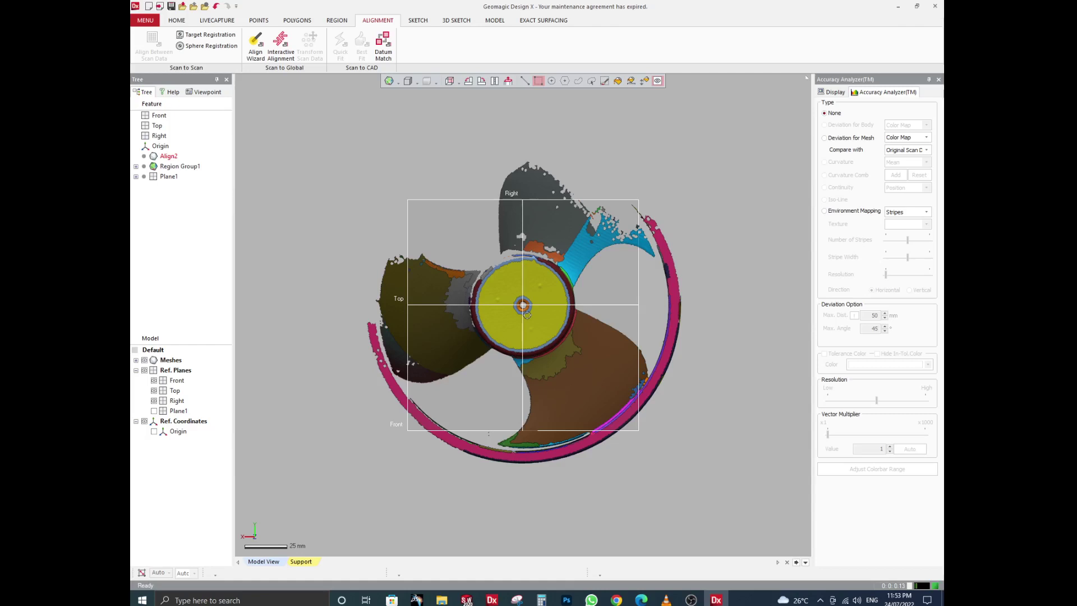
pyautogui.scroll(2, 527, 314)
pyautogui.scroll(-3, 527, 315)
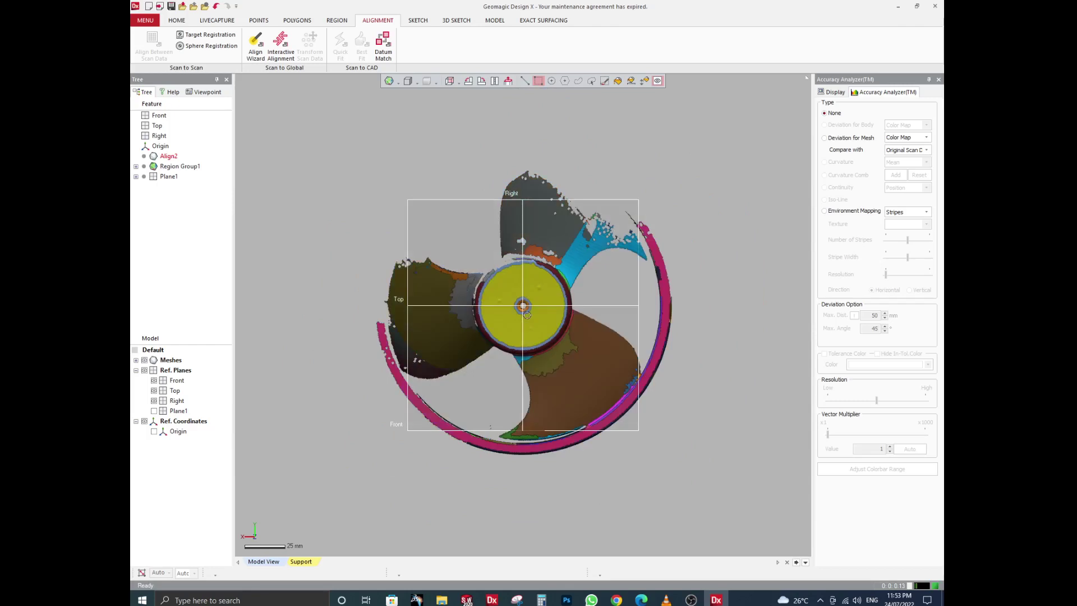
pyautogui.scroll(2, 527, 315)
# Step: Start a new model file without saving the changes to the fan model
pyautogui.click(144, 20)
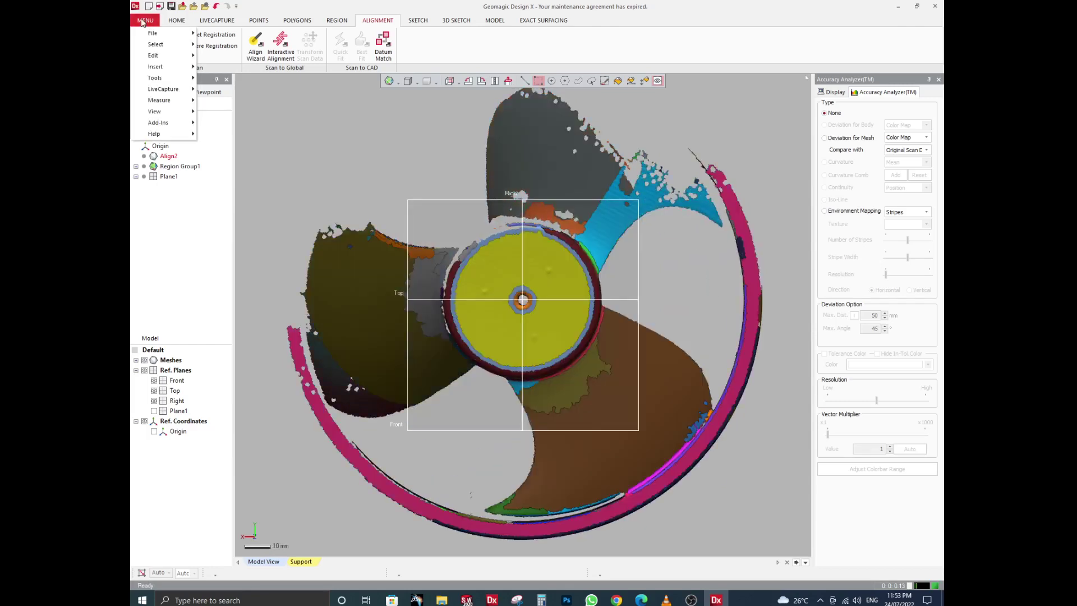
pyautogui.moveTo(172, 38)
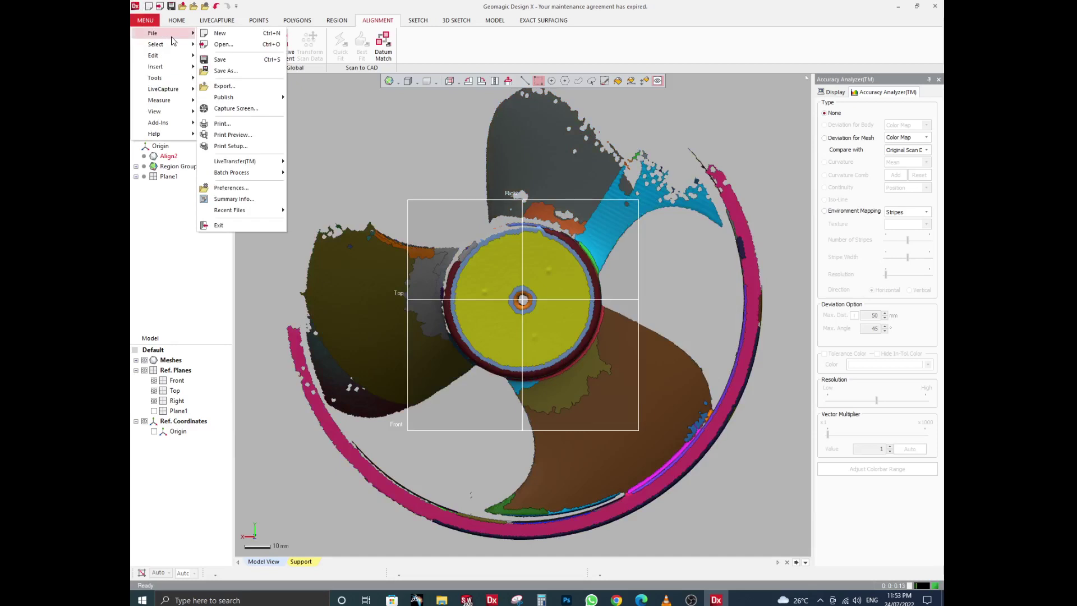
pyautogui.click(217, 33)
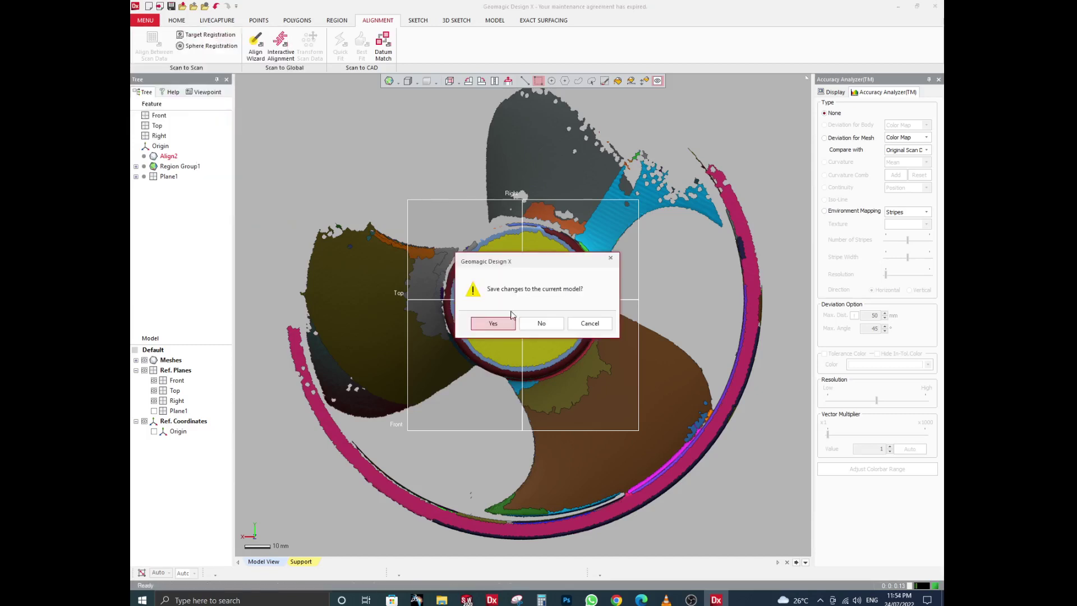
pyautogui.click(544, 322)
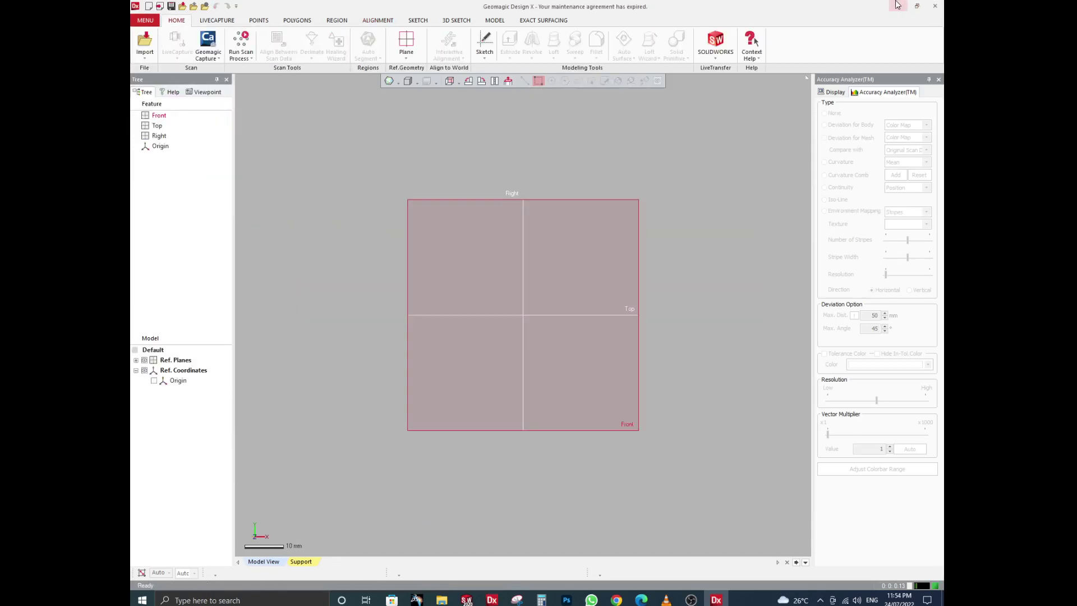
# Step: Import the helmet SolidWorks part from the Source Files folder in File Explorer into the empty Geomagic Design X model
pyautogui.click(442, 599)
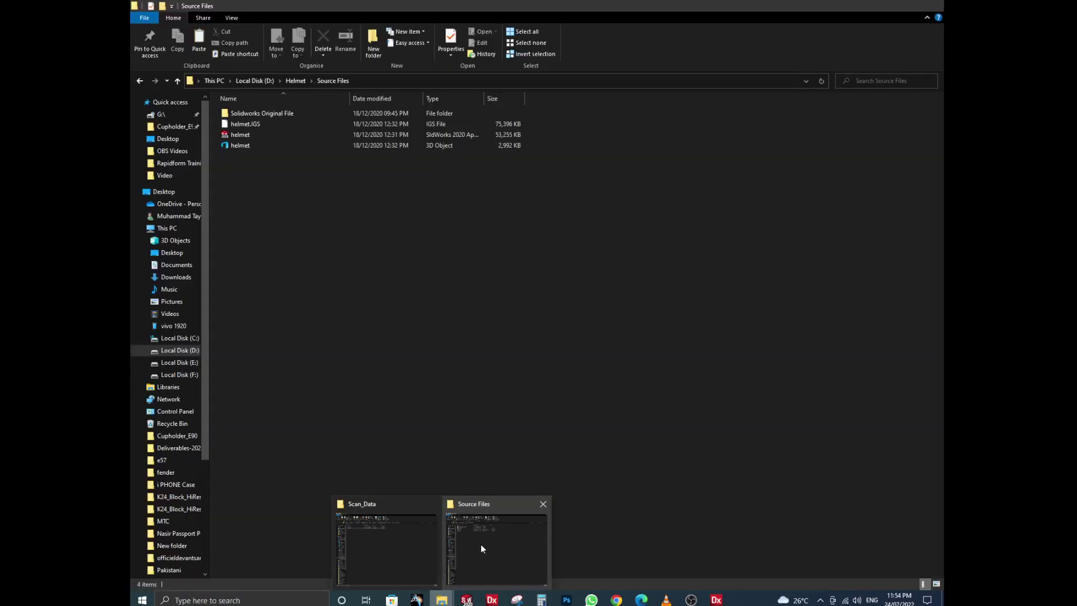
pyautogui.click(480, 548)
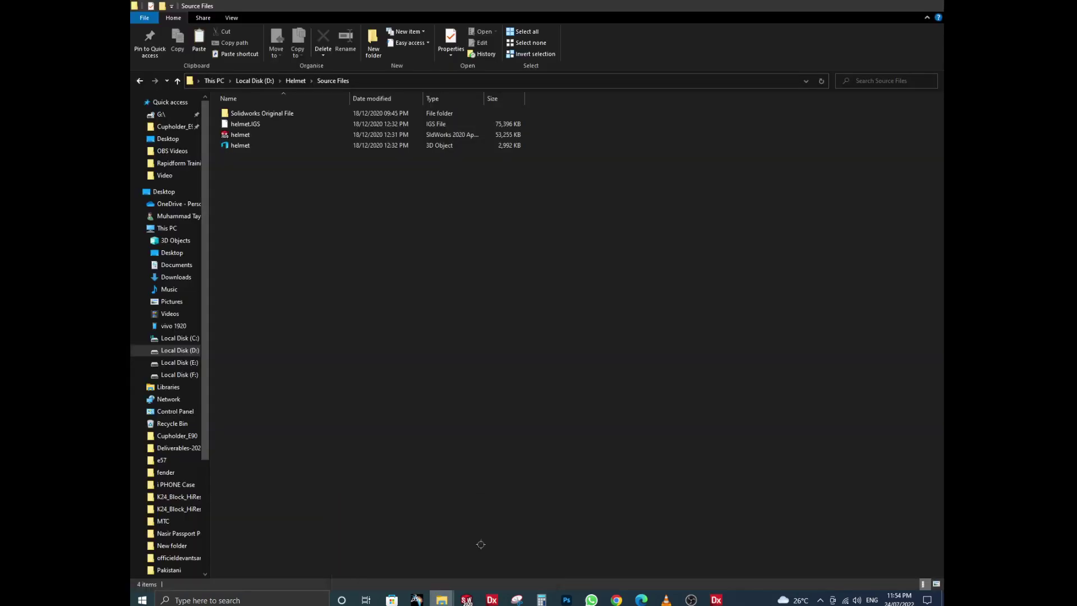
pyautogui.moveTo(246, 134); pyautogui.dragTo(636, 250)
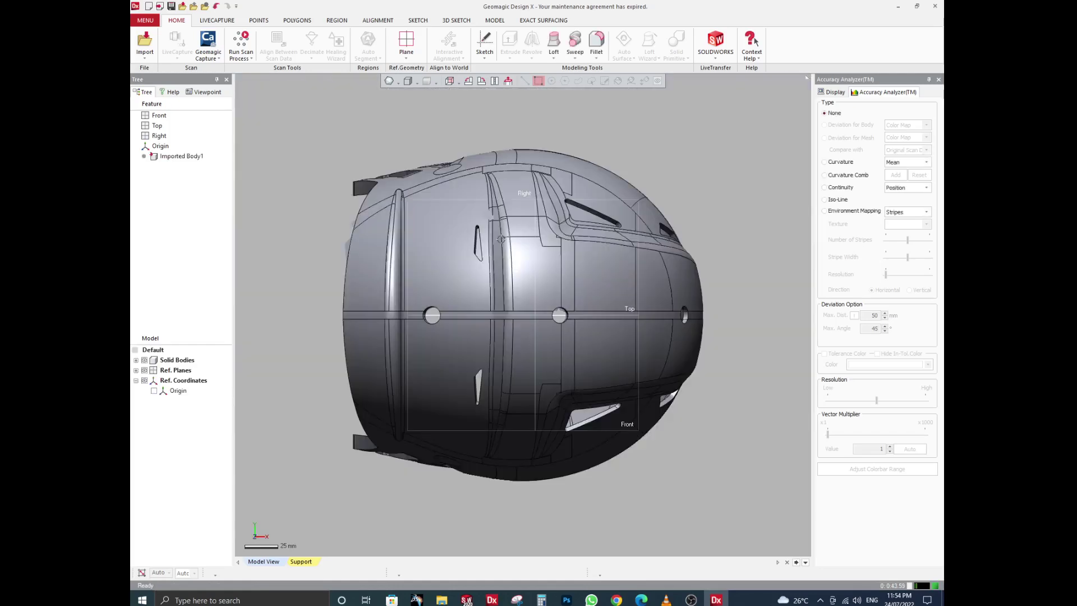
pyautogui.moveTo(549, 413); pyautogui.dragTo(540, 267, button='right')
pyautogui.scroll(-3, 539, 267)
pyautogui.moveTo(537, 344); pyautogui.dragTo(721, 280, button='right')
pyautogui.scroll(4, 540, 368)
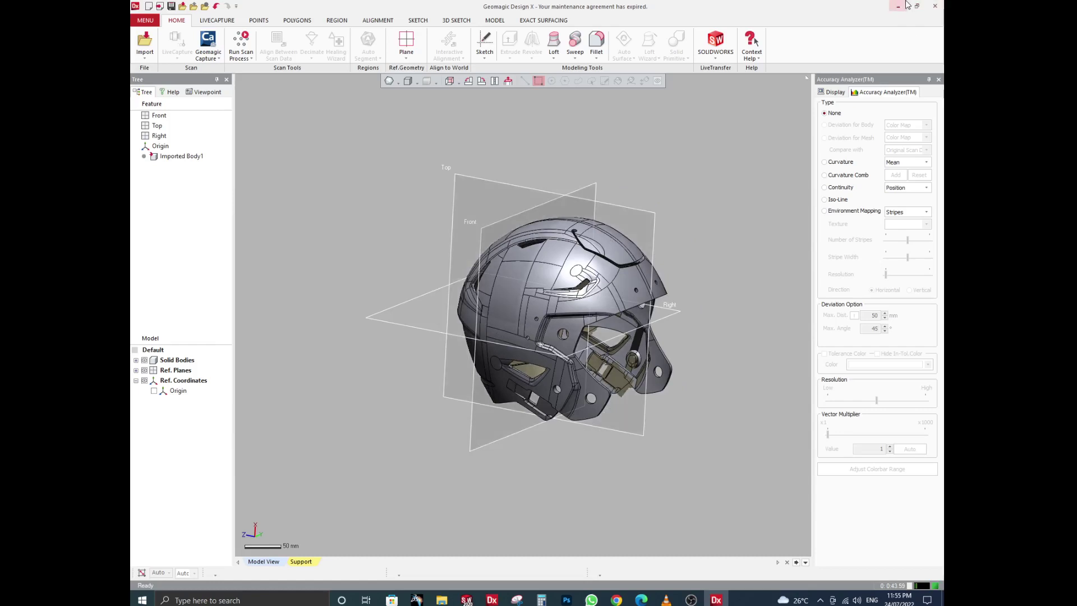
# Step: Import the helmet 3D Object mesh from File Explorer's Source Files folder into the Design X model with the CAD body
pyautogui.click(898, 6)
pyautogui.click(254, 229)
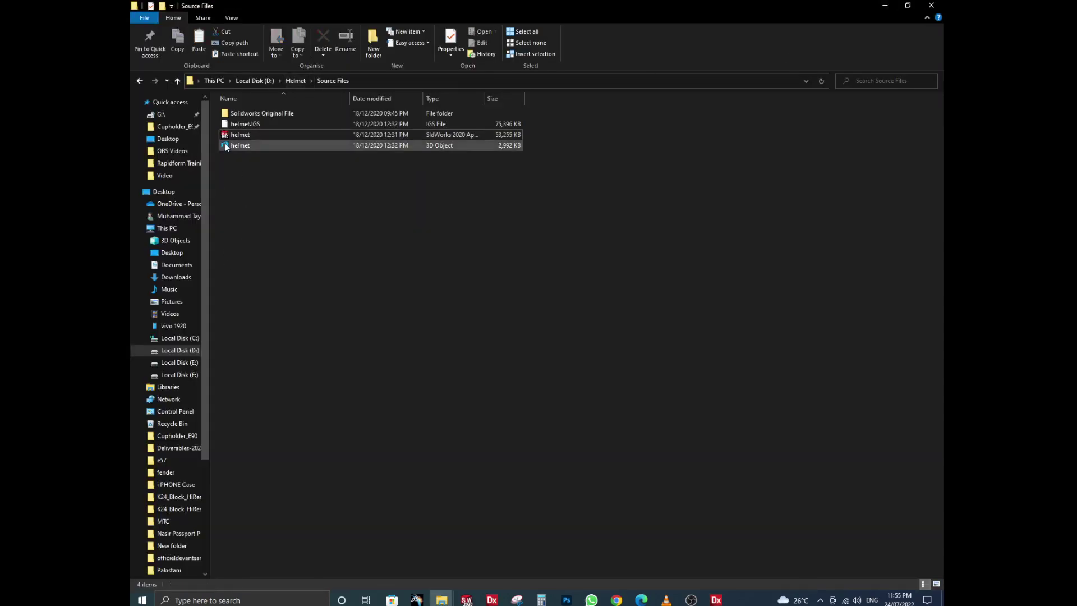
pyautogui.click(141, 81)
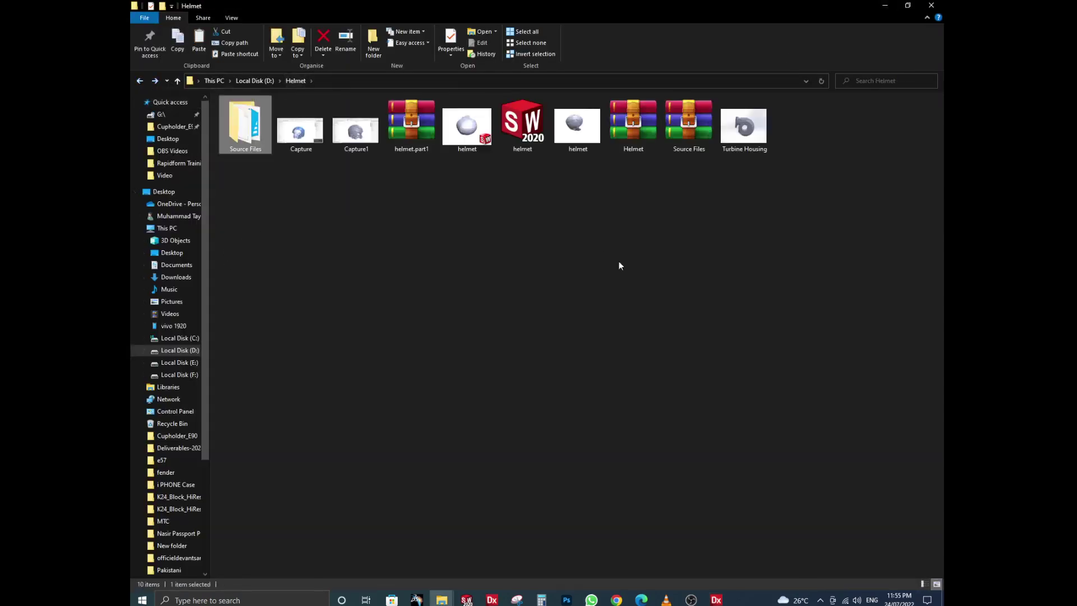
pyautogui.doubleClick(246, 135)
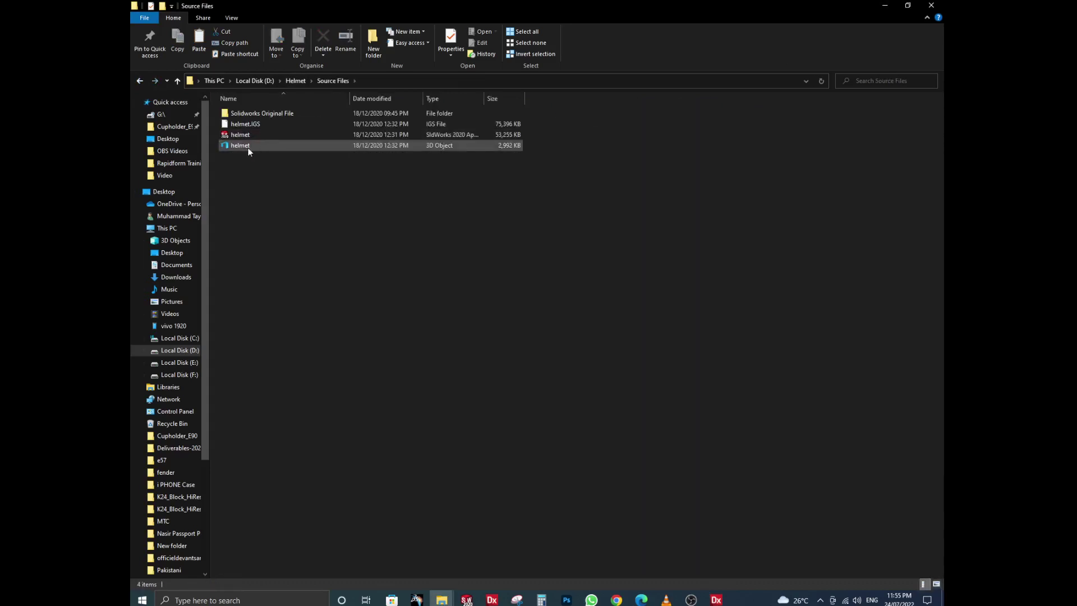
pyautogui.click(247, 145)
pyautogui.moveTo(247, 145); pyautogui.dragTo(705, 177)
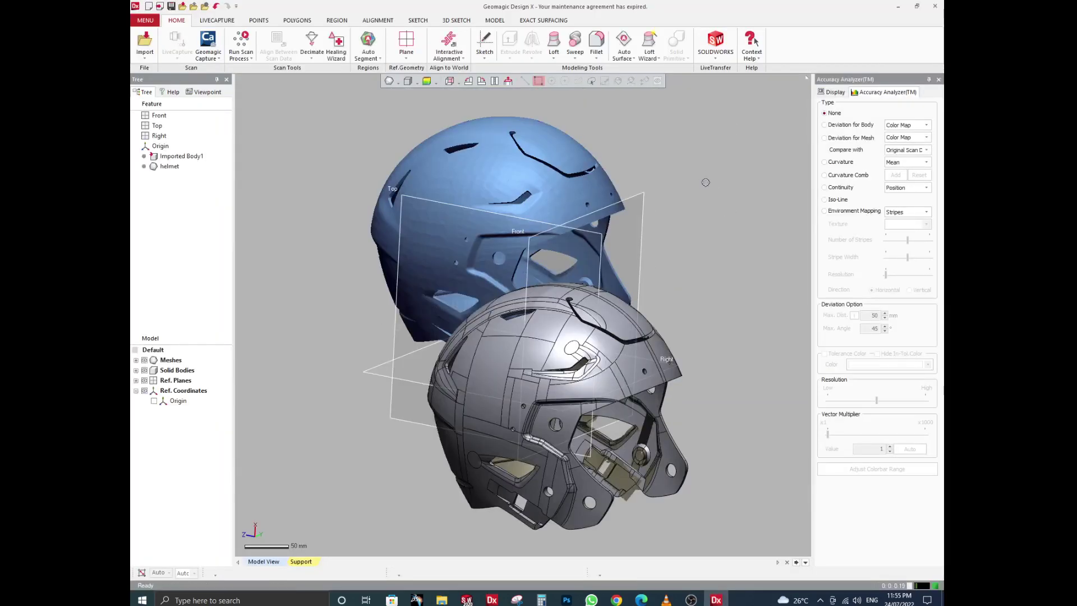
pyautogui.moveTo(687, 317); pyautogui.dragTo(492, 129, button='right')
pyautogui.scroll(3, 519, 336)
pyautogui.moveTo(528, 365); pyautogui.dragTo(620, 190, button='right')
pyautogui.scroll(-2, 494, 198)
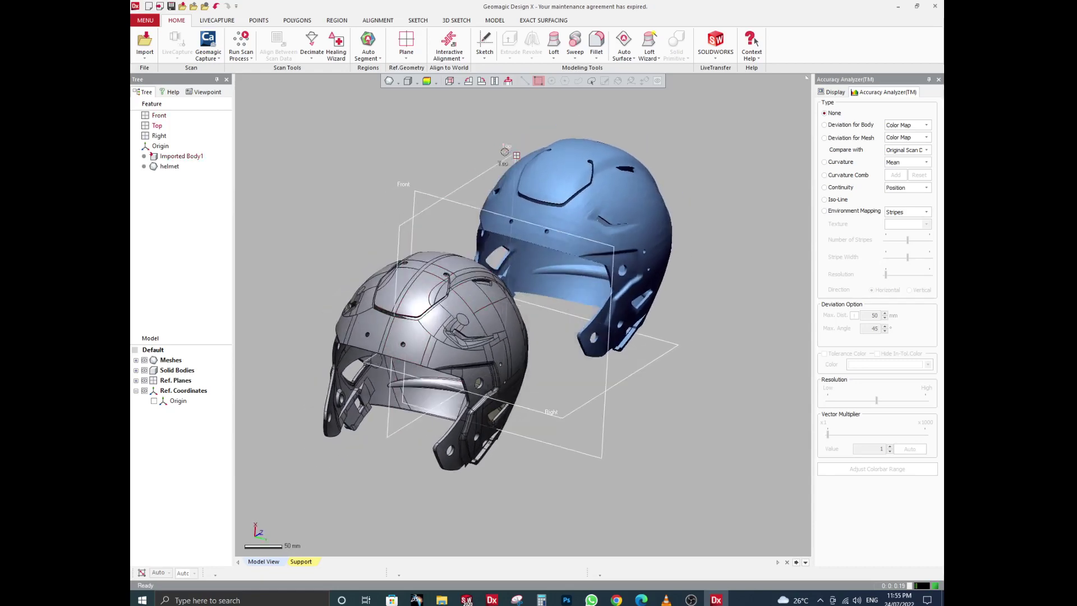
# Step: Align the helmet mesh to Imported Body1 with Quick Fit, including the Best Fit Alignment with the Global method
pyautogui.click(378, 20)
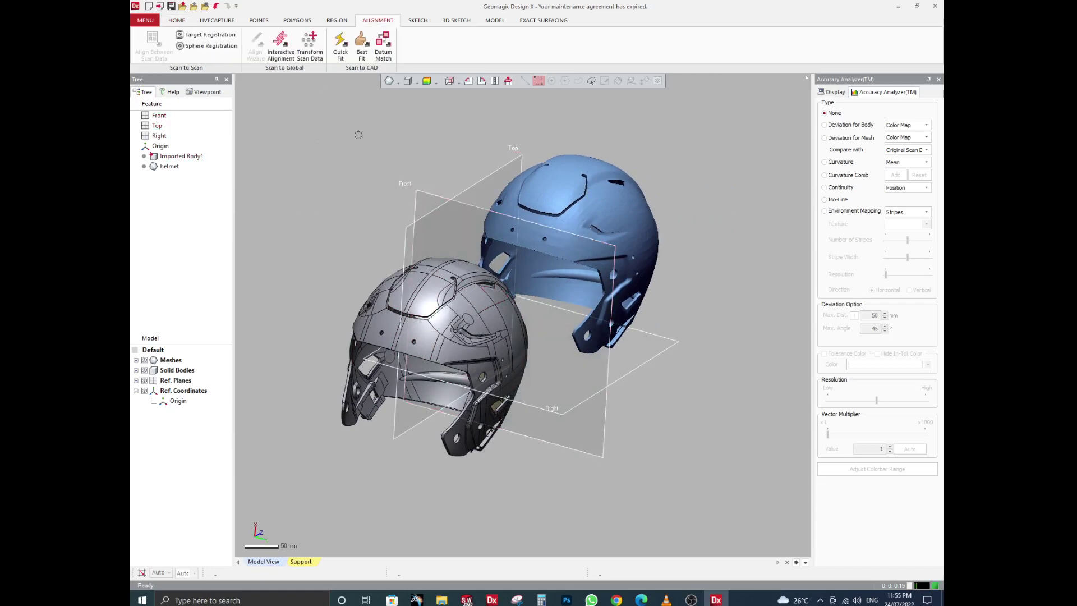
pyautogui.click(342, 46)
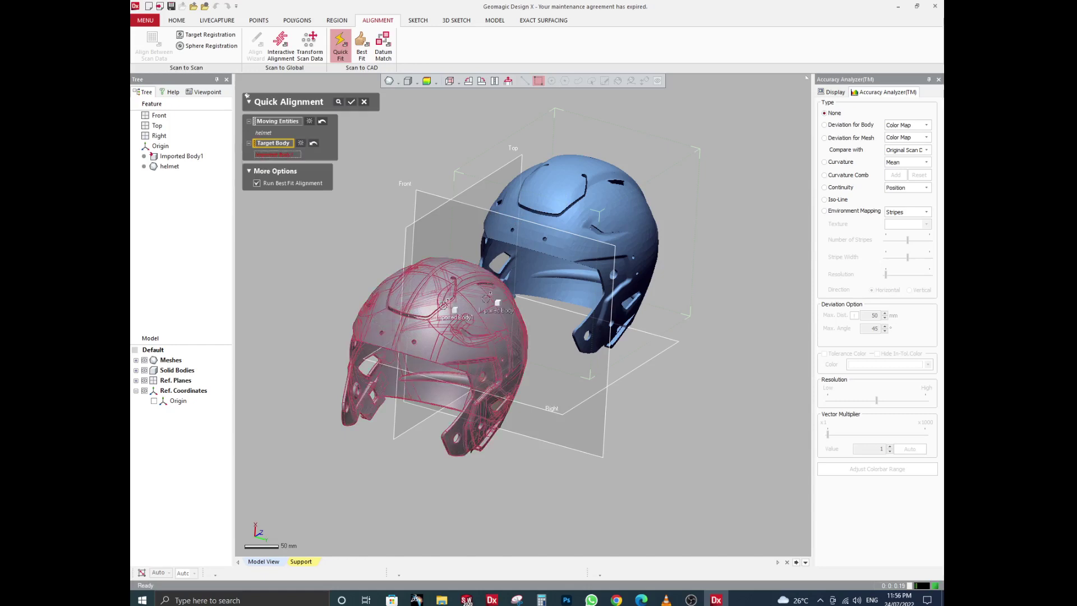
pyautogui.click(385, 319)
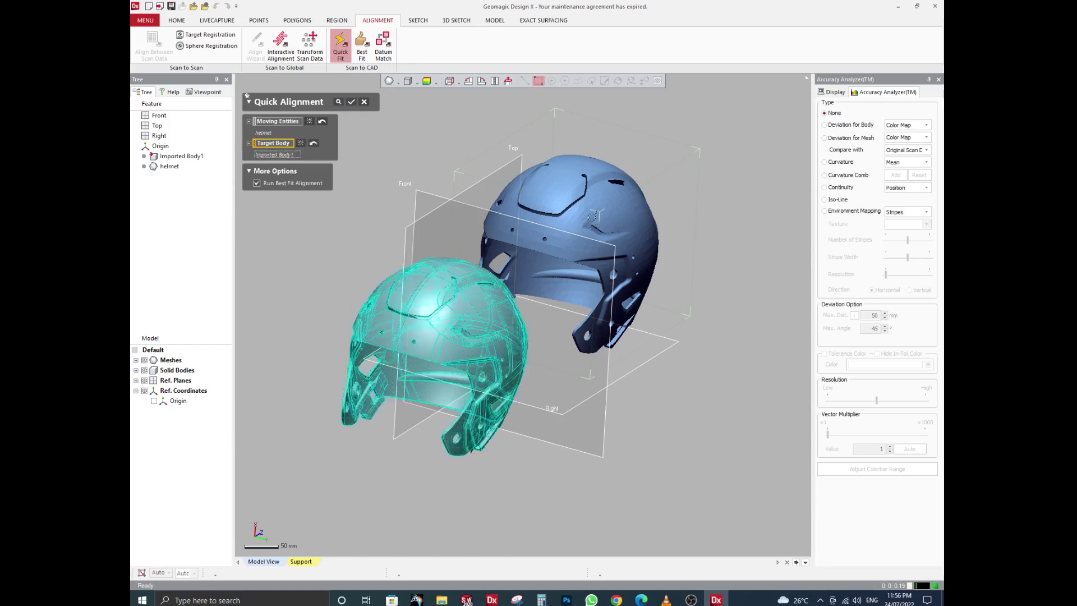
pyautogui.click(352, 102)
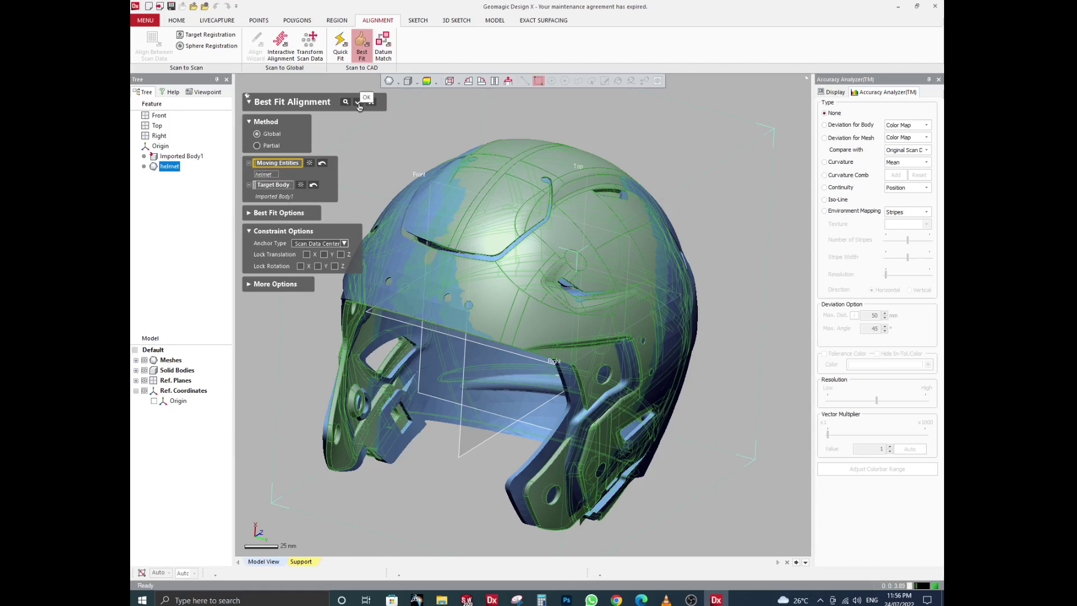
pyautogui.click(358, 102)
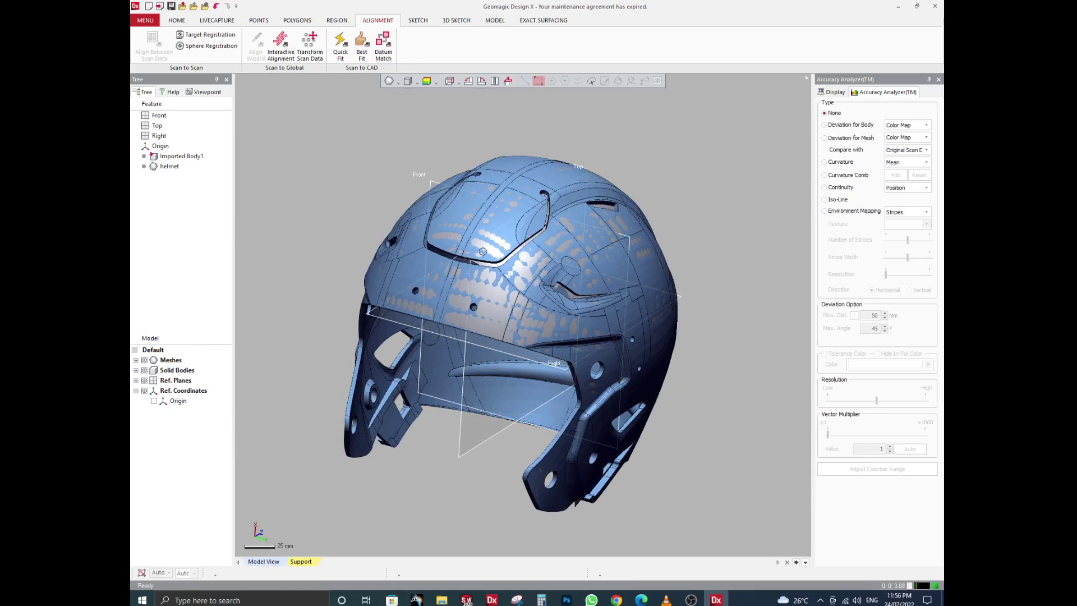
# Step: Show the Deviation for Body color map and examine the deviation between the CAD body and mesh around the helmet
pyautogui.scroll(-2, 484, 253)
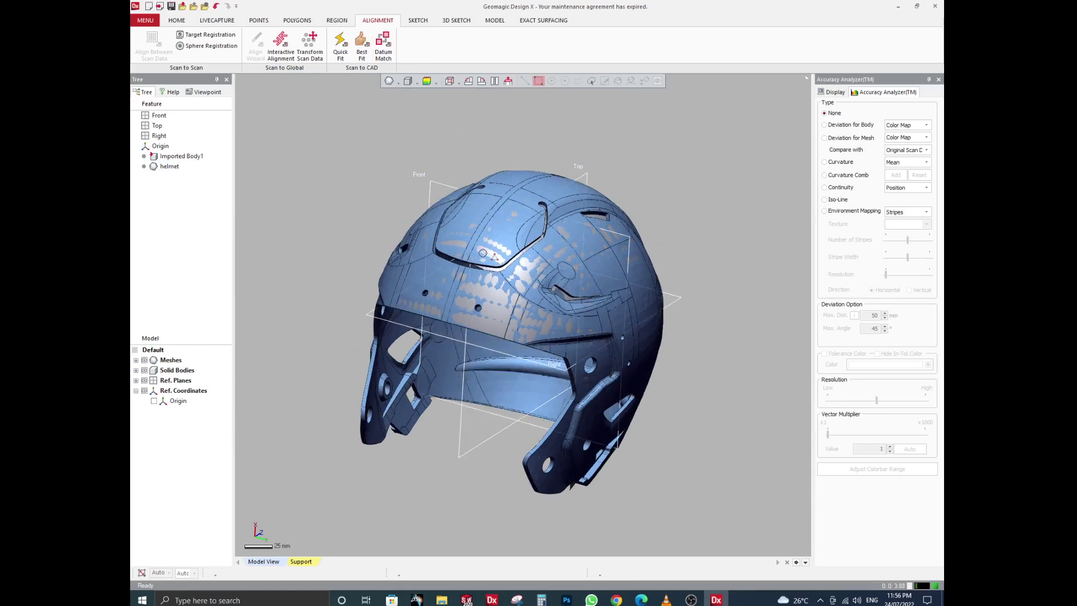
pyautogui.moveTo(495, 369); pyautogui.dragTo(461, 405, button='right')
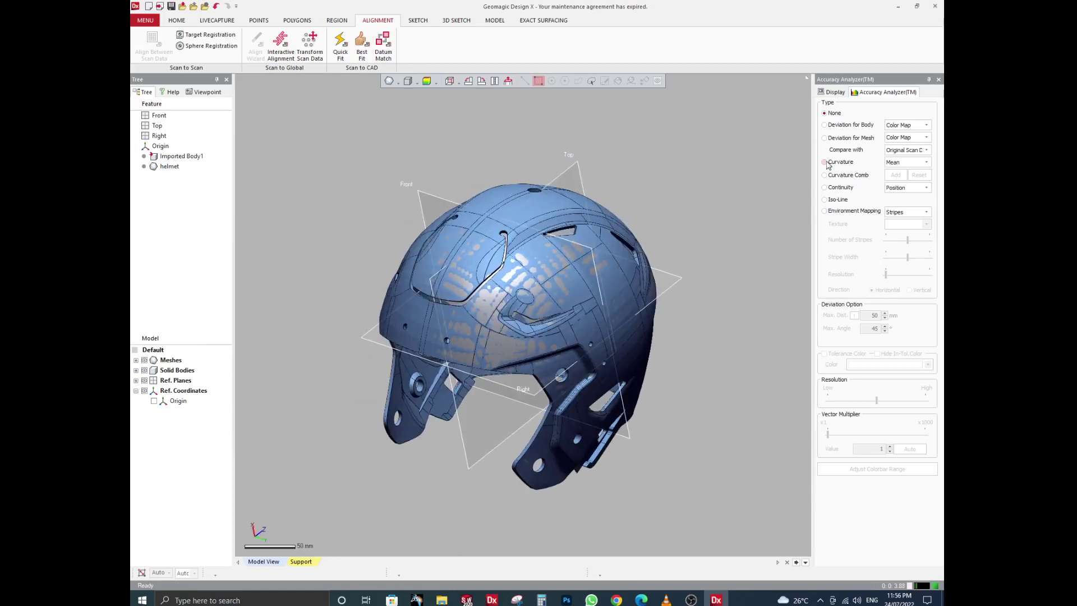
pyautogui.click(824, 125)
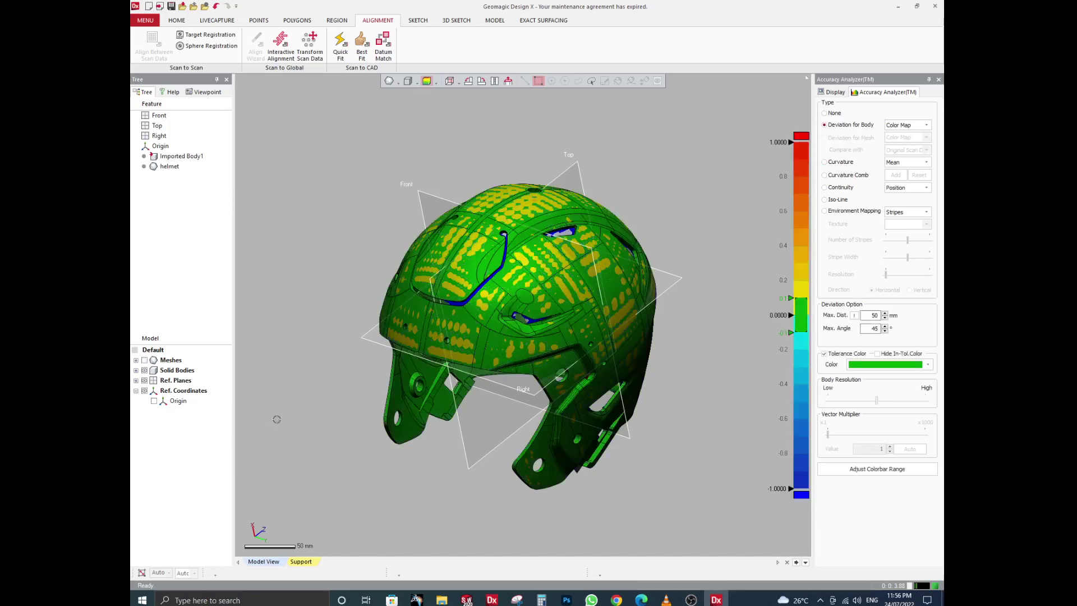
pyautogui.moveTo(692, 310)
pyautogui.mouseDown(button='right')
pyautogui.moveTo(399, 314)
pyautogui.moveTo(493, 337)
pyautogui.moveTo(471, 190)
pyautogui.mouseUp(button='right')
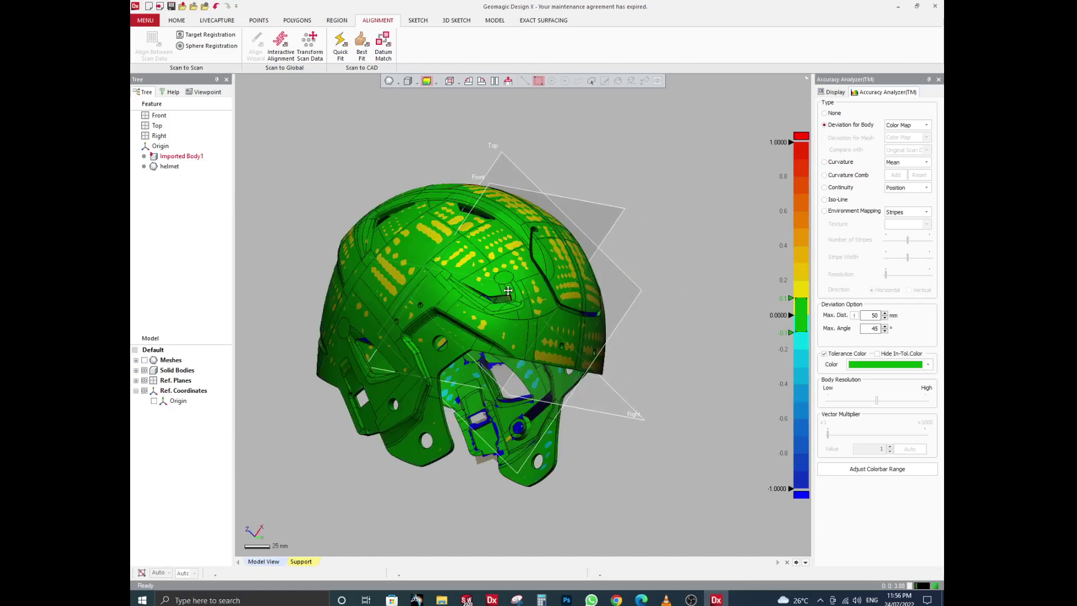
pyautogui.moveTo(508, 291); pyautogui.dragTo(417, 300, button='right')
pyautogui.moveTo(581, 285); pyautogui.dragTo(570, 225, button='right')
pyautogui.moveTo(438, 319); pyautogui.dragTo(500, 255, button='right')
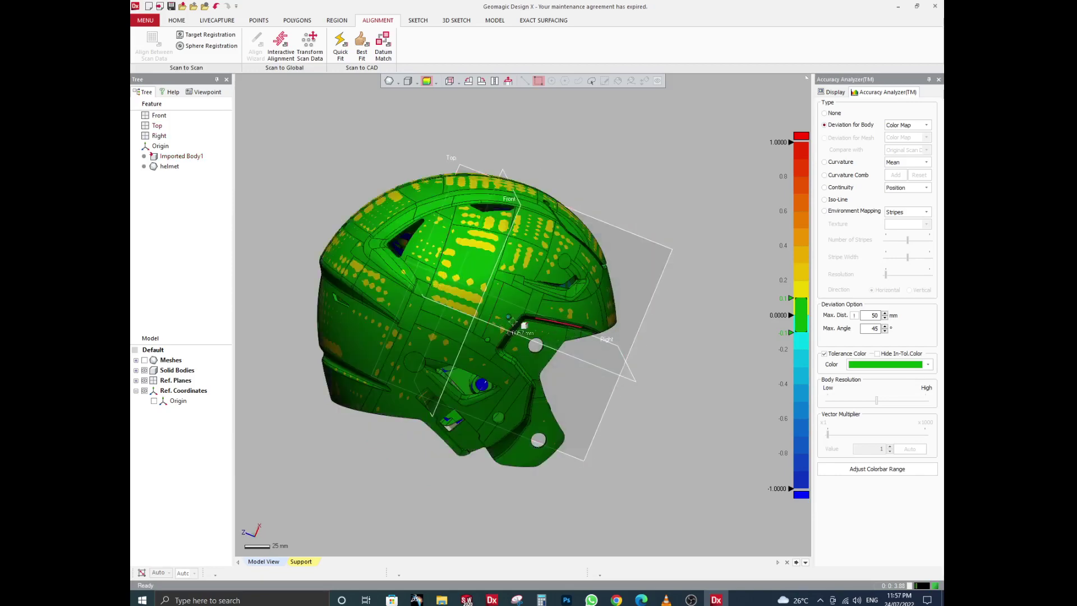
pyautogui.moveTo(564, 328); pyautogui.dragTo(638, 254, button='right')
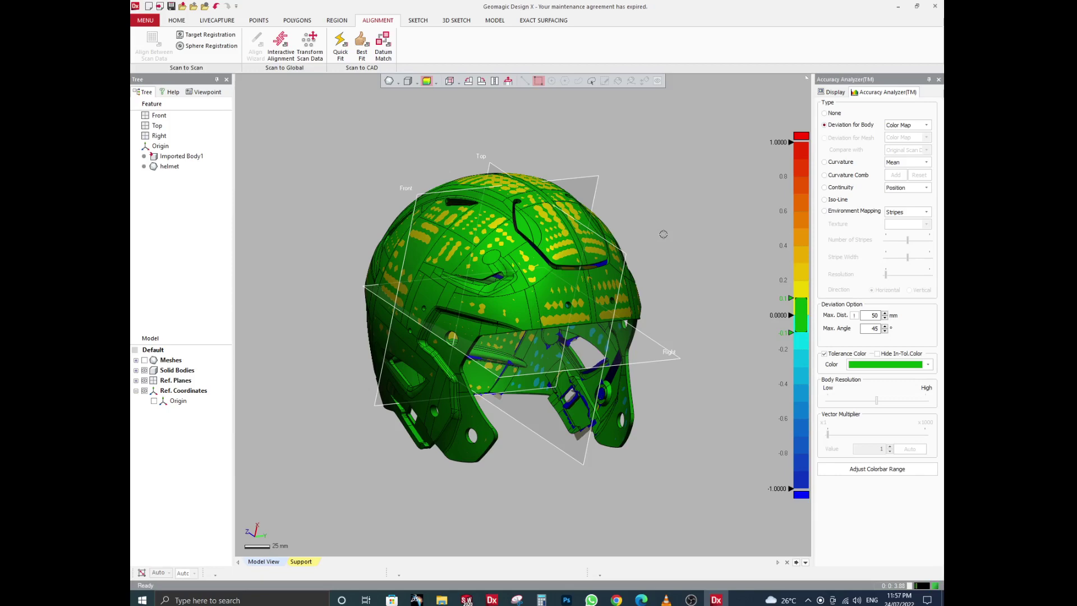
pyautogui.scroll(2, 664, 234)
pyautogui.scroll(-3, 550, 245)
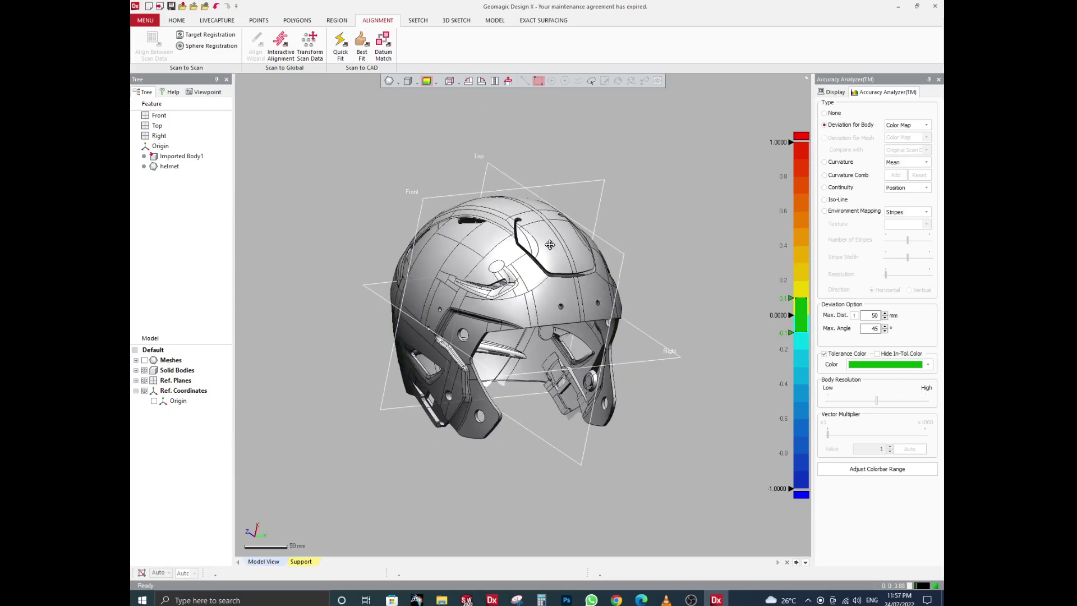